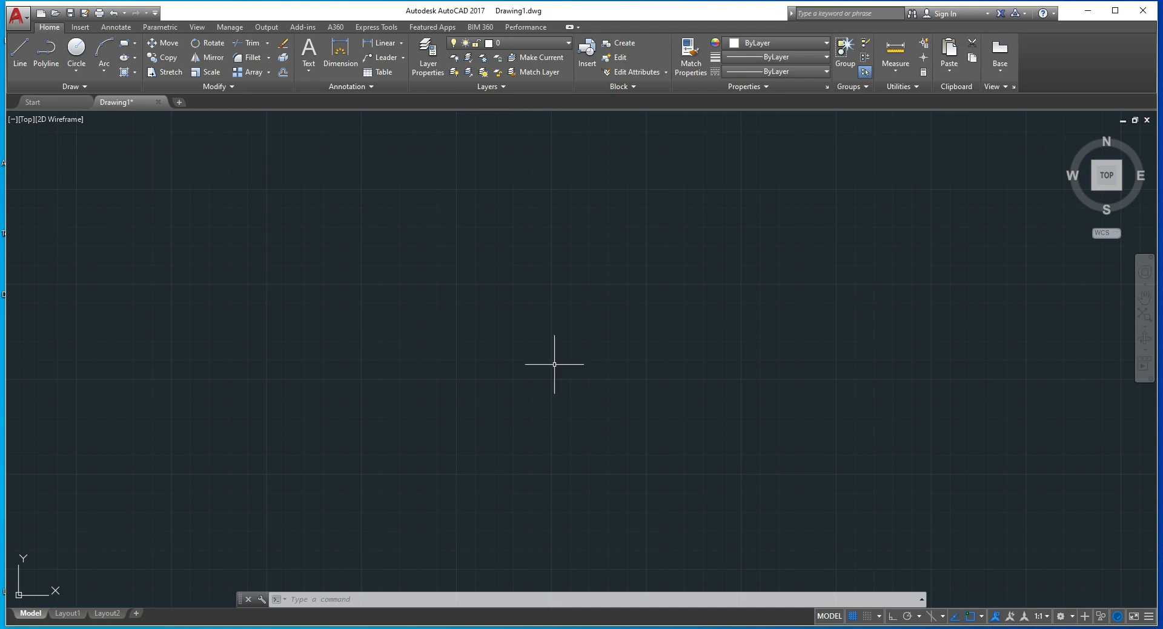
{"action": "left_click", "coordinate": [18, 61]}
{"action": "key", "text": "Escape"}
{"action": "key", "text": "Escape"}
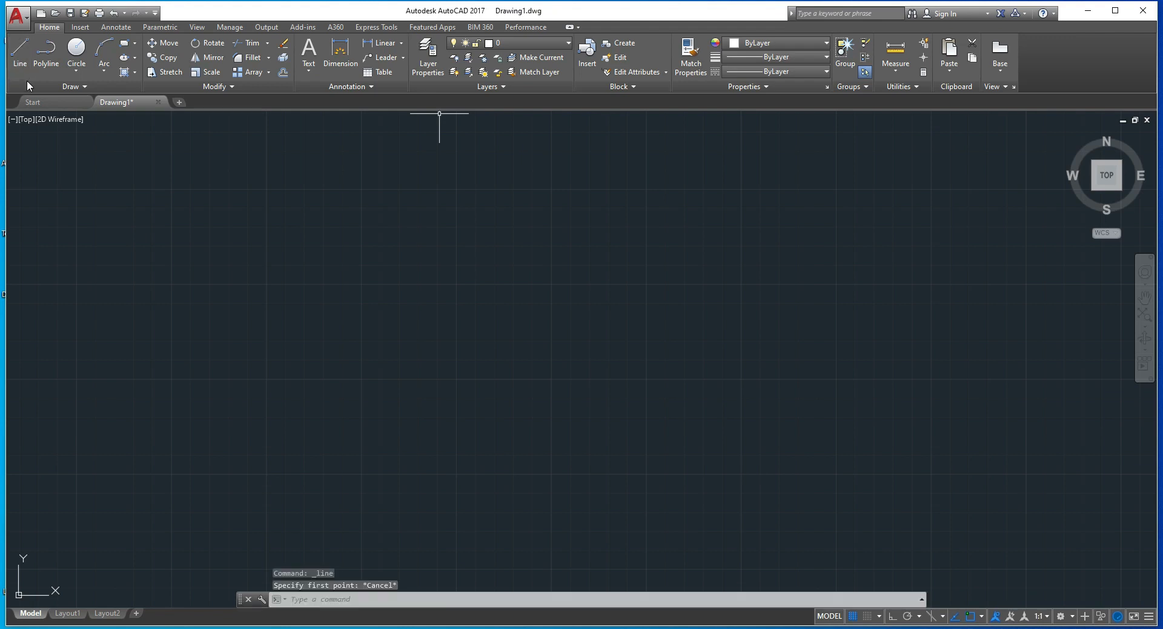
Review the drawing units settings for length type and insertion scale, and accept them
{"action": "type", "text": "UNIT"}
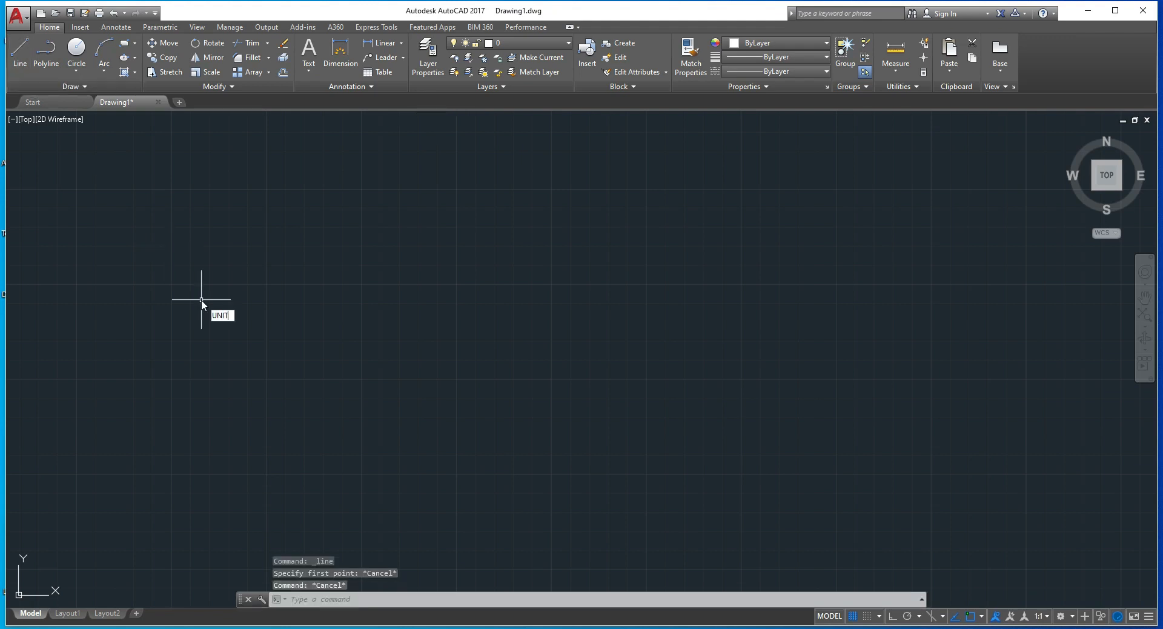
{"action": "type", "text": "S"}
{"action": "key", "text": "Return"}
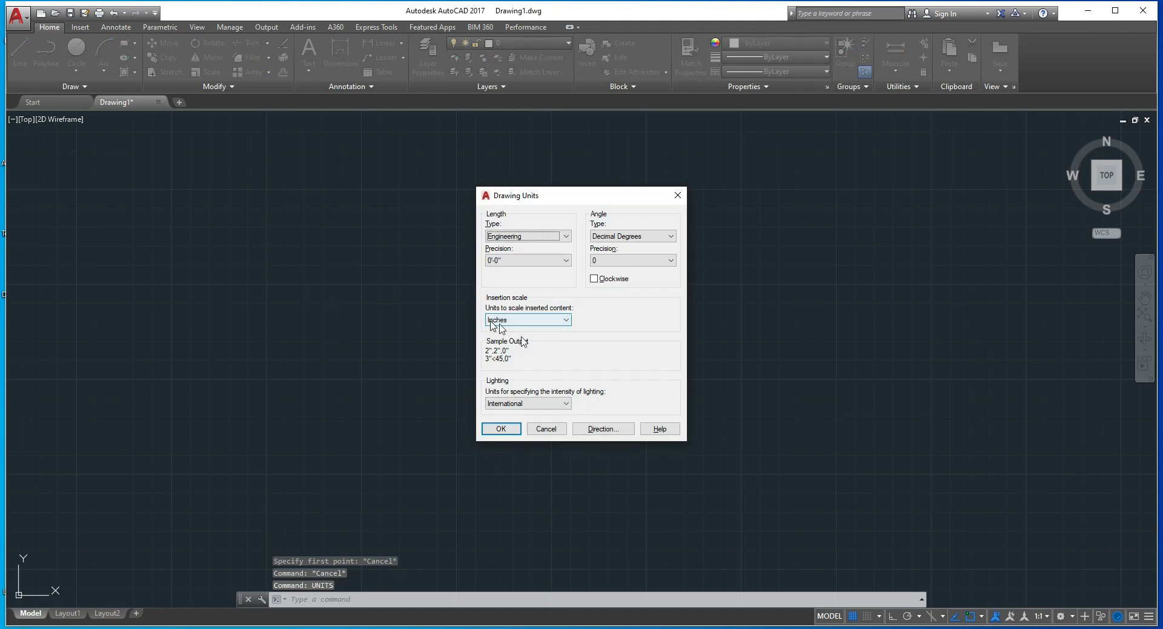
{"action": "left_click", "coordinate": [513, 433]}
With Ortho on, draw a three-sided outline of lines: 10' up, 6'6" to the right and 10' down, leaving the bottom open
{"action": "left_click", "coordinate": [19, 54]}
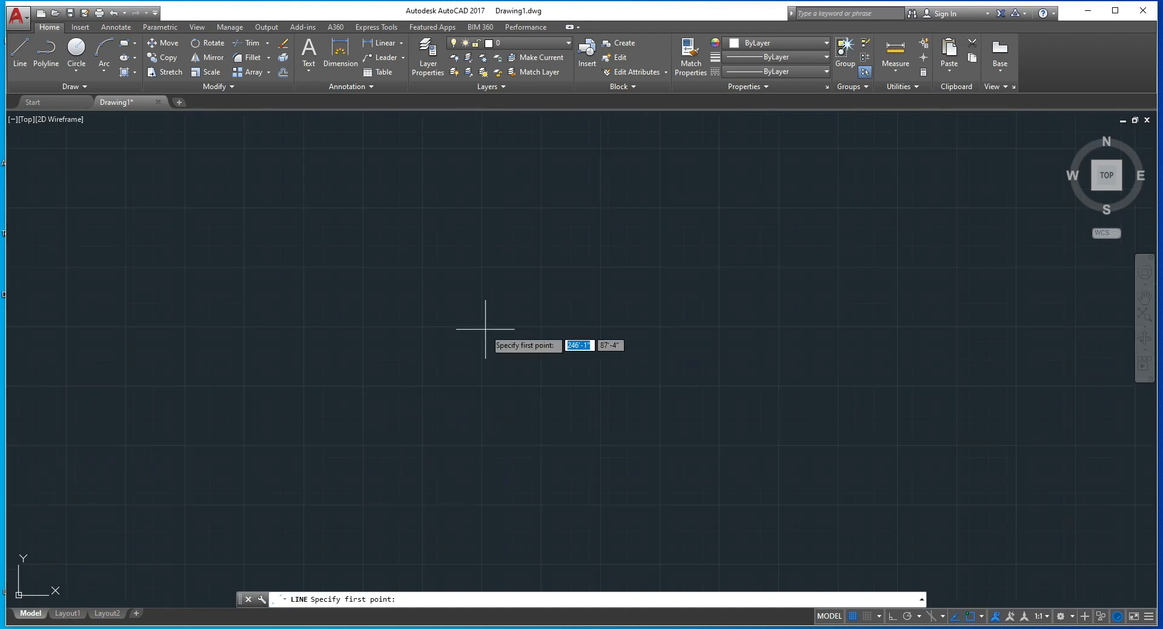
{"action": "left_click", "coordinate": [443, 436]}
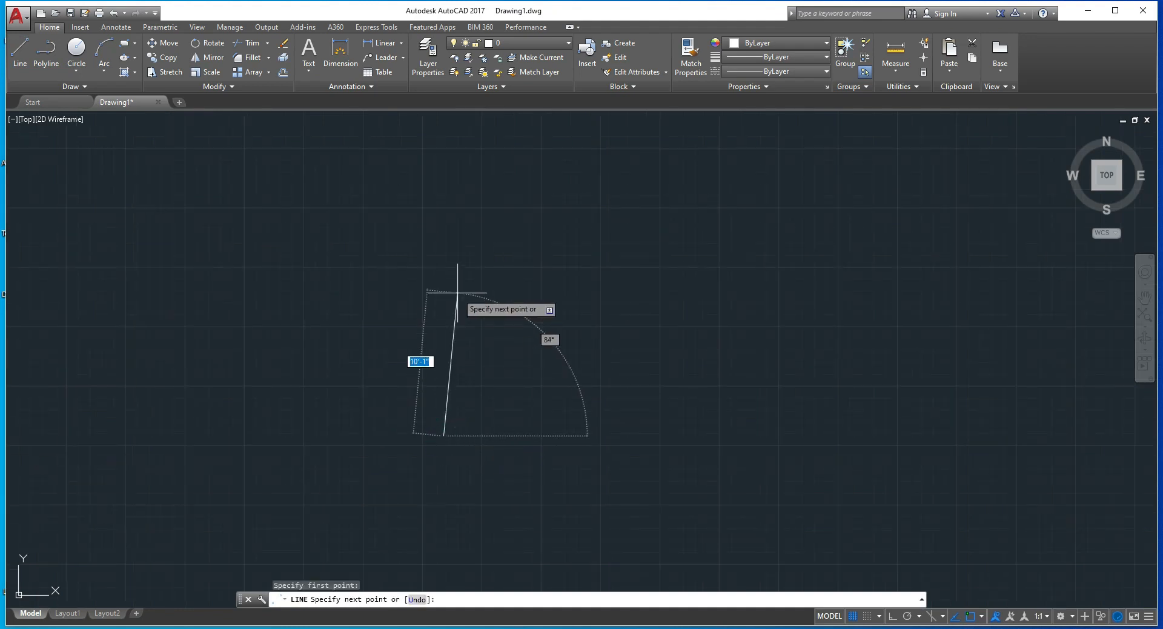
{"action": "key", "text": "F8"}
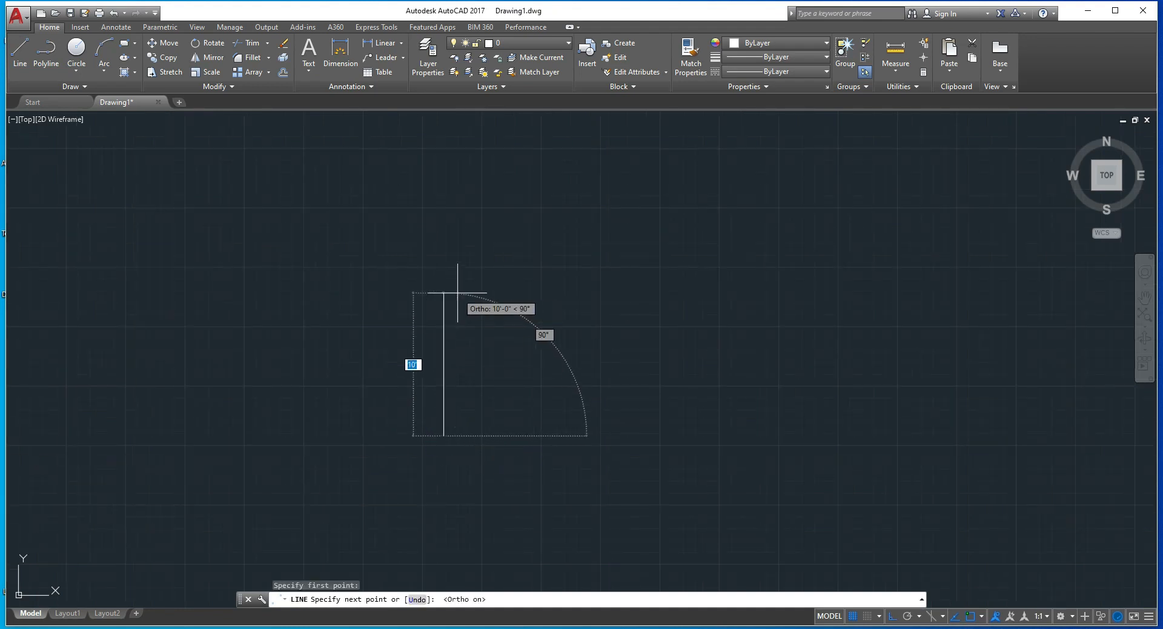
{"action": "type", "text": "10'"}
{"action": "key", "text": "Return"}
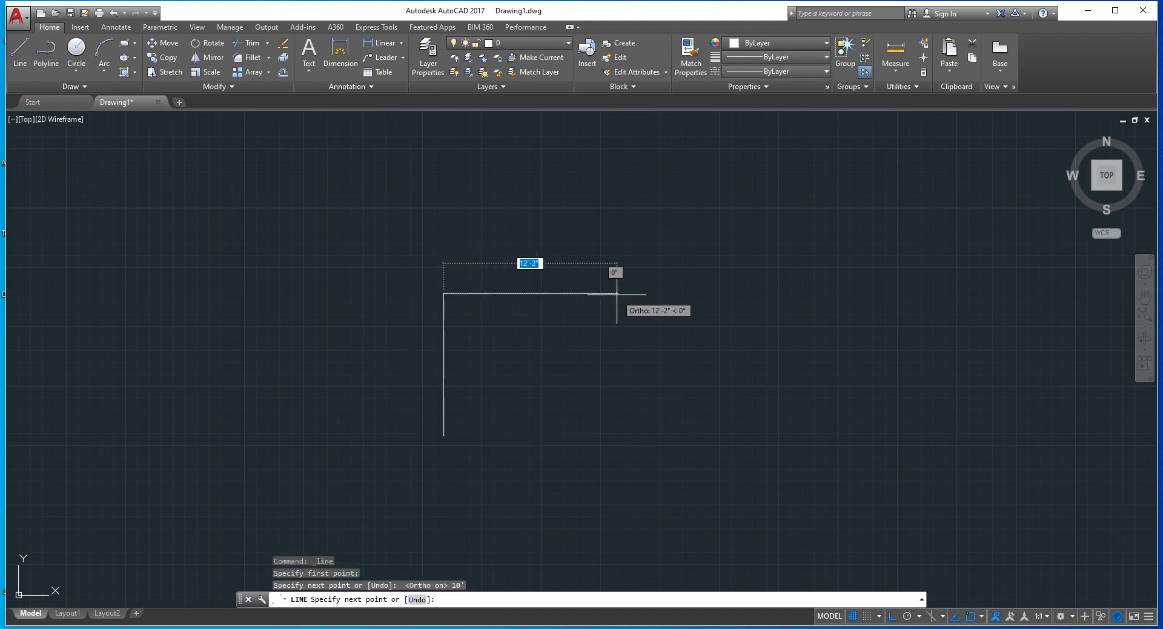
{"action": "type", "text": "6"}
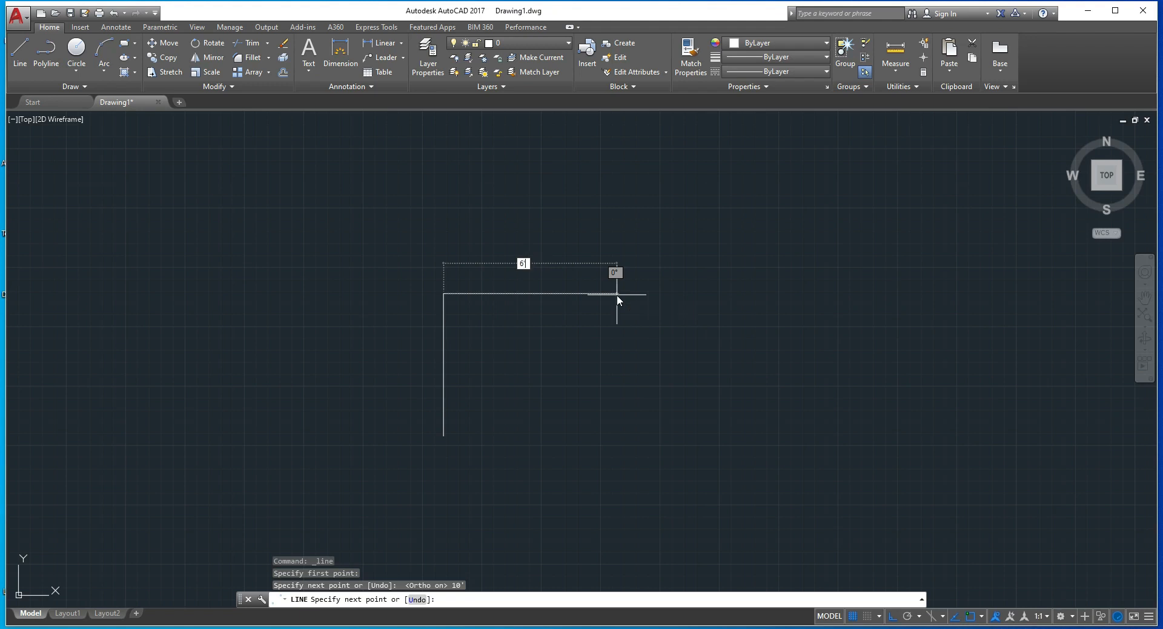
{"action": "type", "text": "'6\""}
{"action": "key", "text": "Return"}
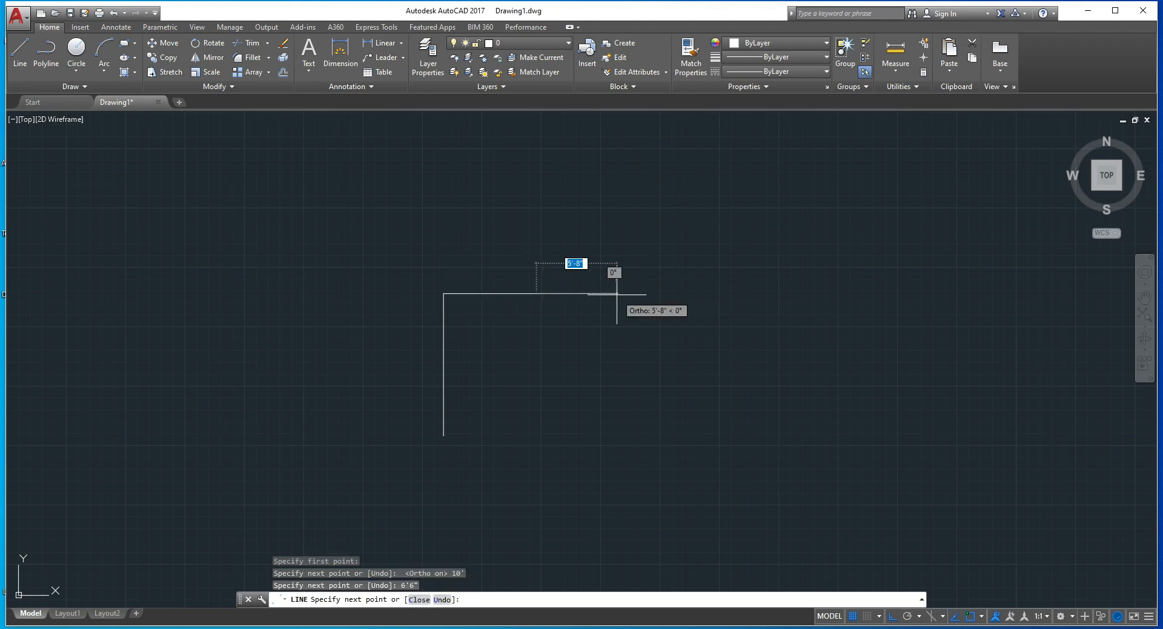
{"action": "type", "text": "10"}
{"action": "key", "text": "Return"}
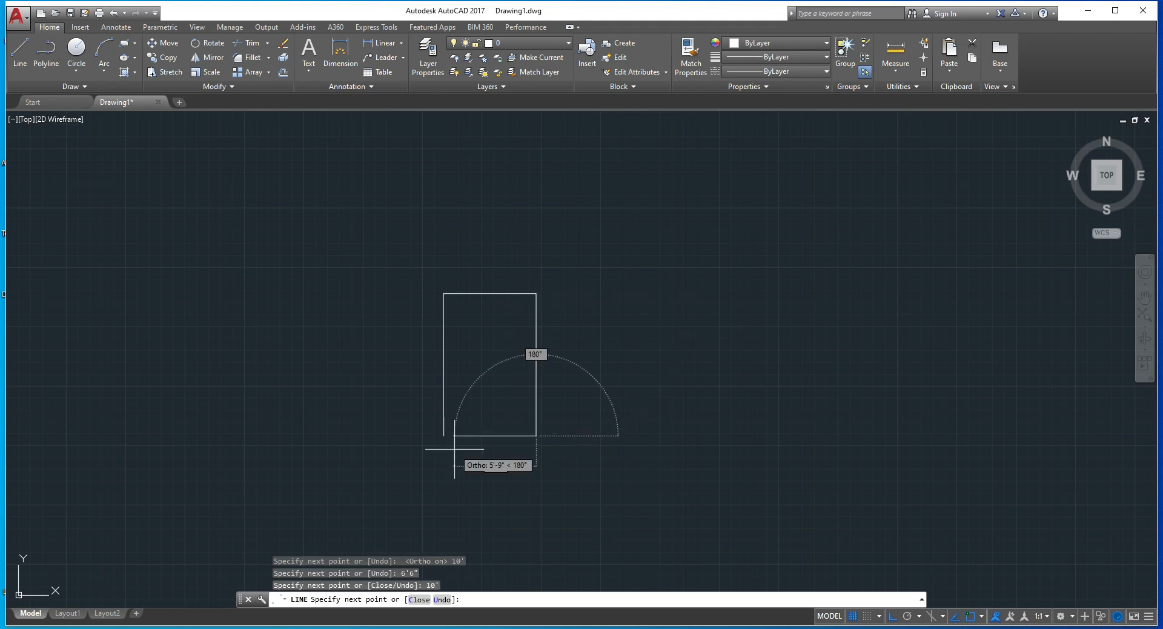
{"action": "key", "text": "Escape"}
Offset the left, top and right lines of the outline outward by 6" to give the walls thickness
{"action": "scroll", "coordinate": [454, 446], "scroll_direction": "up", "scroll_amount": 4}
{"action": "middle_click_drag", "start_coordinate": [446, 428], "coordinate": [421, 522]}
{"action": "type", "text": "o"}
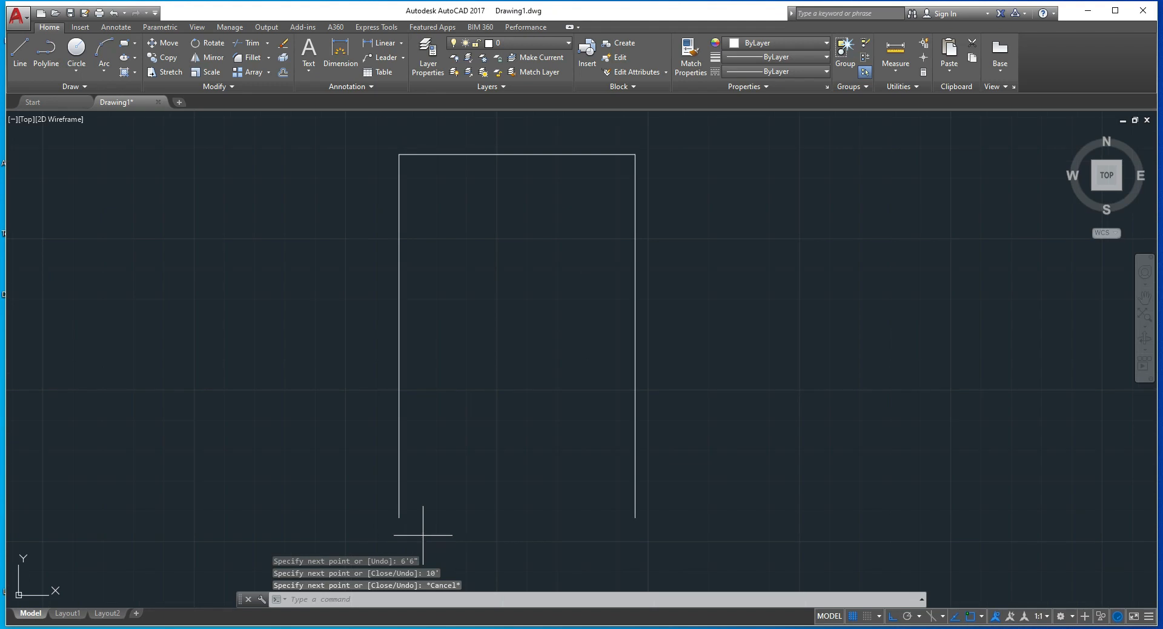
{"action": "key", "text": "Return"}
{"action": "type", "text": "6\""}
{"action": "key", "text": "Return"}
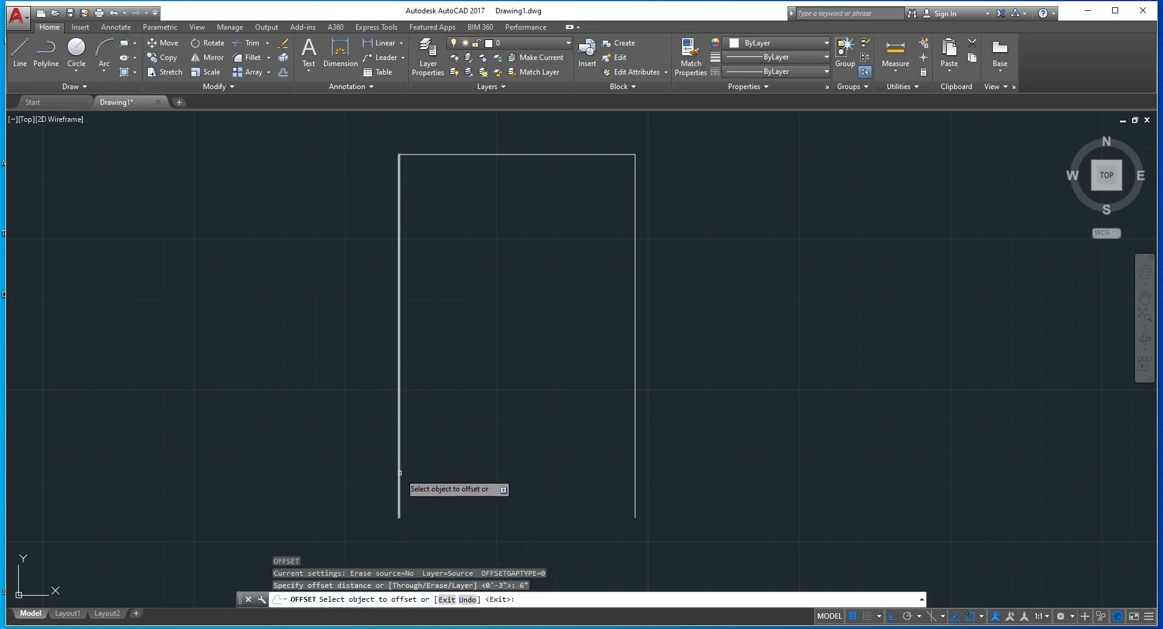
{"action": "left_click", "coordinate": [399, 473]}
{"action": "left_click", "coordinate": [342, 461]}
{"action": "left_click", "coordinate": [408, 155]}
{"action": "left_click", "coordinate": [416, 134]}
{"action": "left_click", "coordinate": [634, 267]}
{"action": "left_click", "coordinate": [721, 273]}
{"action": "key", "text": "Escape"}
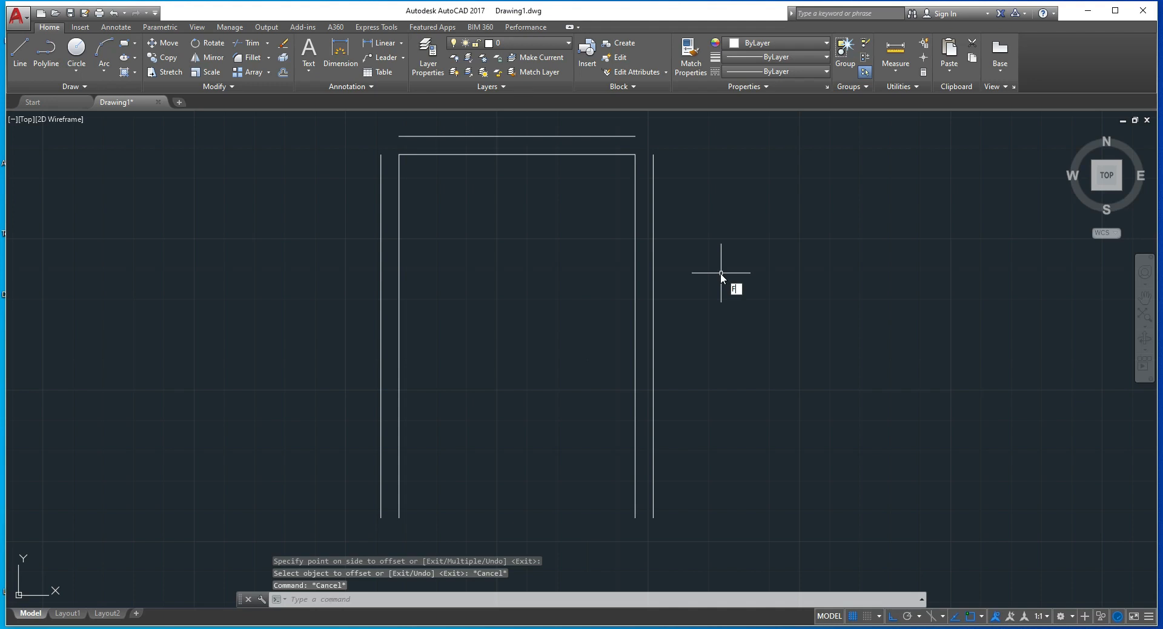
Fillet the outer wall lines with zero radius so they meet at the upper-left and upper-right corners
{"action": "key", "text": "Return"}
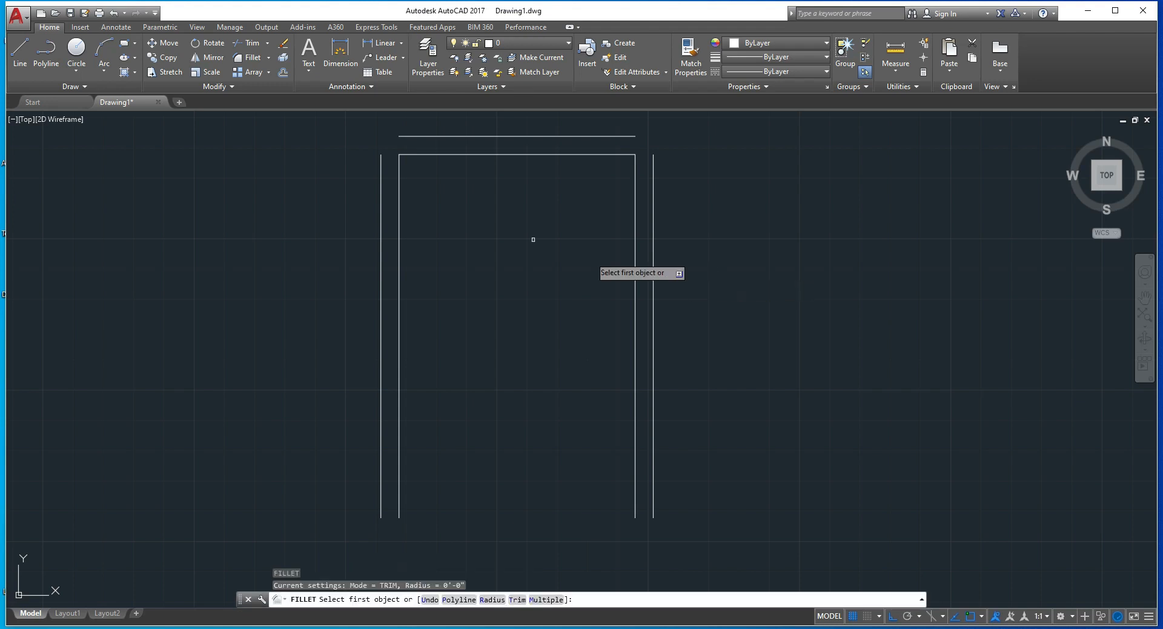
{"action": "left_click", "coordinate": [382, 181]}
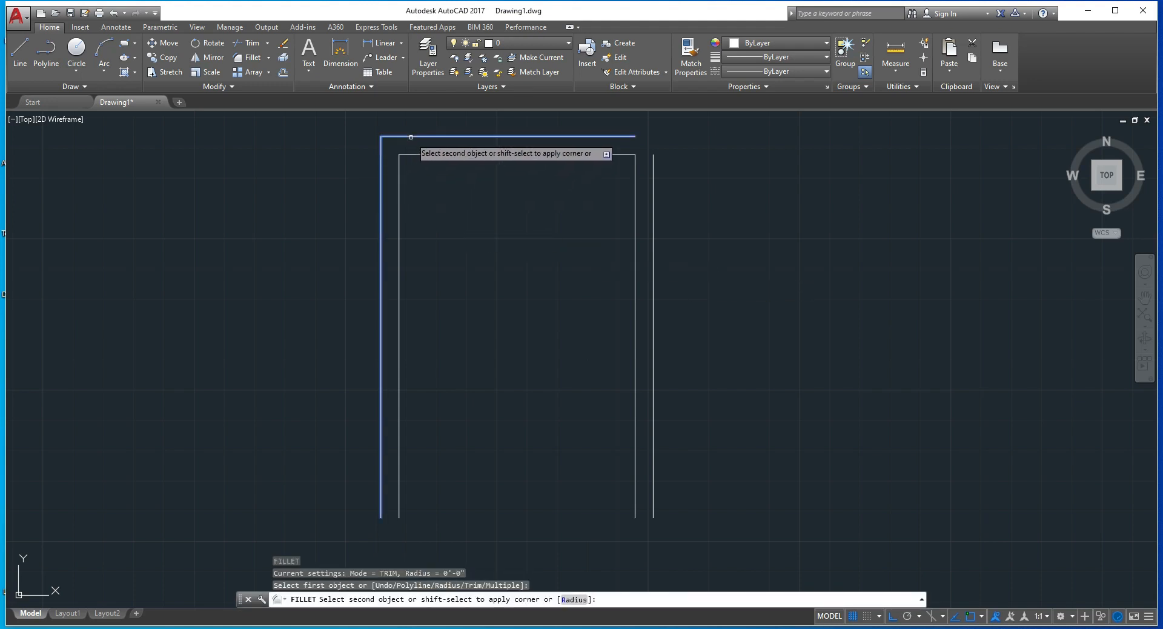
{"action": "left_click", "coordinate": [411, 137]}
{"action": "key", "text": "Return"}
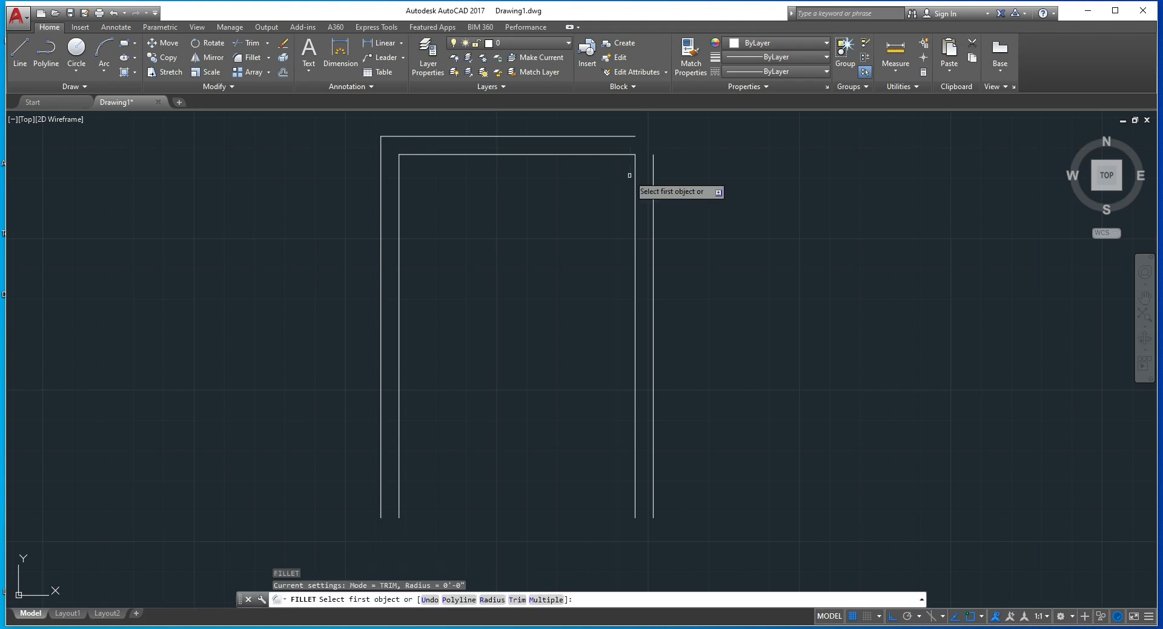
{"action": "left_click", "coordinate": [653, 182]}
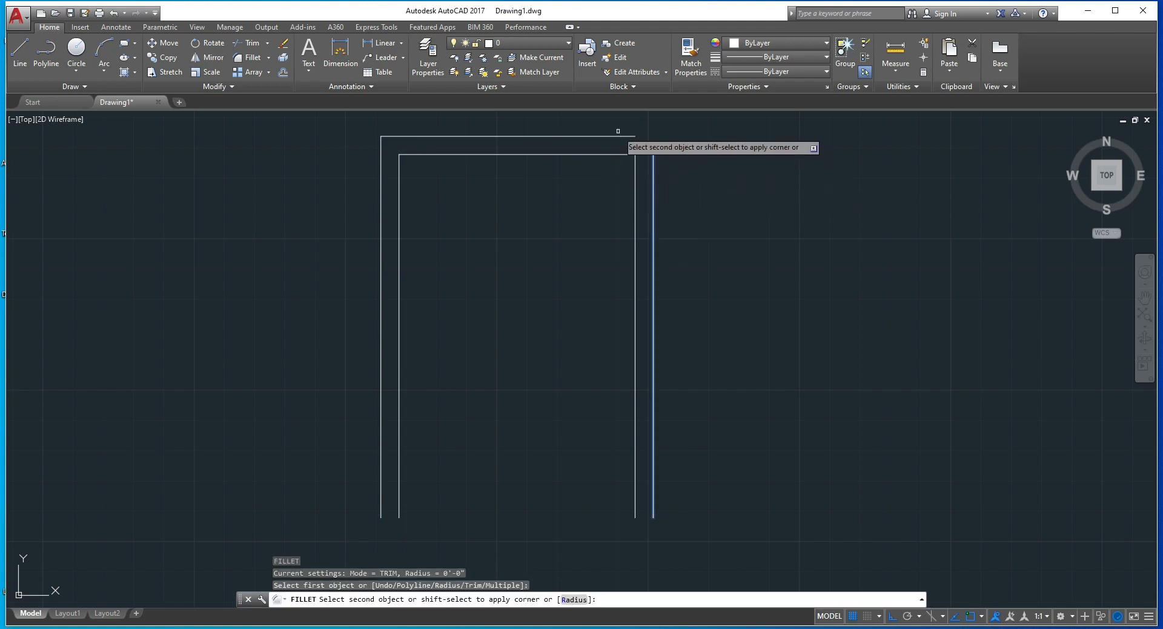
{"action": "key", "text": "Escape"}
{"action": "key", "text": "Escape"}
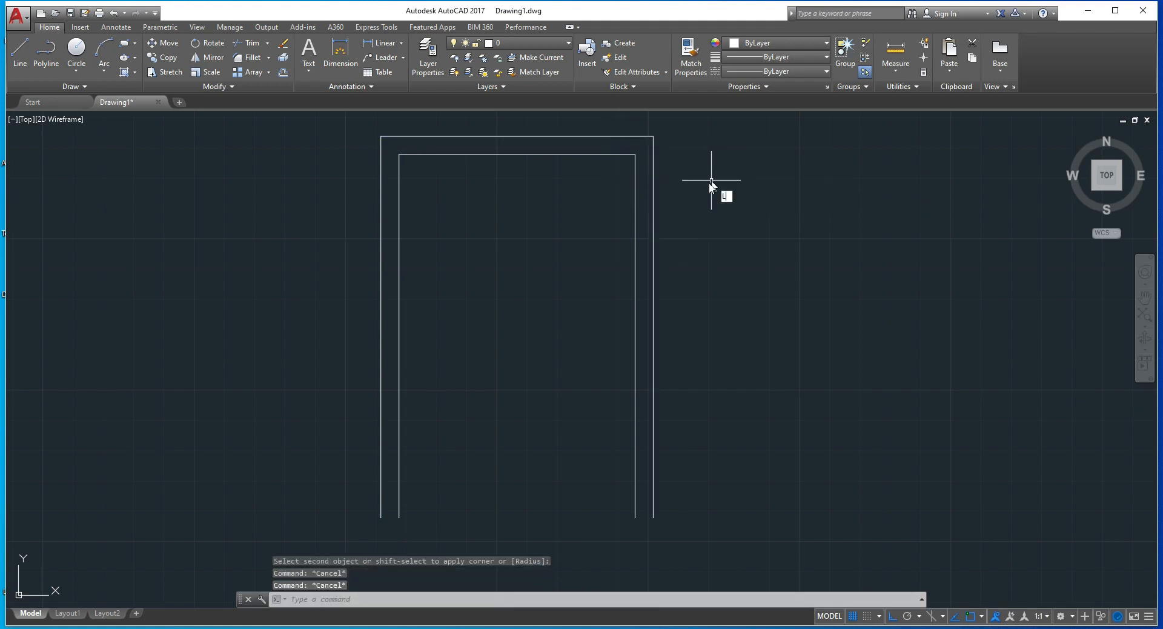
Close the open bottom ends of the left and right walls with short lines between their inner and outer faces
{"action": "type", "text": "l"}
{"action": "key", "text": "Return"}
{"action": "left_click", "coordinate": [380, 517]}
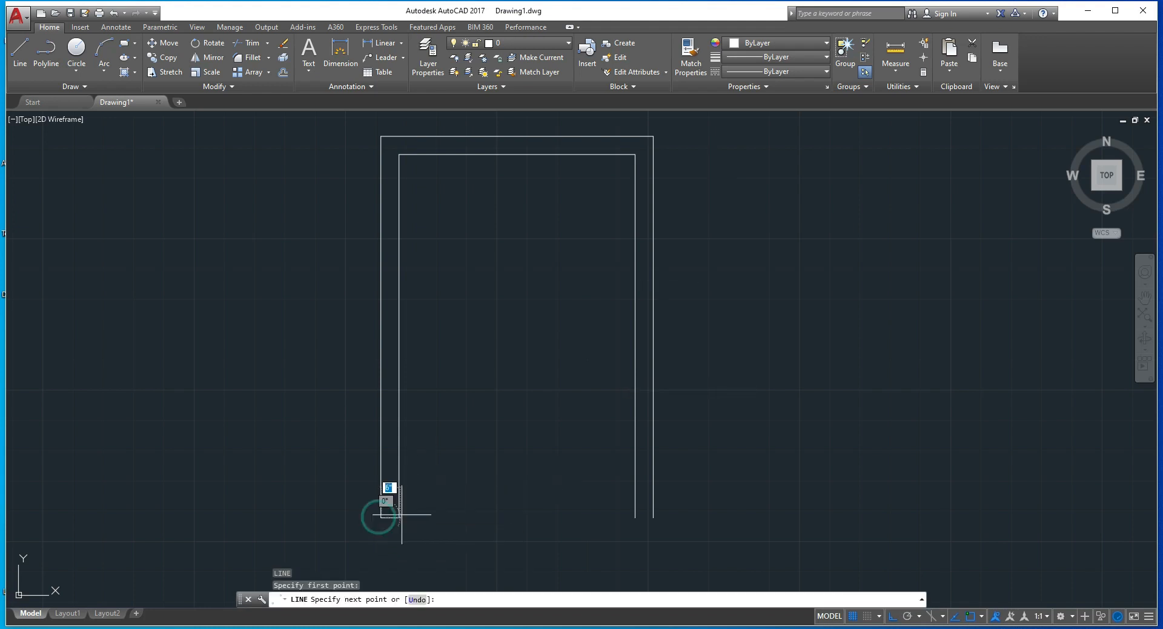
{"action": "left_click", "coordinate": [399, 517]}
{"action": "key", "text": "Escape"}
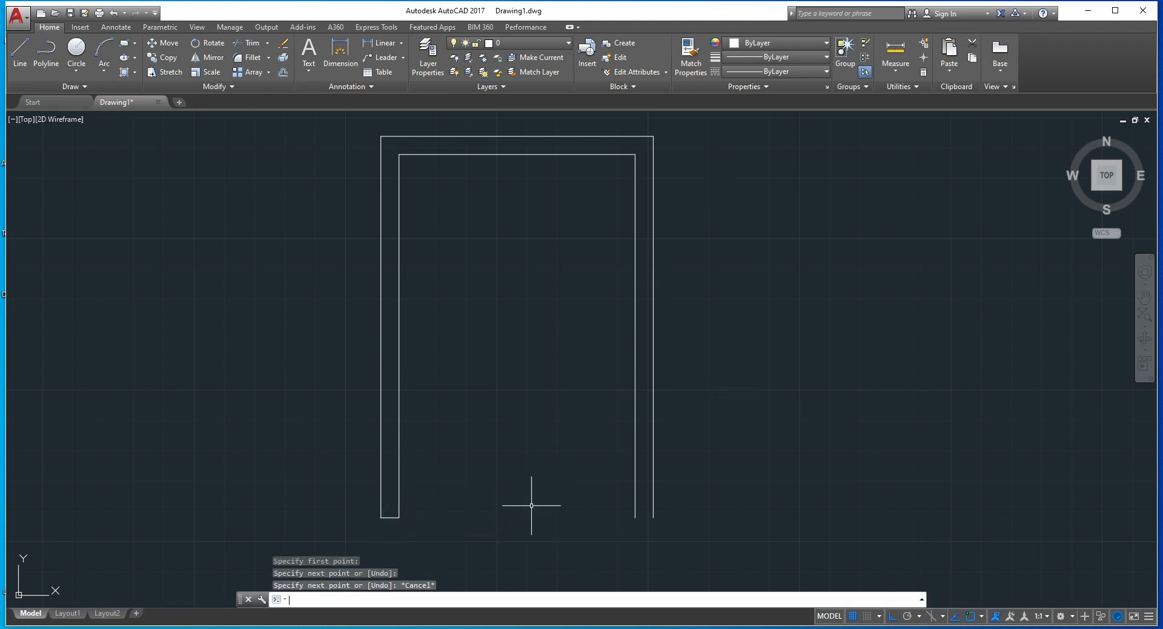
{"action": "key", "text": "Return"}
{"action": "left_click", "coordinate": [635, 517]}
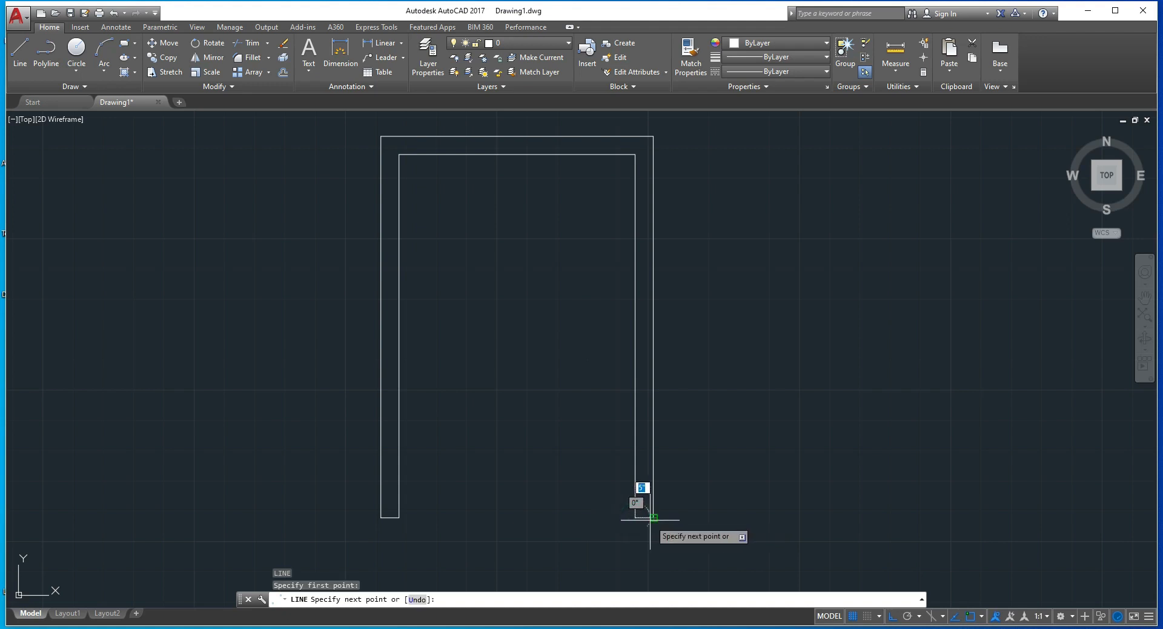
{"action": "left_click", "coordinate": [653, 517]}
{"action": "key", "text": "Escape"}
{"action": "key", "text": "Escape"}
{"action": "key", "text": "Escape"}
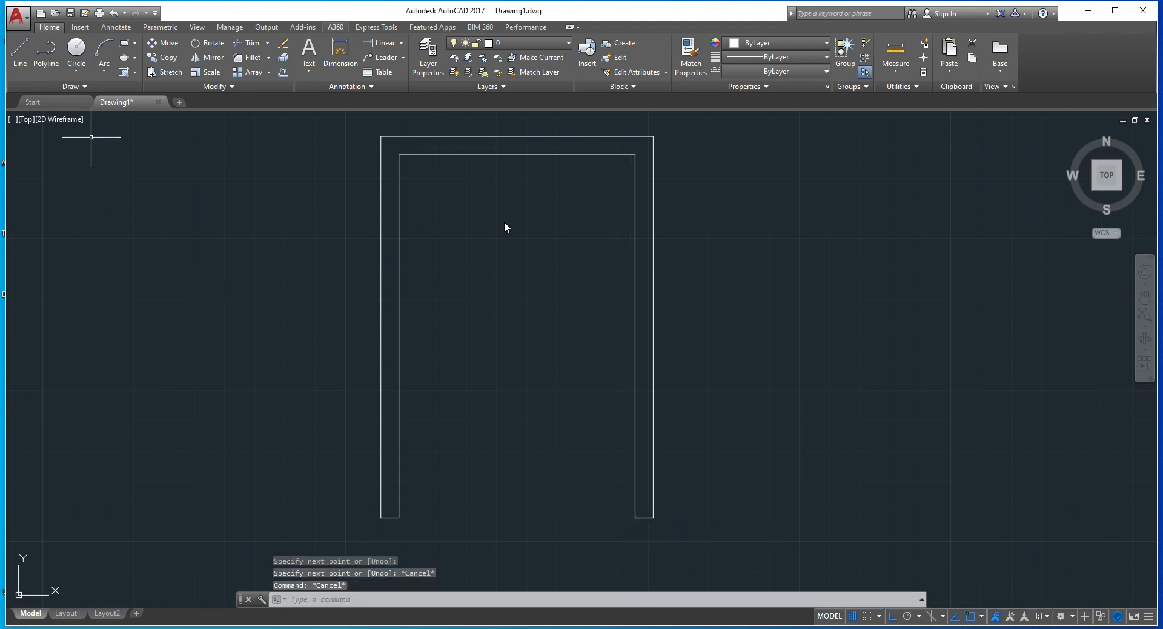
Hatch the area between the inner and outer wall lines with the ANSI31 pattern
{"action": "type", "text": "HATCH"}
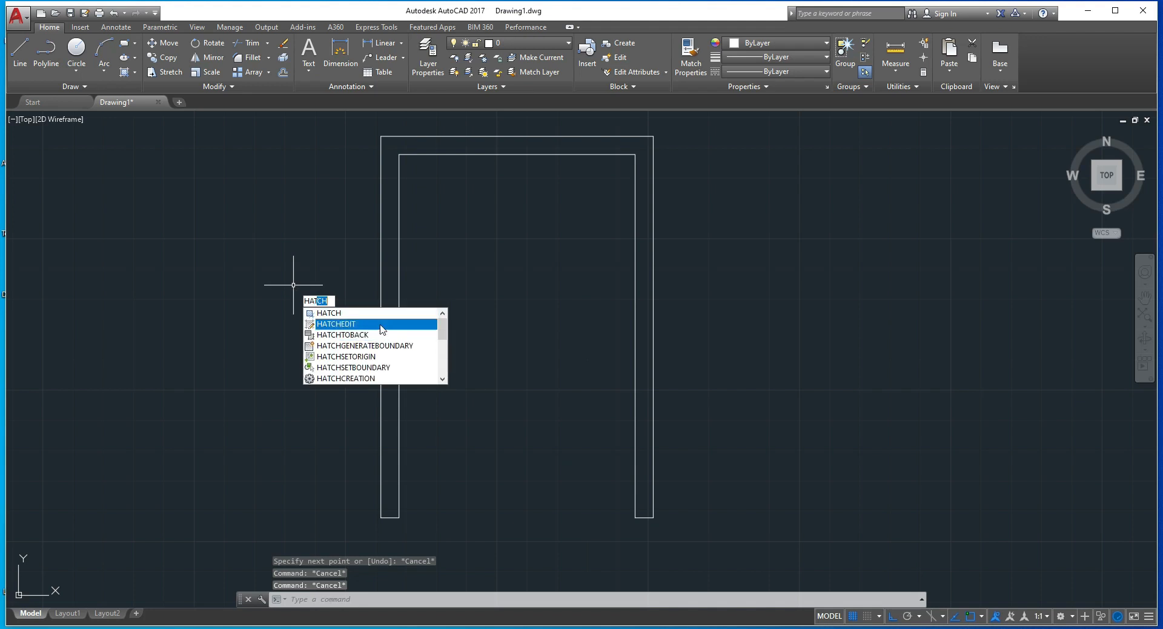
{"action": "left_click", "coordinate": [381, 314]}
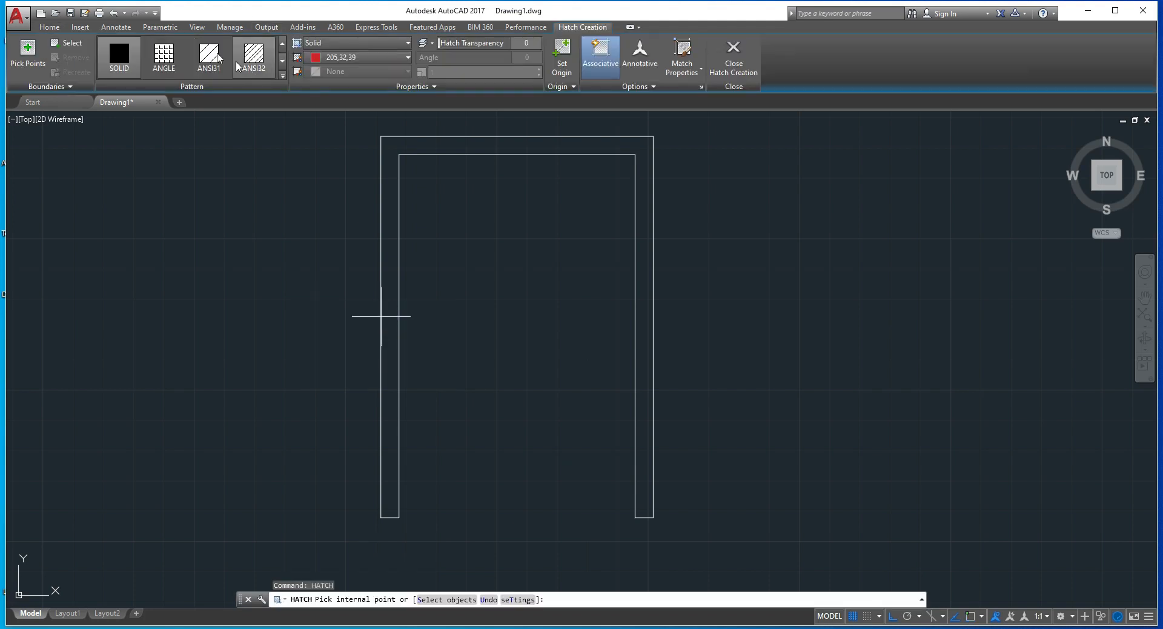
{"action": "left_click", "coordinate": [209, 56]}
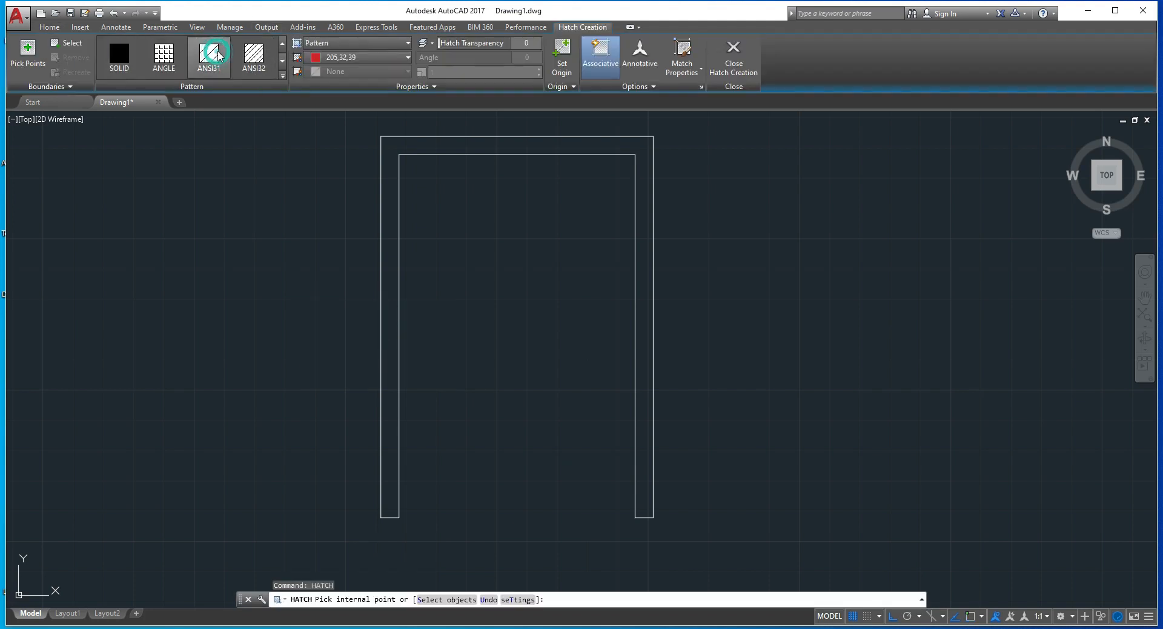
{"action": "left_click", "coordinate": [429, 139]}
{"action": "key", "text": "Escape"}
{"action": "key", "text": "Escape"}
{"action": "key", "text": "Escape"}
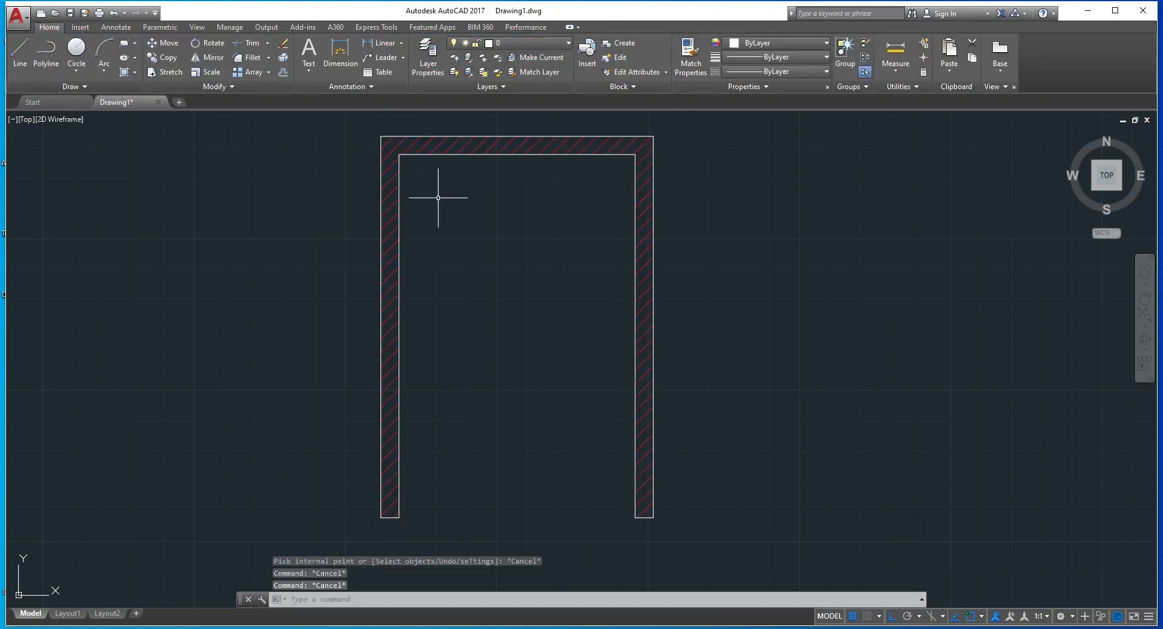
Offset the inner line of the top wall 3' downward to mark the landing edge
{"action": "middle_click_drag", "start_coordinate": [481, 268], "coordinate": [446, 266]}
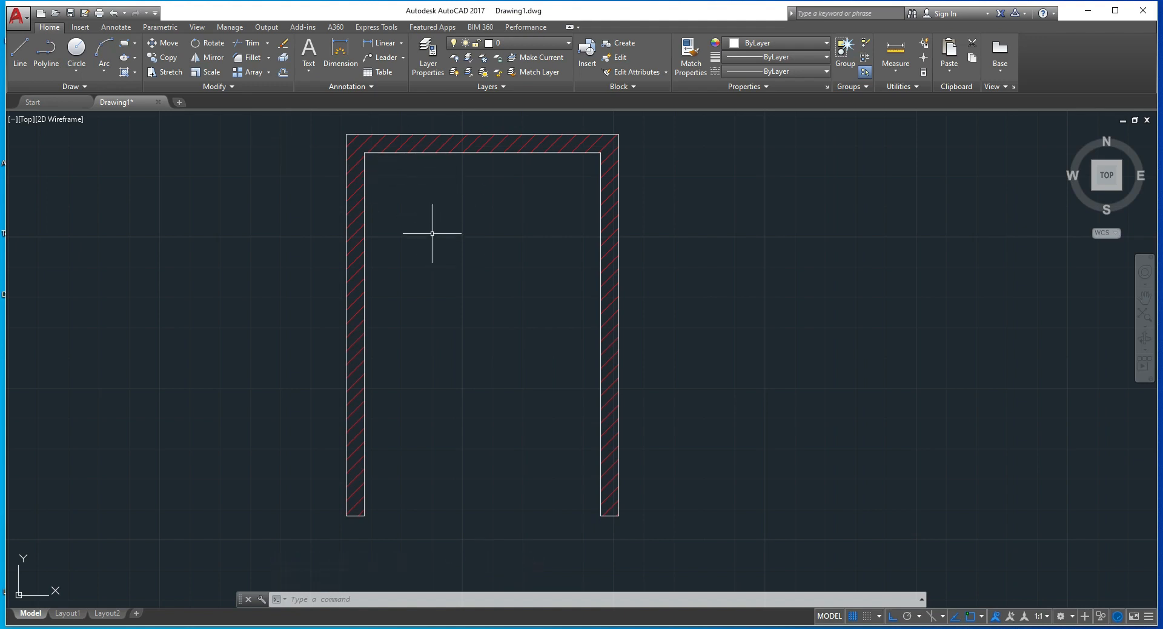
{"action": "key", "text": "Return"}
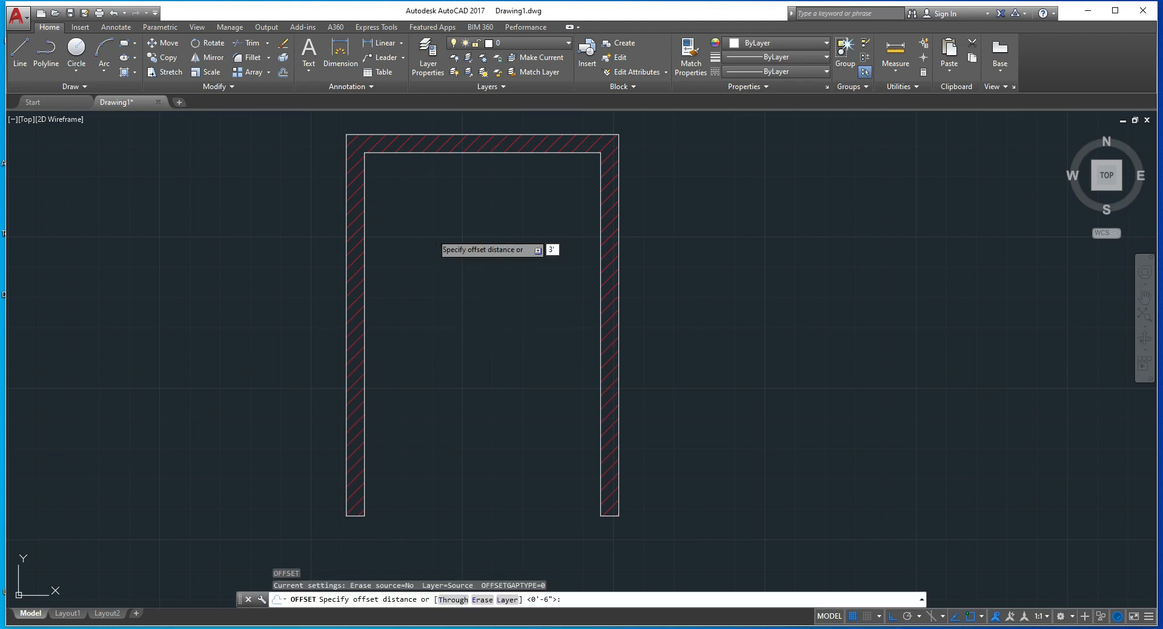
{"action": "type", "text": "3'"}
{"action": "key", "text": "Return"}
{"action": "left_click", "coordinate": [473, 154]}
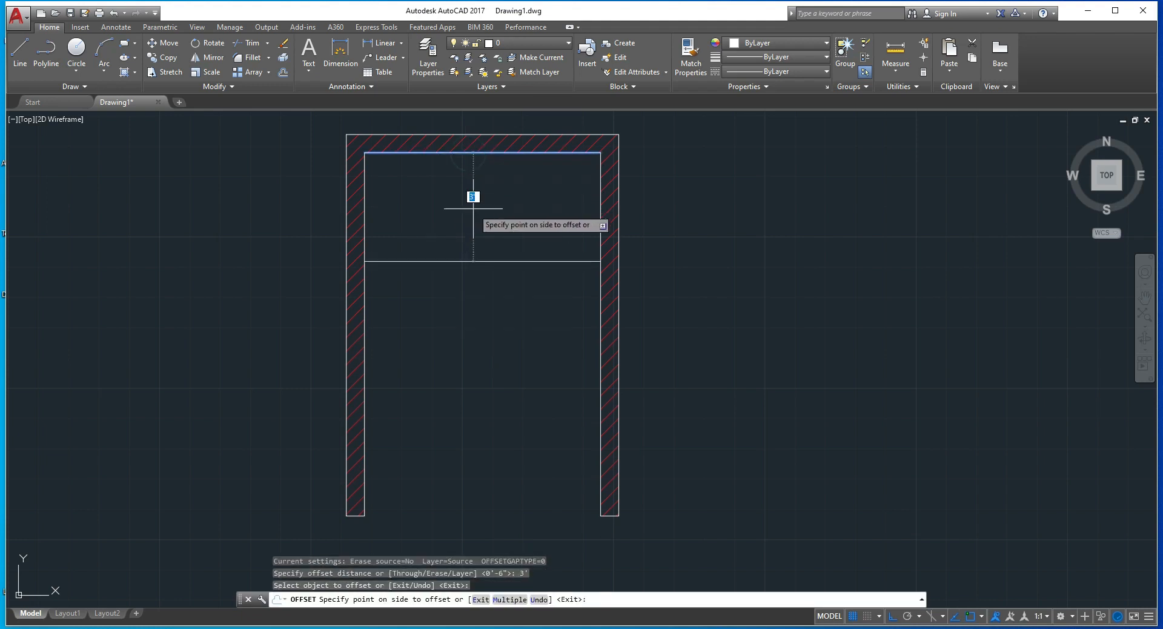
{"action": "left_click", "coordinate": [473, 209]}
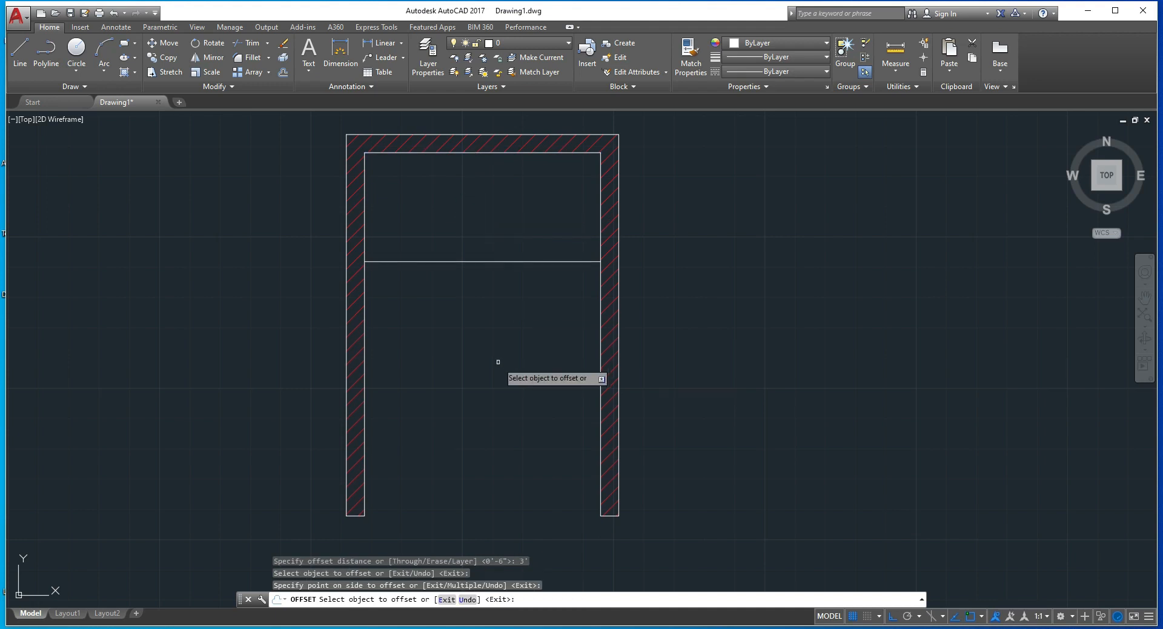
{"action": "key", "text": "Escape"}
Offset the landing edge 9" downward nine times in succession to create evenly spaced tread lines down to the walls' open ends
{"action": "key", "text": "Return"}
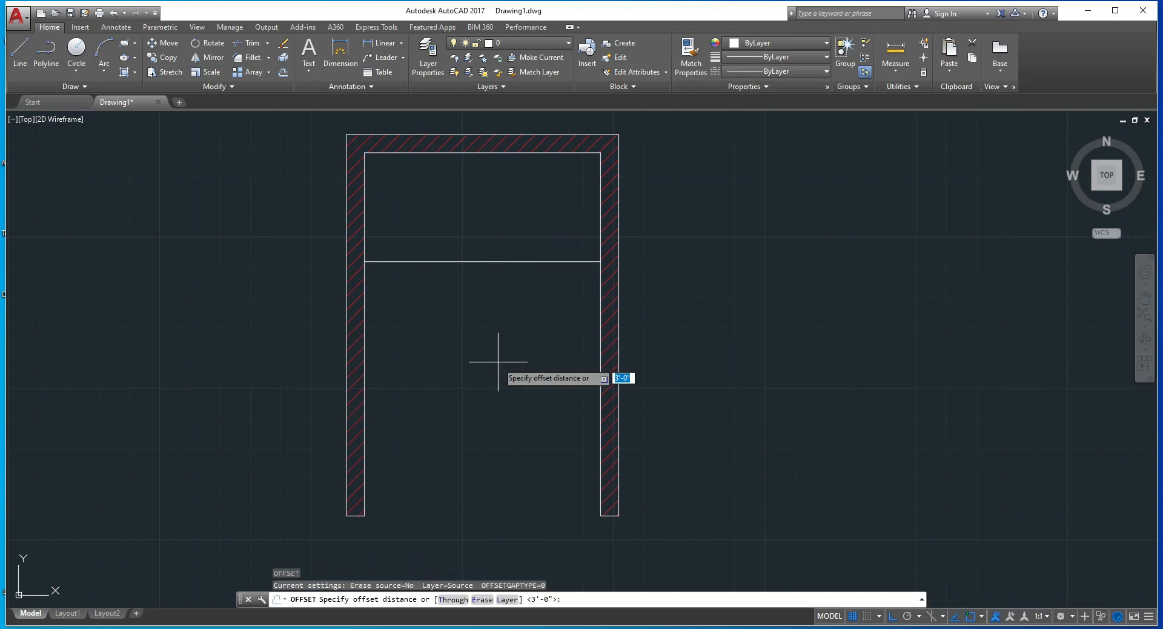
{"action": "type", "text": "9\""}
{"action": "key", "text": "Return"}
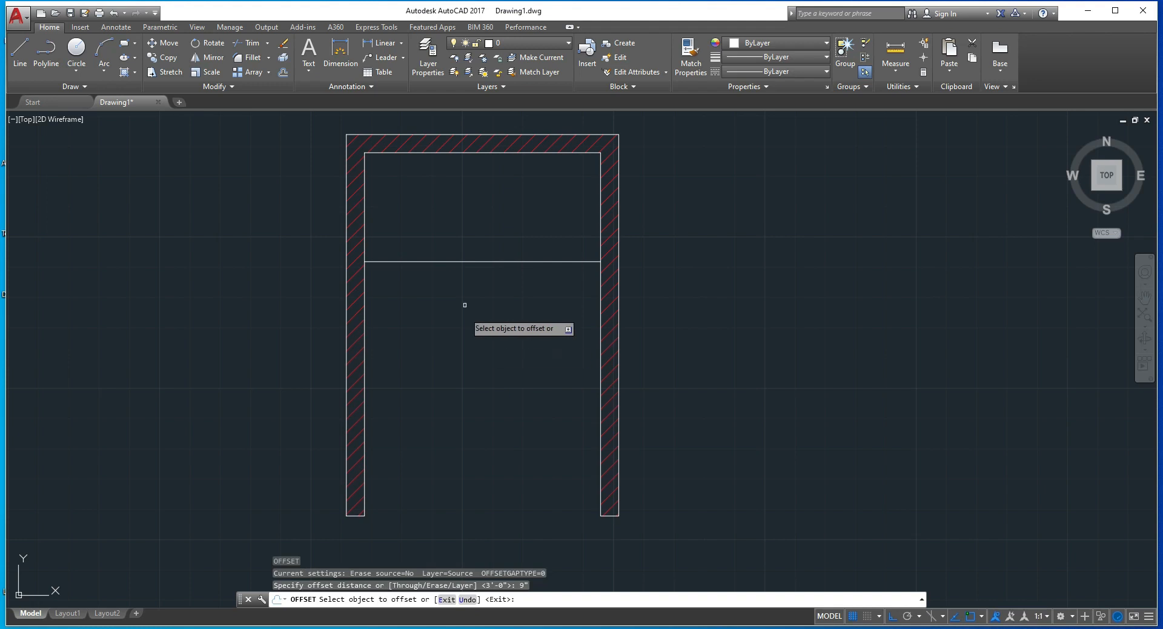
{"action": "left_click", "coordinate": [474, 261]}
{"action": "left_click", "coordinate": [470, 280]}
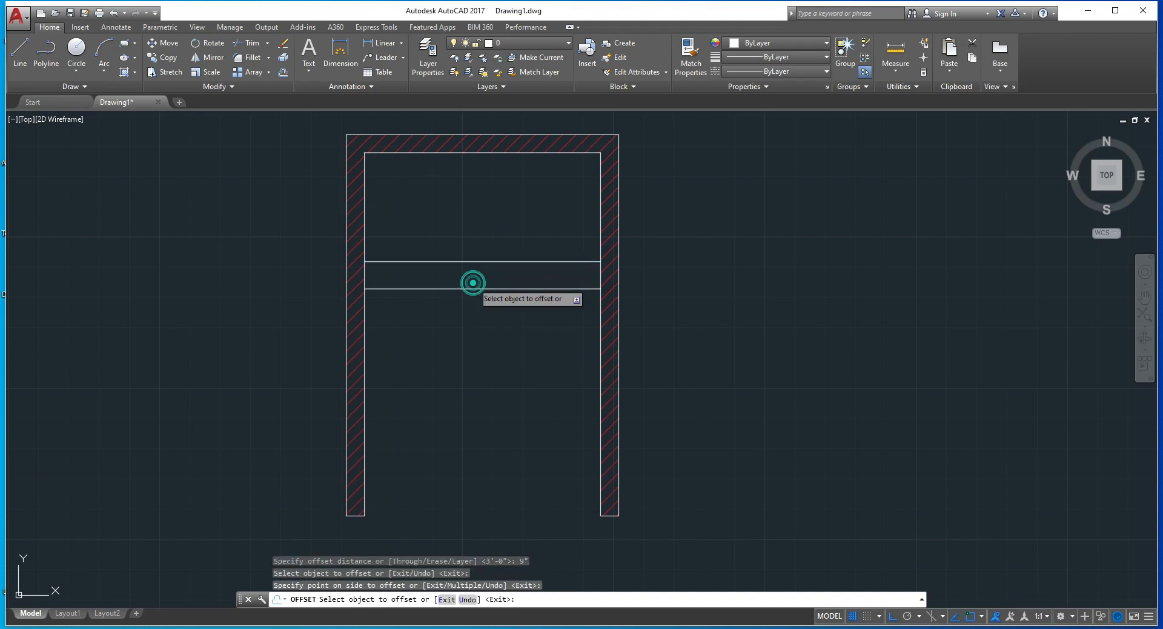
{"action": "left_click", "coordinate": [471, 289]}
{"action": "left_click", "coordinate": [471, 321]}
{"action": "left_click", "coordinate": [467, 316]}
{"action": "left_click", "coordinate": [464, 359]}
{"action": "left_click", "coordinate": [467, 344]}
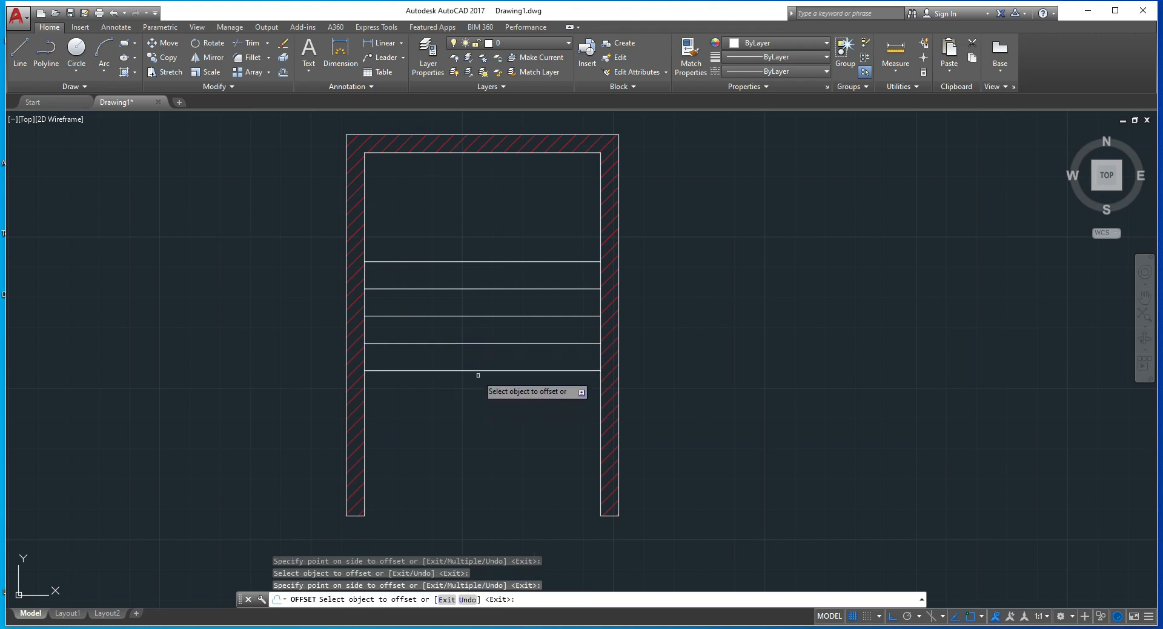
{"action": "left_click", "coordinate": [477, 378]}
{"action": "left_click", "coordinate": [478, 371]}
{"action": "left_click", "coordinate": [478, 418]}
{"action": "left_click", "coordinate": [482, 397]}
{"action": "left_click", "coordinate": [491, 421]}
{"action": "left_click", "coordinate": [491, 425]}
{"action": "left_click", "coordinate": [488, 457]}
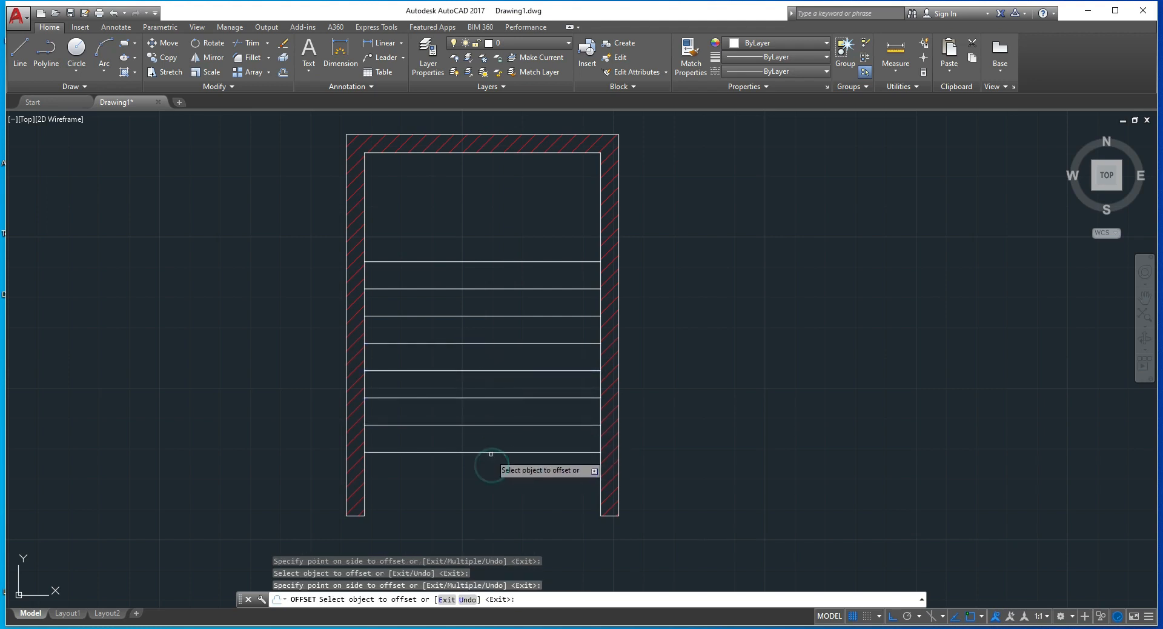
{"action": "left_click", "coordinate": [494, 452]}
{"action": "left_click", "coordinate": [491, 478]}
{"action": "left_click", "coordinate": [491, 479]}
{"action": "left_click", "coordinate": [485, 510]}
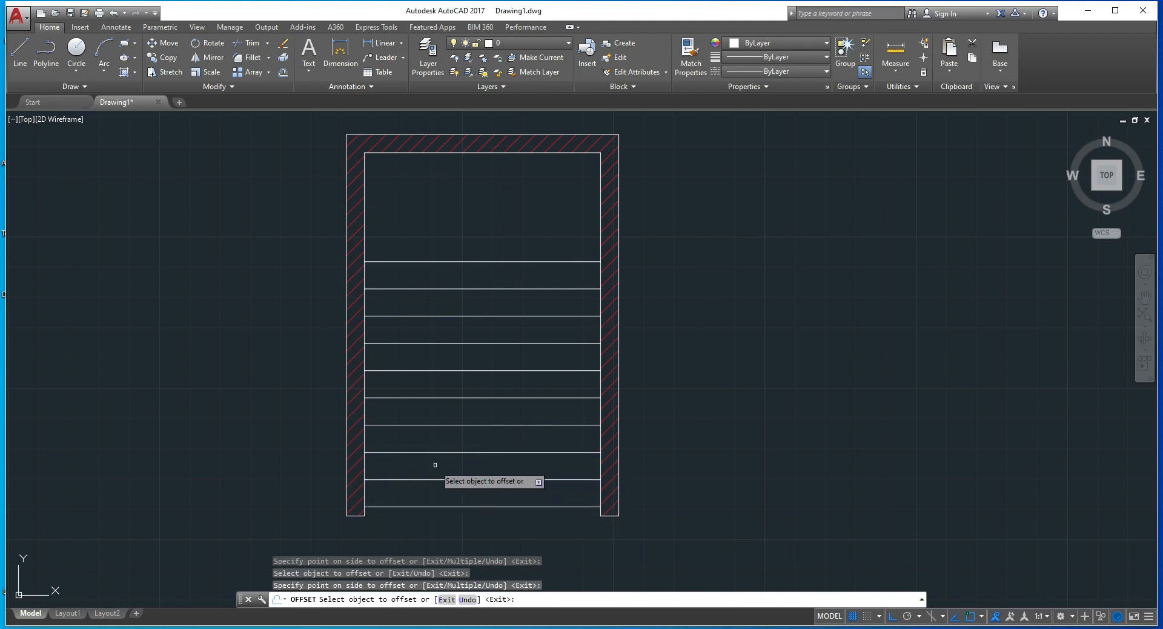
{"action": "key", "text": "Escape"}
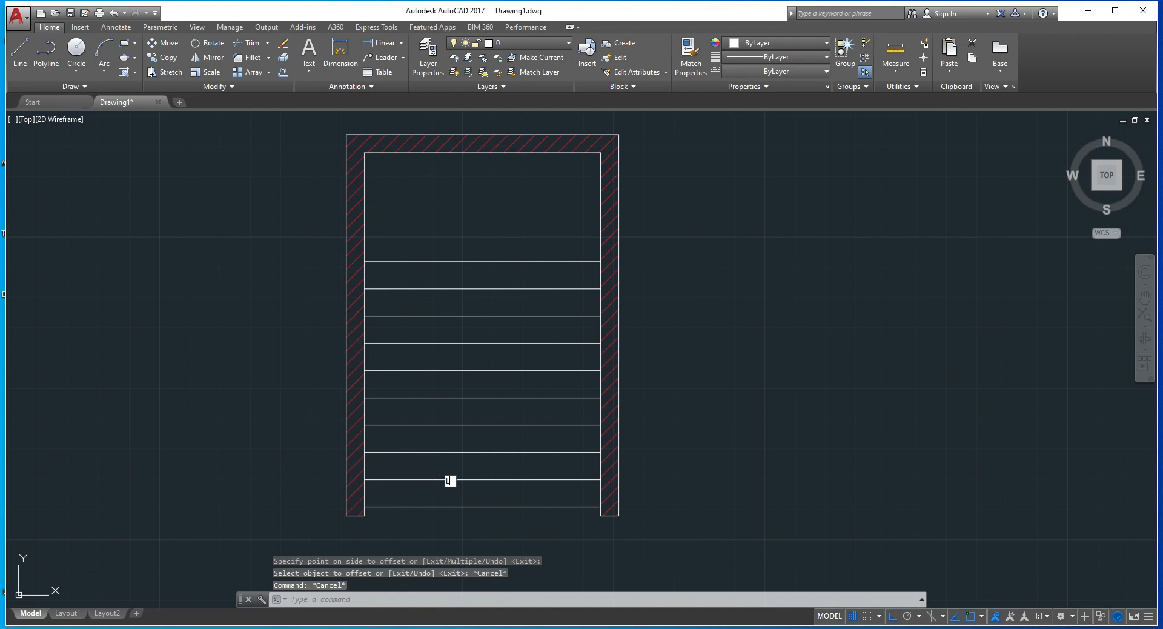
Draw a vertical centre line from the midpoint of the top wall's inner line to the midpoint of the lowest tread
{"action": "key", "text": "Return"}
{"action": "left_click", "coordinate": [485, 154]}
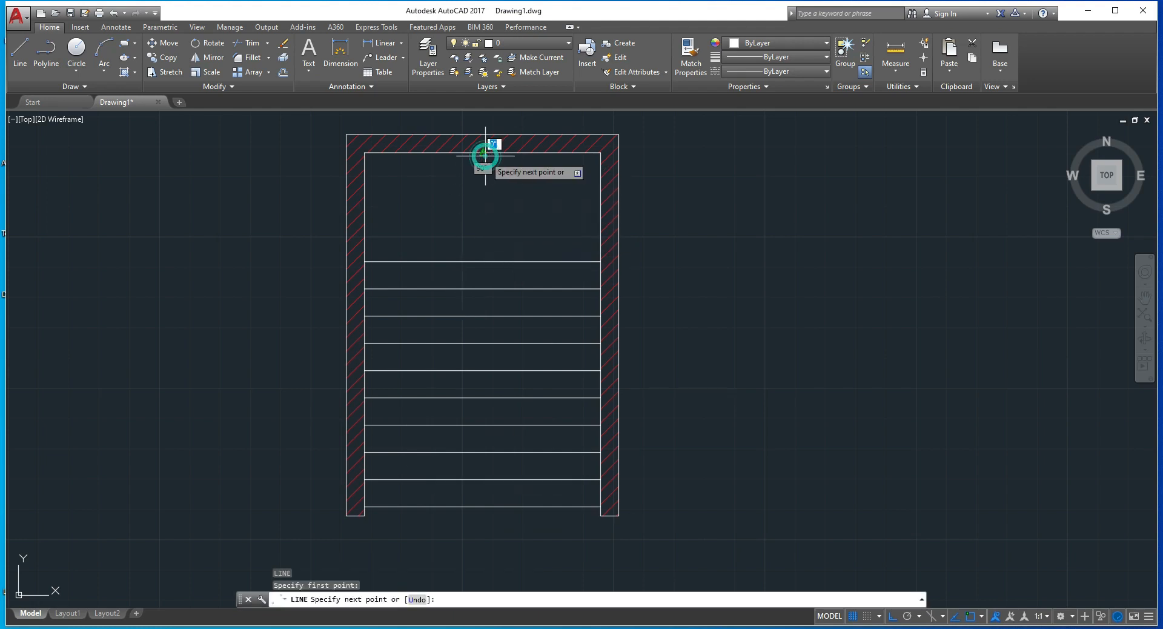
{"action": "left_click", "coordinate": [483, 506]}
{"action": "key", "text": "Escape"}
{"action": "key", "text": "Escape"}
Offset the vertical centre line 3" to both sides
{"action": "type", "text": "o"}
{"action": "key", "text": "Return"}
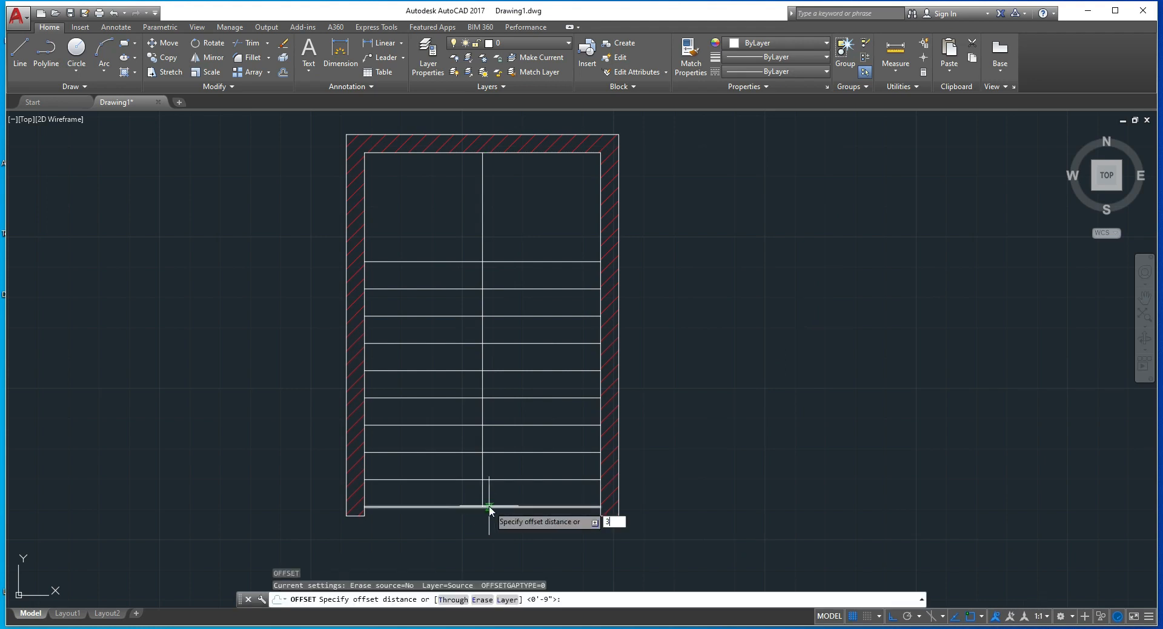
{"action": "key", "text": "Return"}
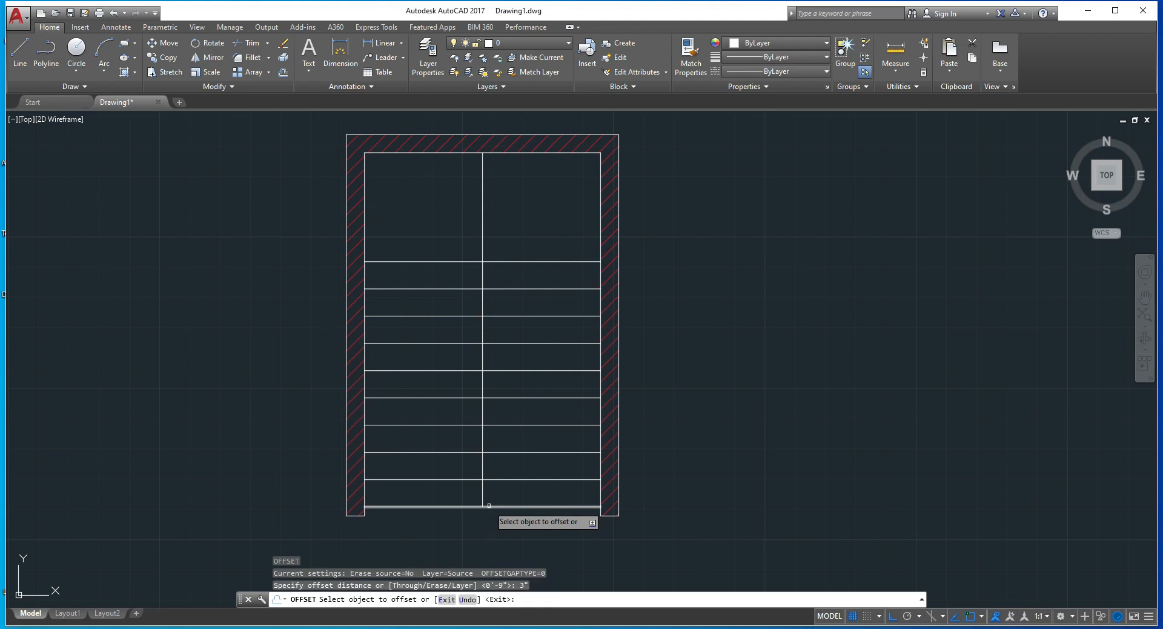
{"action": "left_click", "coordinate": [481, 223]}
{"action": "left_click", "coordinate": [451, 227]}
{"action": "left_click", "coordinate": [485, 230]}
{"action": "left_click", "coordinate": [548, 236]}
{"action": "key", "text": "Escape"}
{"action": "key", "text": "Escape"}
{"action": "key", "text": "Escape"}
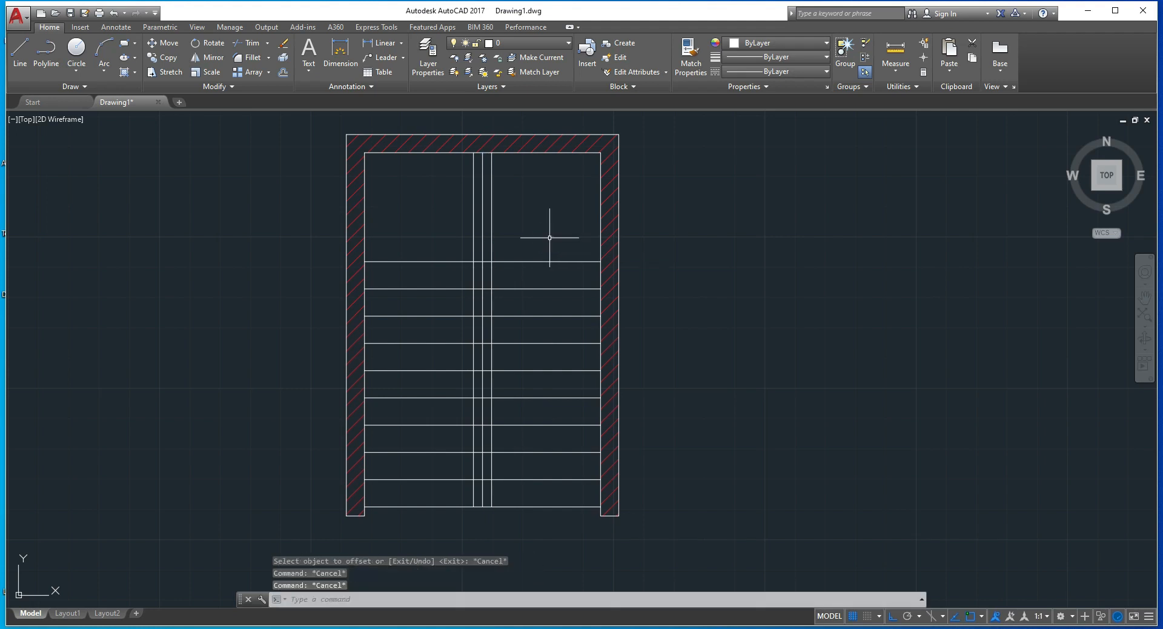
Trim away the parts of the three vertical middle lines that cross the landing above its edge
{"action": "type", "text": "TR"}
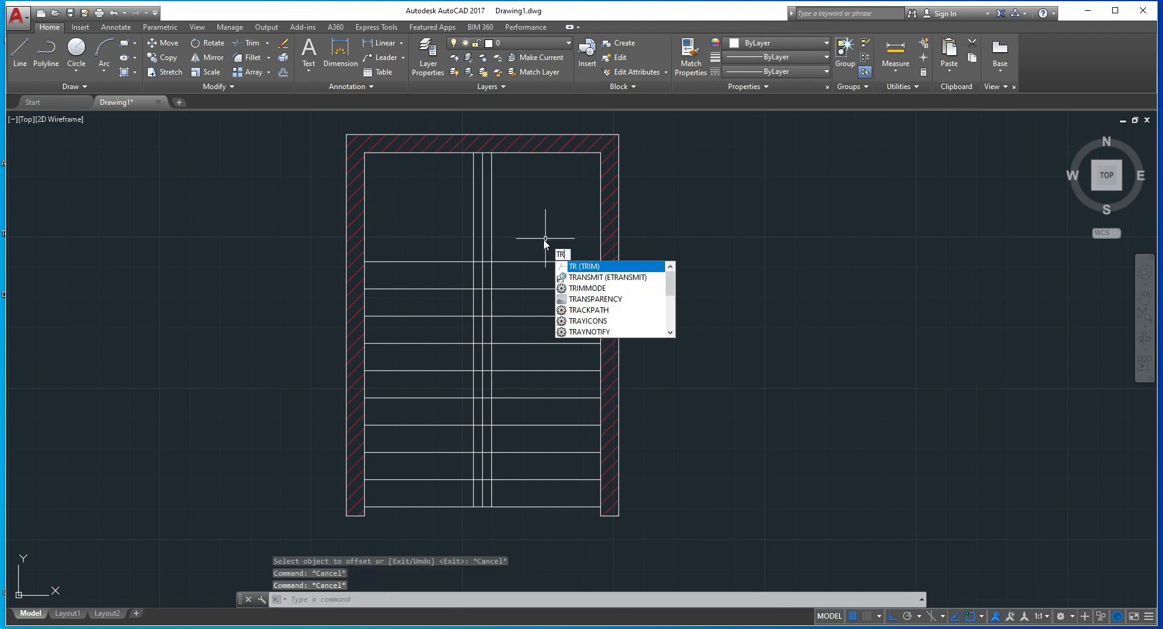
{"action": "key", "text": "Return"}
{"action": "key", "text": "Return"}
{"action": "left_click_drag", "start_coordinate": [540, 239], "coordinate": [517, 226]}
{"action": "left_click", "coordinate": [512, 223]}
{"action": "left_click", "coordinate": [448, 192]}
Trim the tread segments between the two offset lines, leaving the landing edge whole
{"action": "scroll", "coordinate": [493, 260], "scroll_direction": "up", "scroll_amount": 4}
{"action": "scroll", "coordinate": [453, 225], "scroll_direction": "down", "scroll_amount": 2}
{"action": "left_click", "coordinate": [454, 225]}
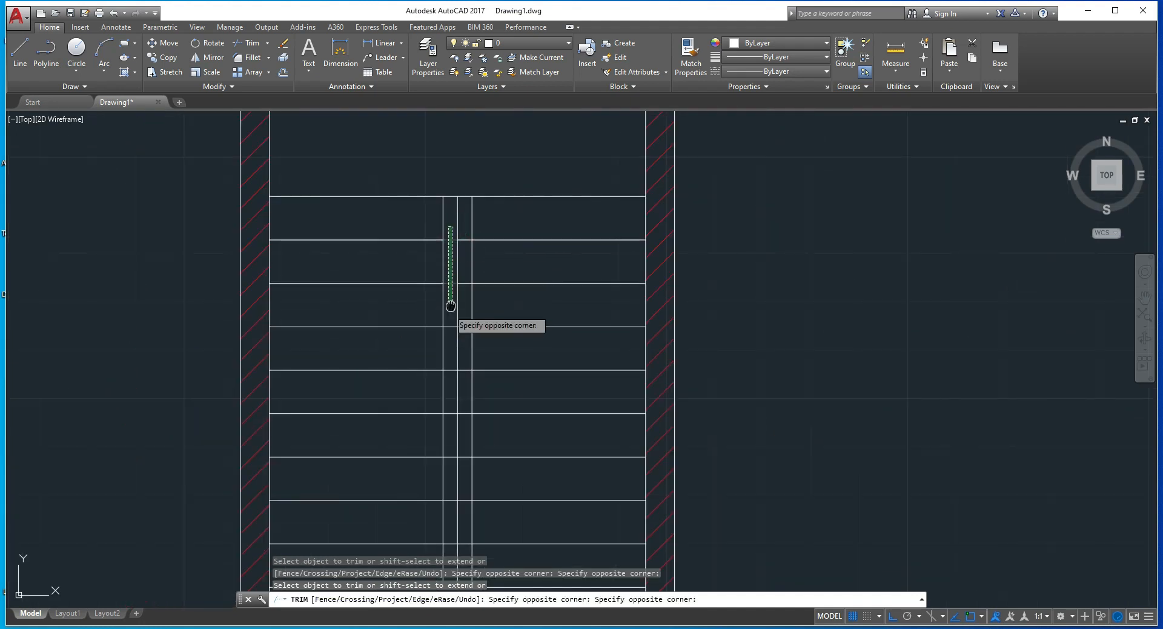
{"action": "scroll", "coordinate": [454, 324], "scroll_direction": "down", "scroll_amount": 2}
{"action": "left_click", "coordinate": [468, 416]}
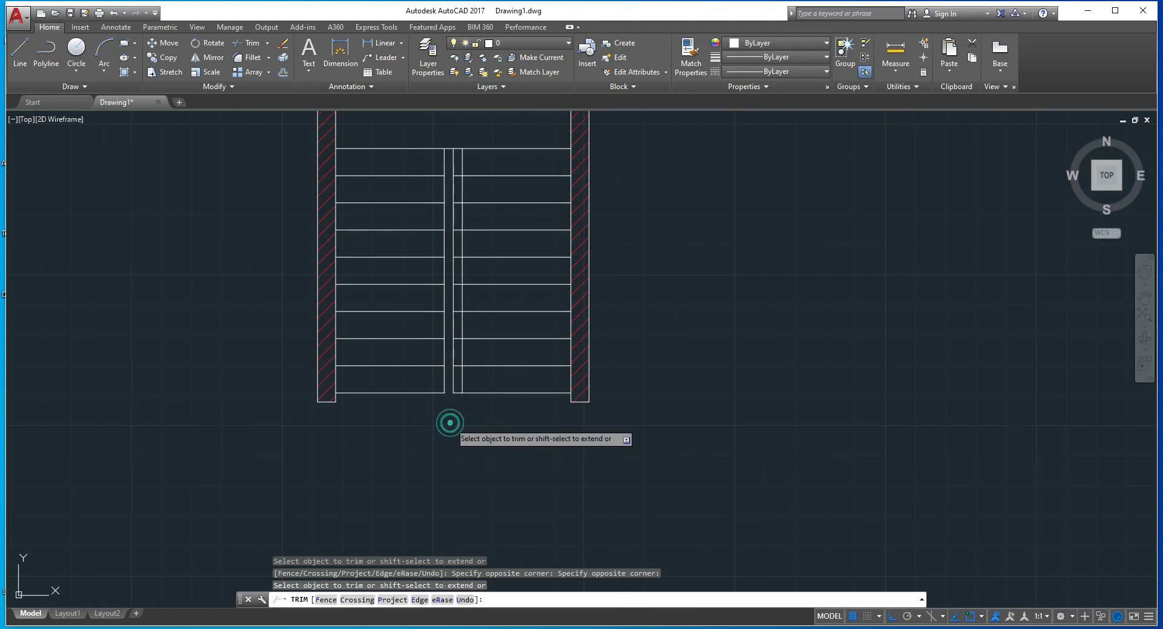
{"action": "left_click", "coordinate": [458, 167]}
{"action": "left_click", "coordinate": [458, 404]}
{"action": "left_click", "coordinate": [458, 404]}
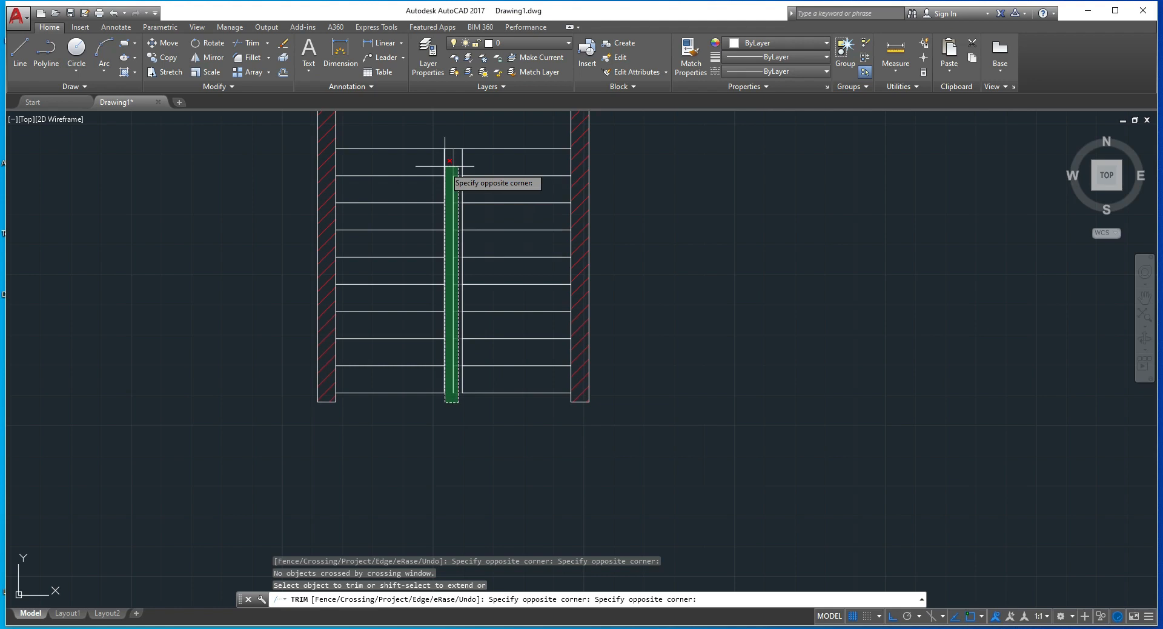
{"action": "key", "text": "Escape"}
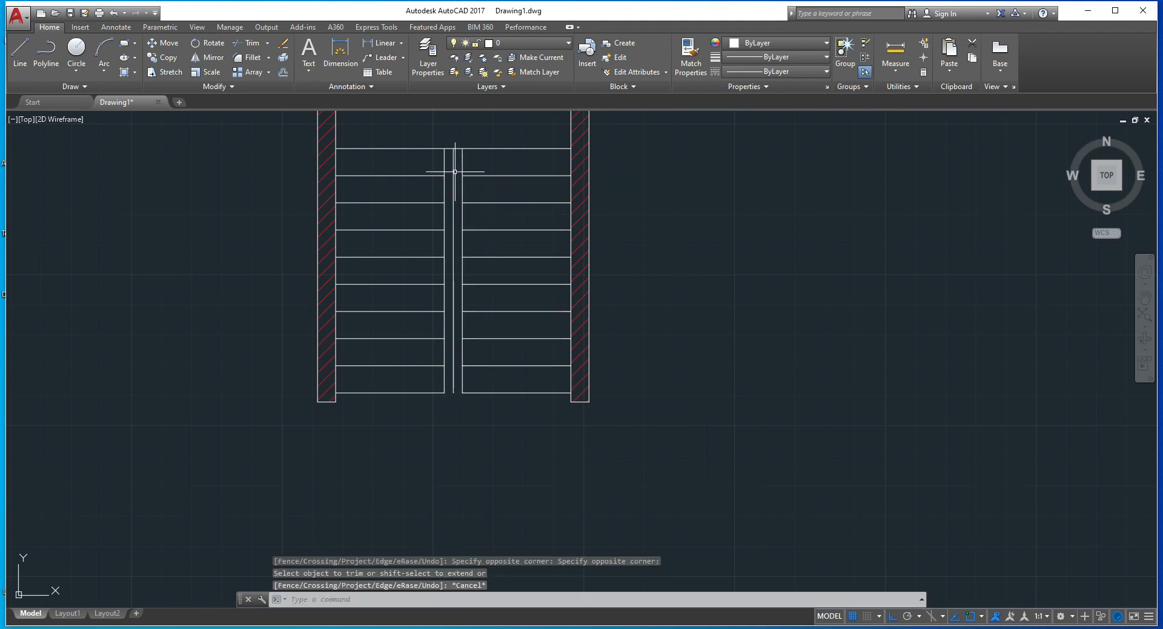
Delete the remaining centre line between the two flights
{"action": "left_click", "coordinate": [451, 170]}
{"action": "key", "text": "Delete"}
{"action": "mouse_move", "coordinate": [508, 231]}
{"action": "middle_mouse_down"}
{"action": "mouse_move", "coordinate": [587, 307]}
{"action": "mouse_move", "coordinate": [558, 330]}
{"action": "mouse_move", "coordinate": [587, 326]}
{"action": "middle_mouse_up"}
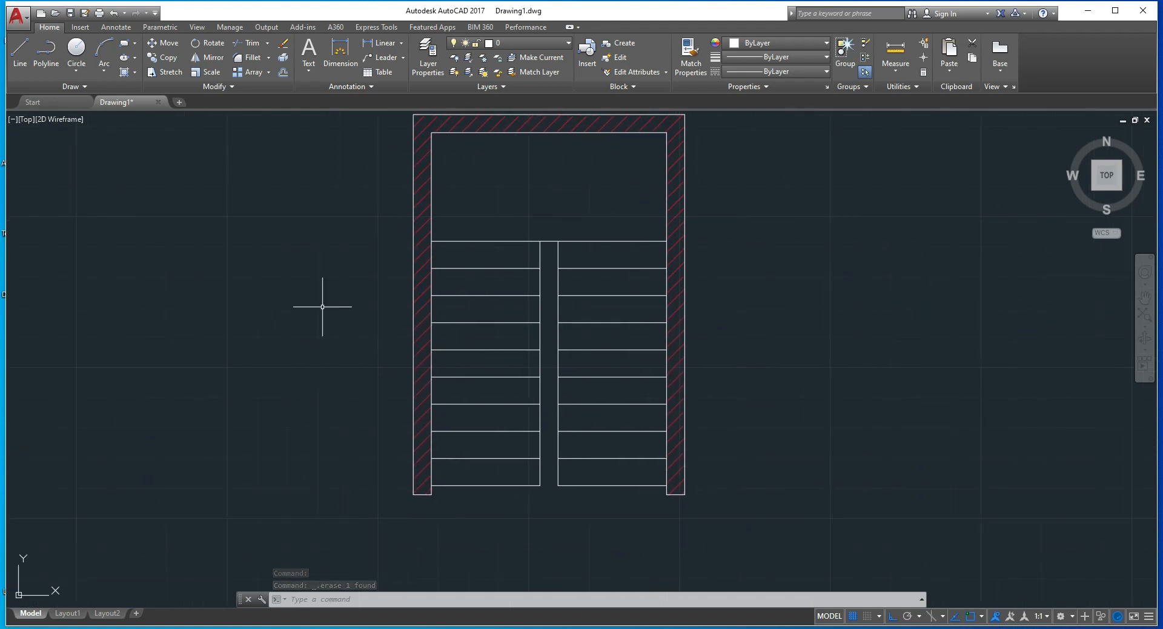
Create a new layer and set its color to index 210
{"action": "left_click", "coordinate": [480, 506]}
{"action": "left_click", "coordinate": [488, 187]}
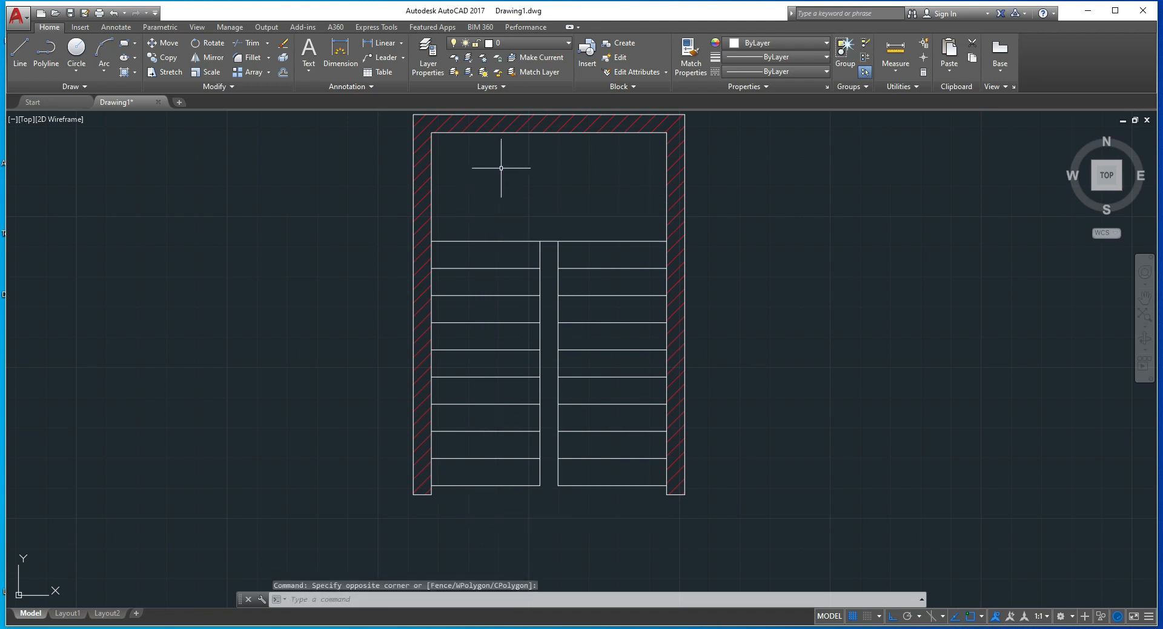
{"action": "left_click", "coordinate": [424, 57]}
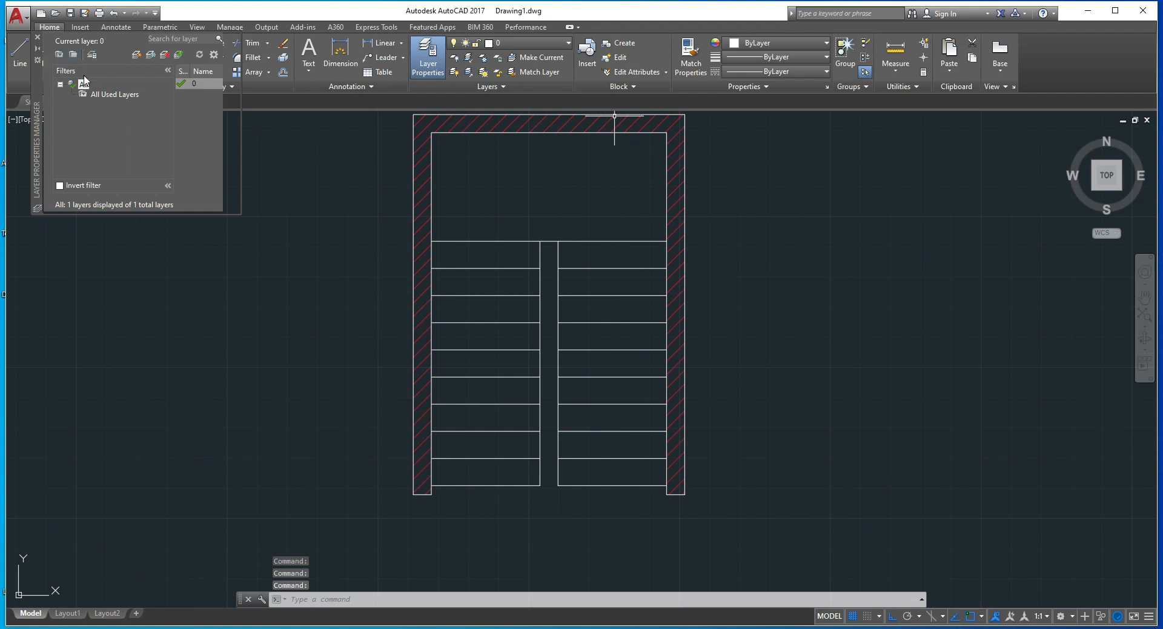
{"action": "left_click", "coordinate": [140, 56]}
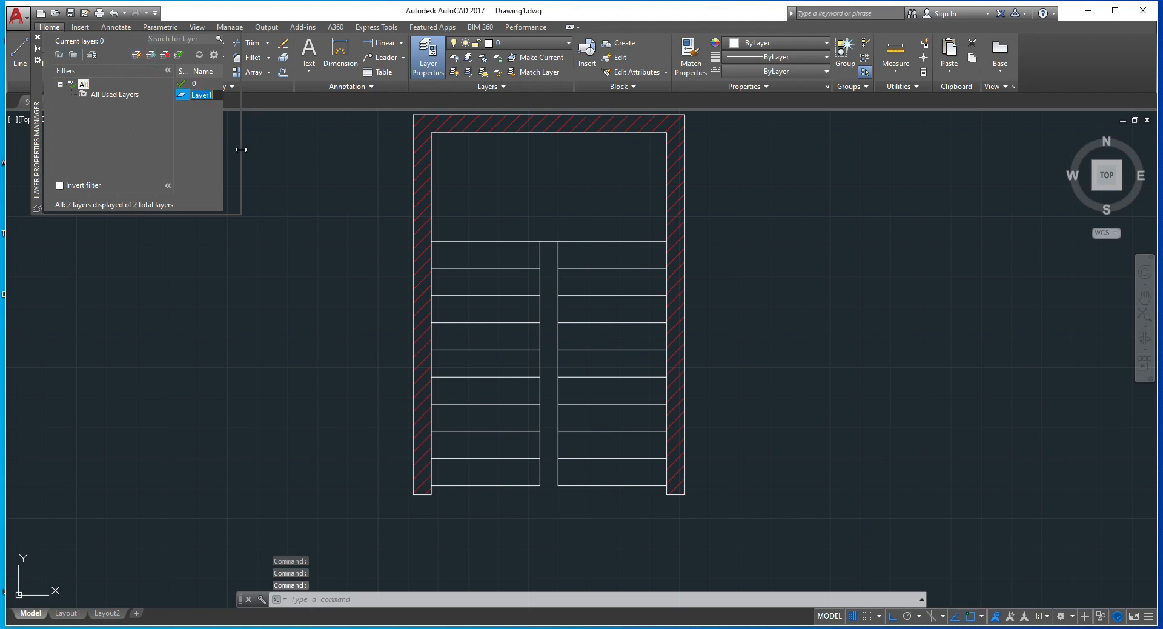
{"action": "left_click_drag", "start_coordinate": [241, 148], "coordinate": [470, 167]}
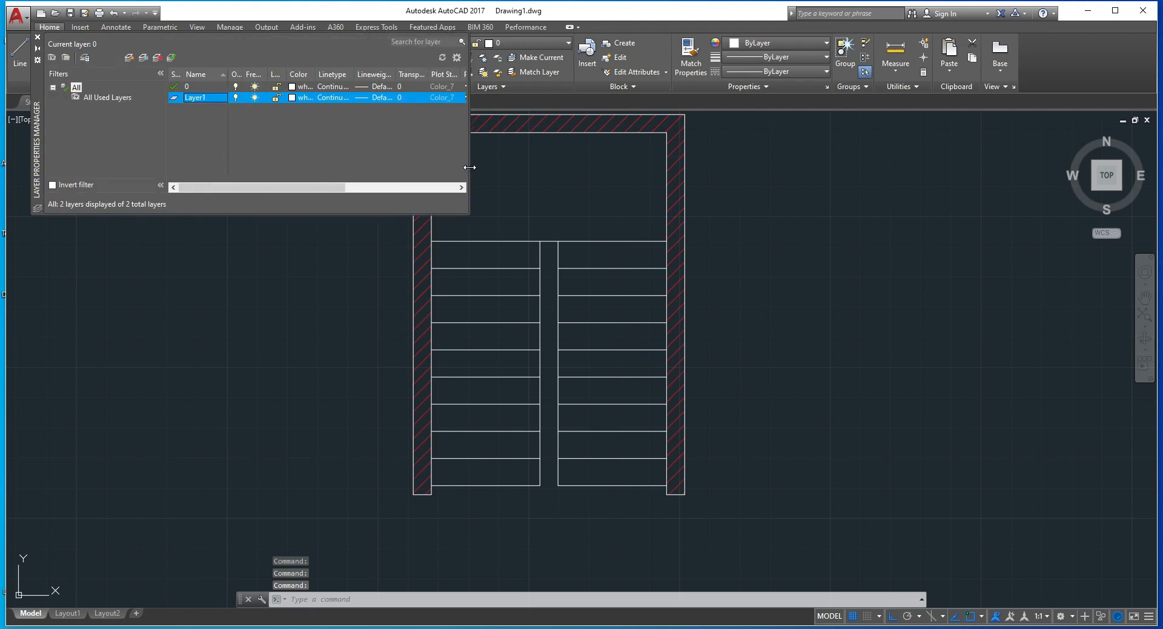
{"action": "left_click", "coordinate": [291, 97]}
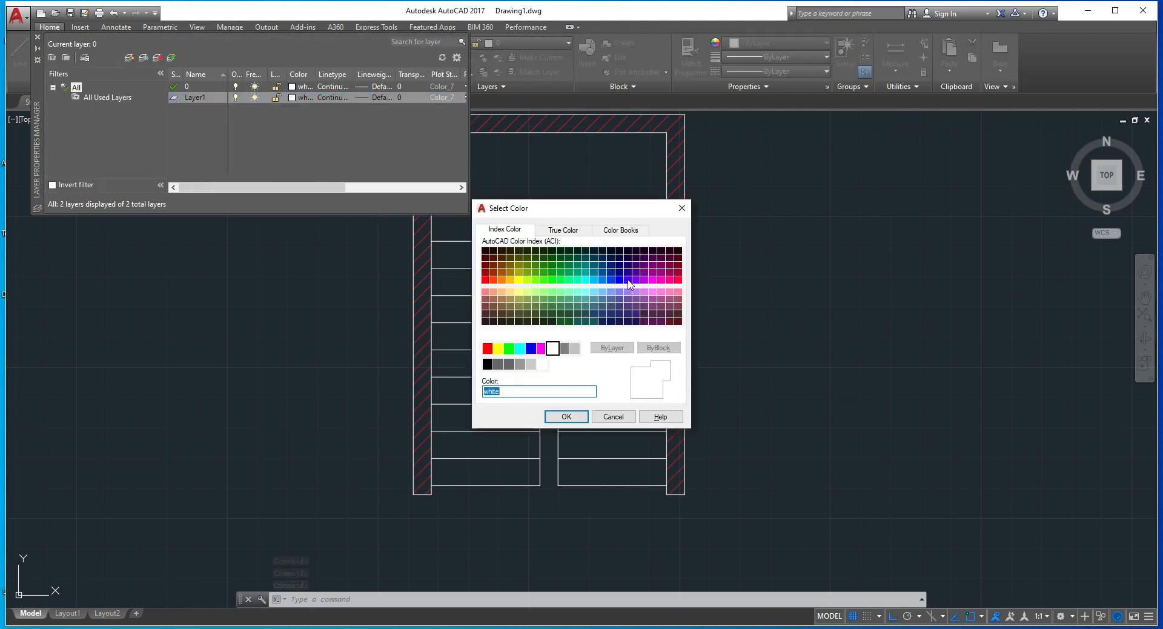
{"action": "left_click", "coordinate": [654, 281]}
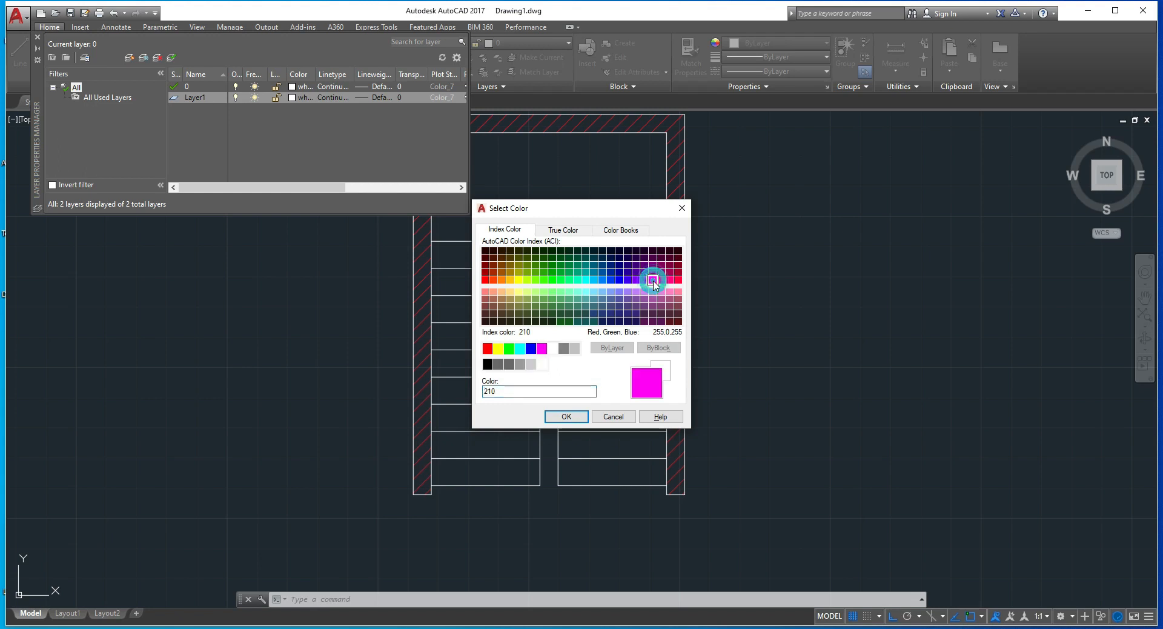
{"action": "left_click", "coordinate": [565, 417]}
{"action": "left_click", "coordinate": [37, 38]}
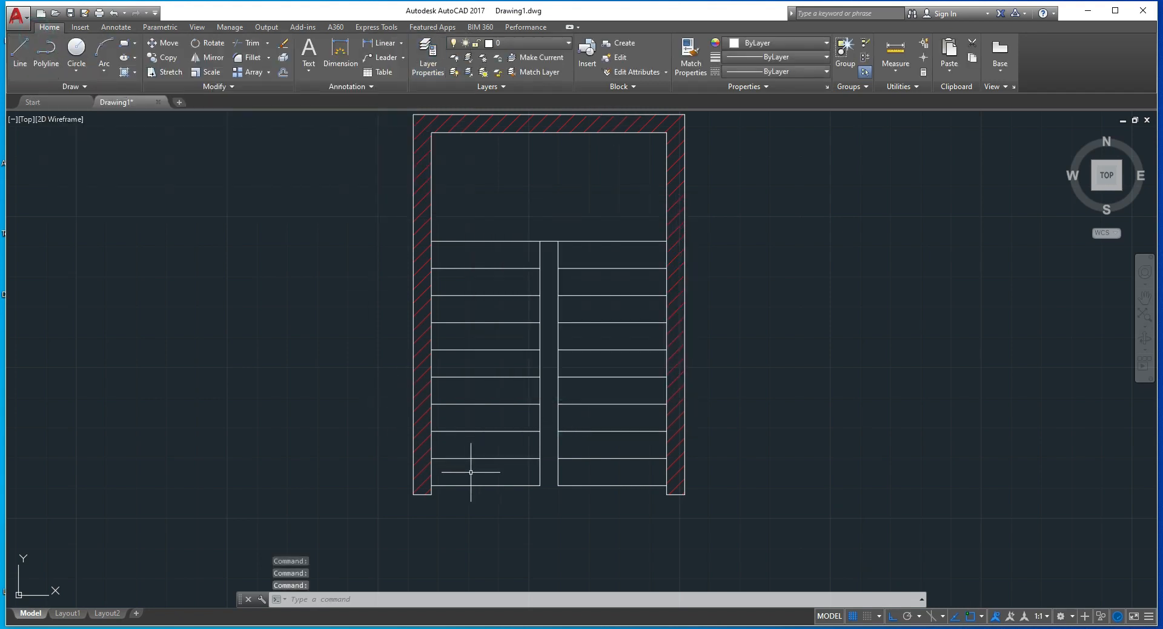
Change the color of Layer1 to green, index 100
{"action": "left_click", "coordinate": [427, 58]}
{"action": "left_click", "coordinate": [293, 97]}
{"action": "left_click", "coordinate": [293, 97]}
{"action": "left_click", "coordinate": [560, 279]}
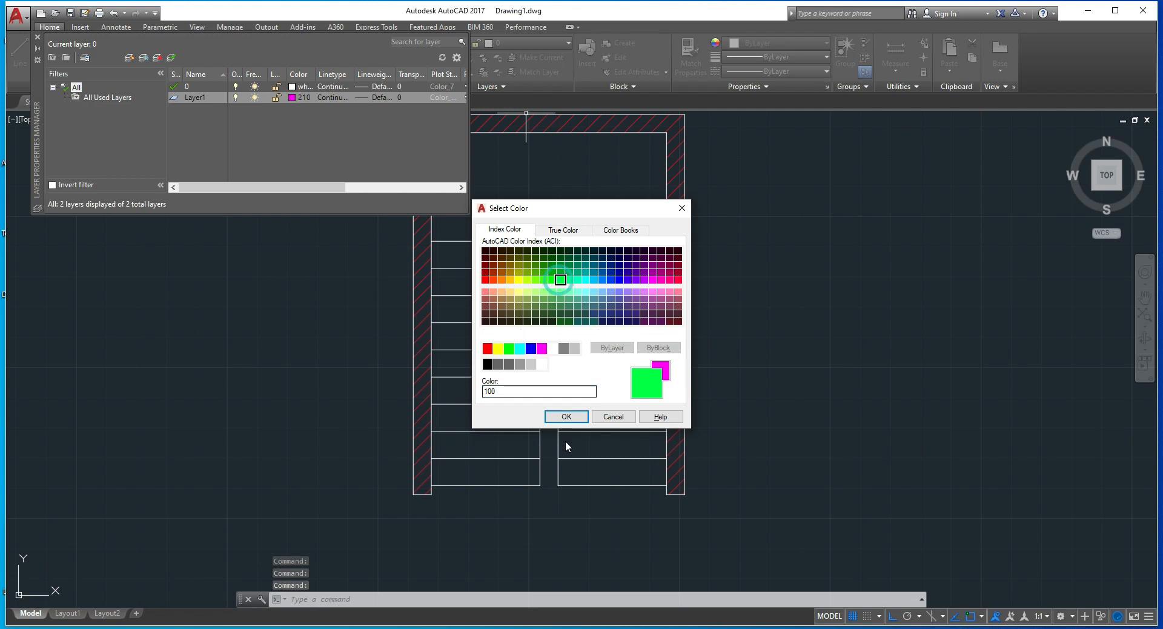
{"action": "left_click", "coordinate": [567, 420]}
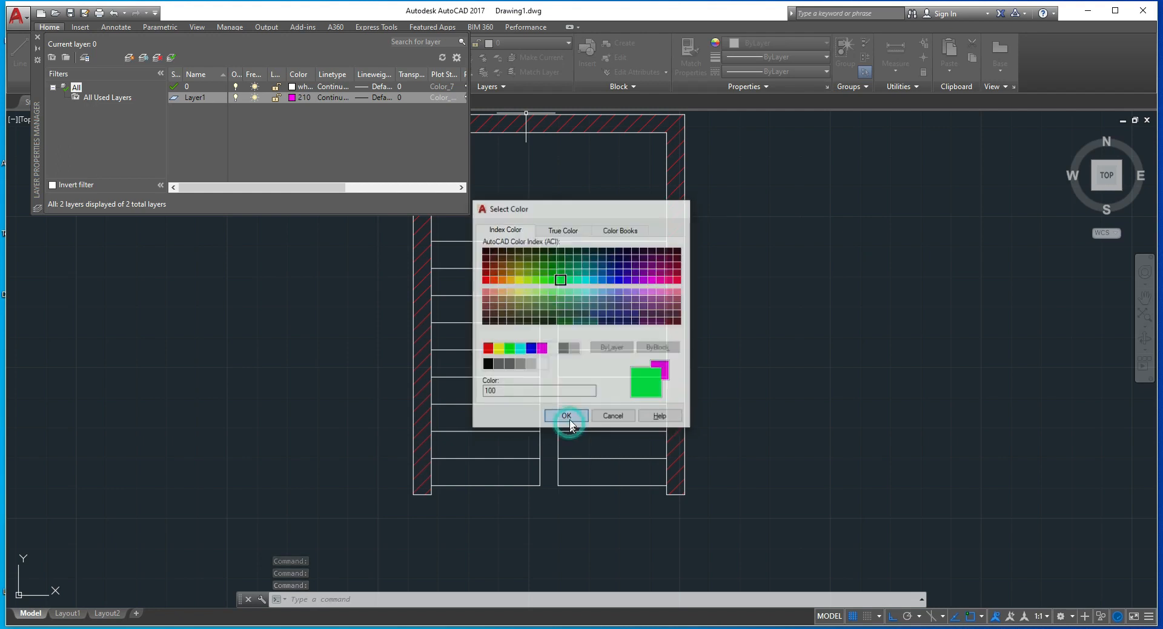
{"action": "left_click", "coordinate": [38, 37]}
Move the landing edge and all tread lines of both flights onto Layer1
{"action": "left_click", "coordinate": [515, 508]}
{"action": "left_click", "coordinate": [452, 190]}
{"action": "left_click", "coordinate": [612, 506]}
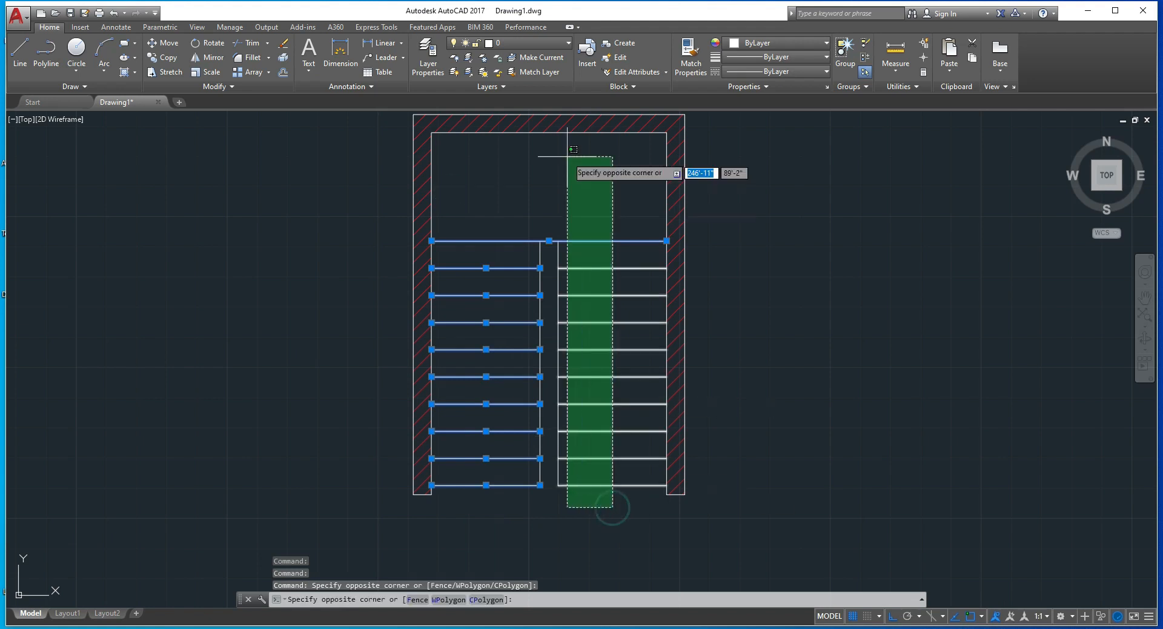
{"action": "left_click", "coordinate": [567, 156]}
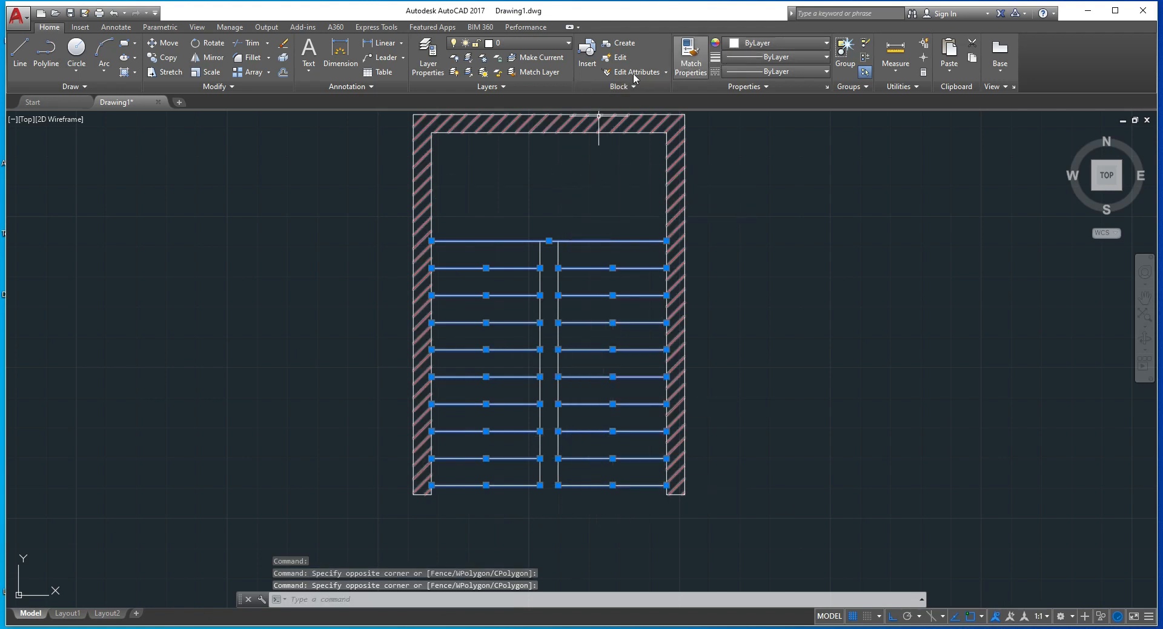
{"action": "left_click", "coordinate": [519, 43]}
{"action": "left_click", "coordinate": [510, 72]}
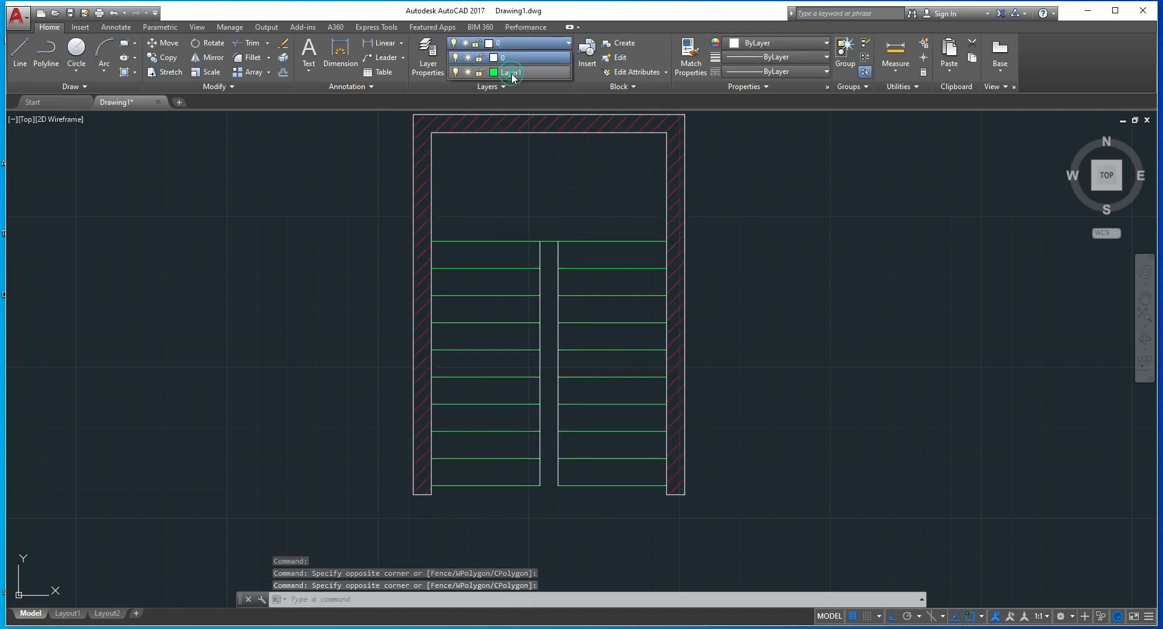
{"action": "key", "text": "Escape"}
{"action": "key", "text": "Escape"}
Draw a U-shaped walking line from the lowest left tread's midpoint up across the landing and down the right flight to just above its lowest tread
{"action": "mouse_move", "coordinate": [670, 384]}
{"action": "middle_mouse_down"}
{"action": "mouse_move", "coordinate": [645, 425]}
{"action": "mouse_move", "coordinate": [601, 406]}
{"action": "middle_mouse_up"}
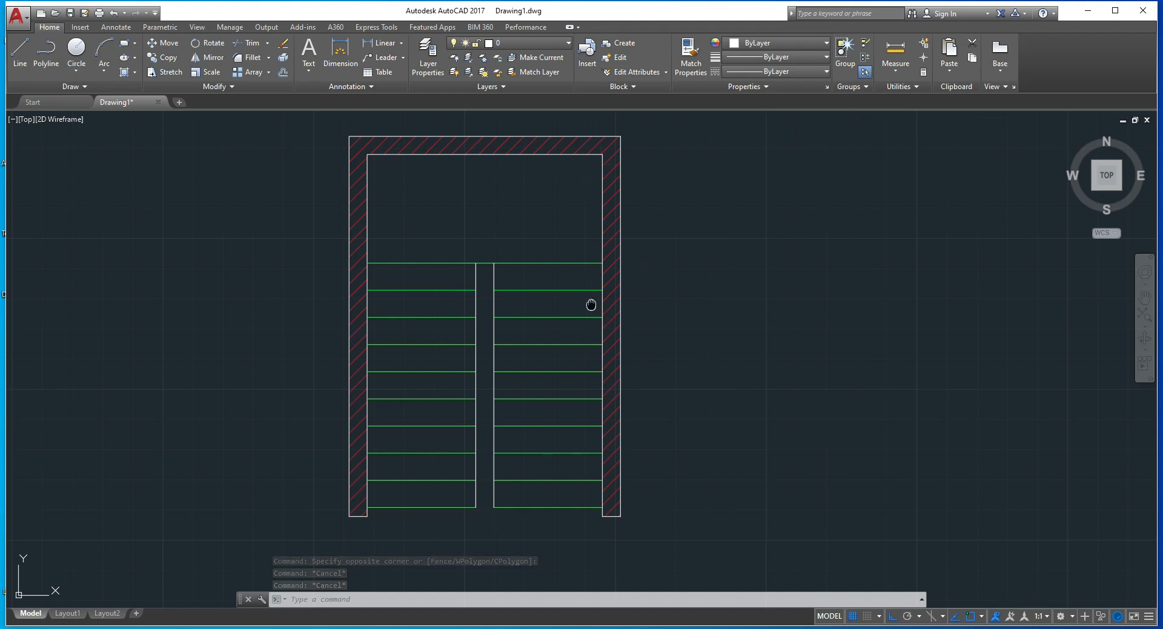
{"action": "middle_click_drag", "start_coordinate": [592, 304], "coordinate": [602, 287]}
{"action": "middle_click_drag", "start_coordinate": [468, 322], "coordinate": [494, 295]}
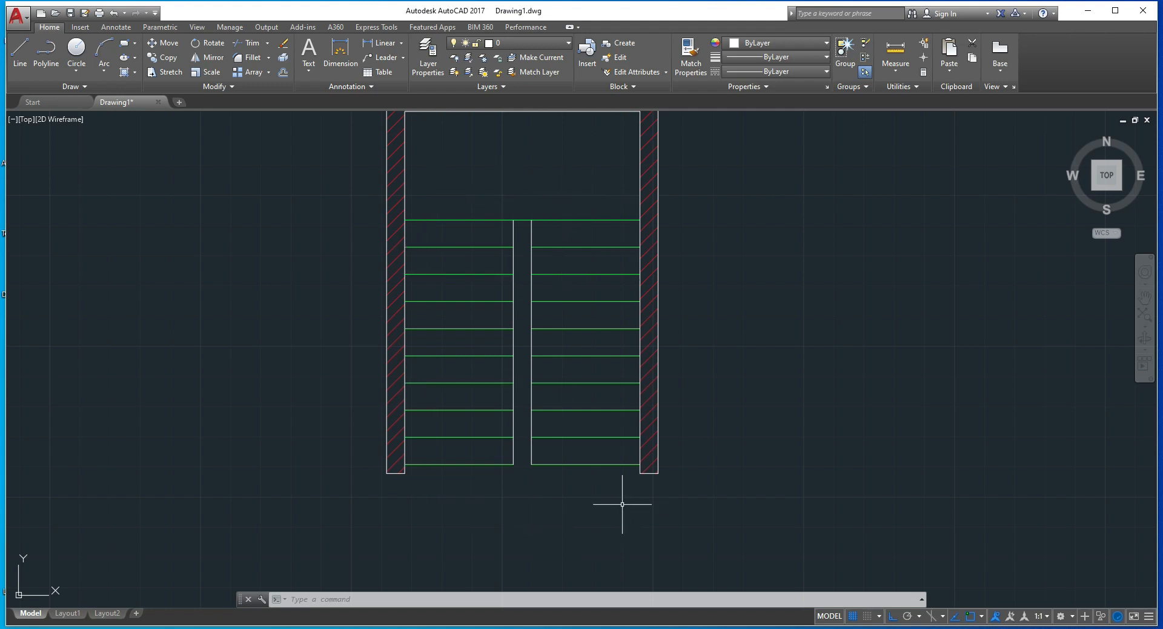
{"action": "left_click", "coordinate": [20, 52]}
{"action": "left_click", "coordinate": [458, 464]}
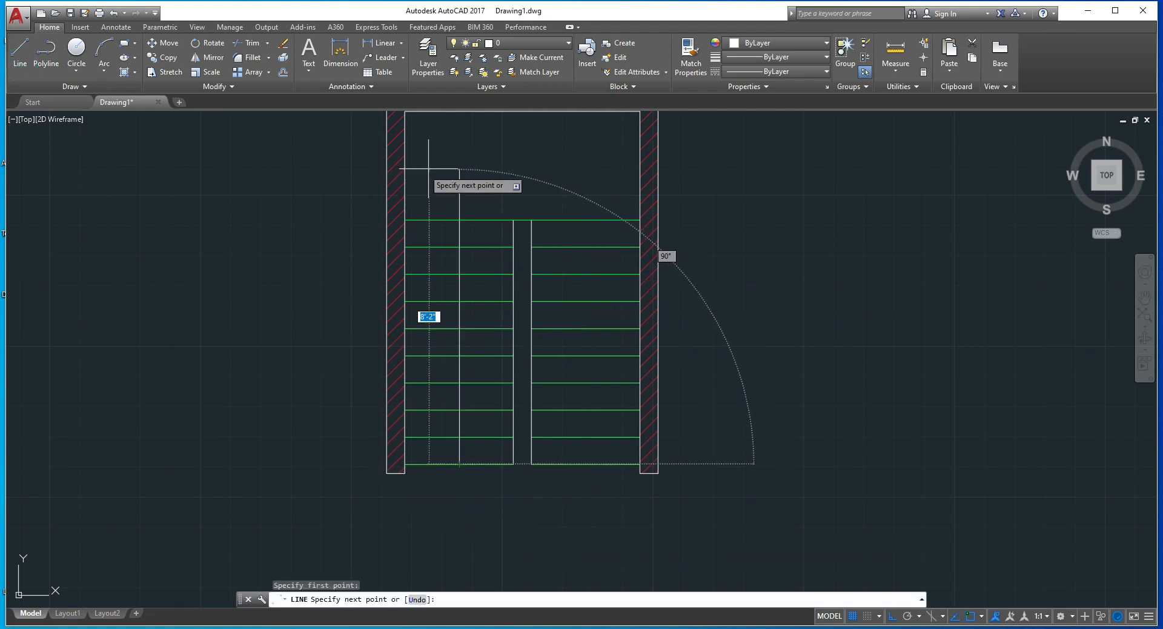
{"action": "left_click", "coordinate": [460, 169]}
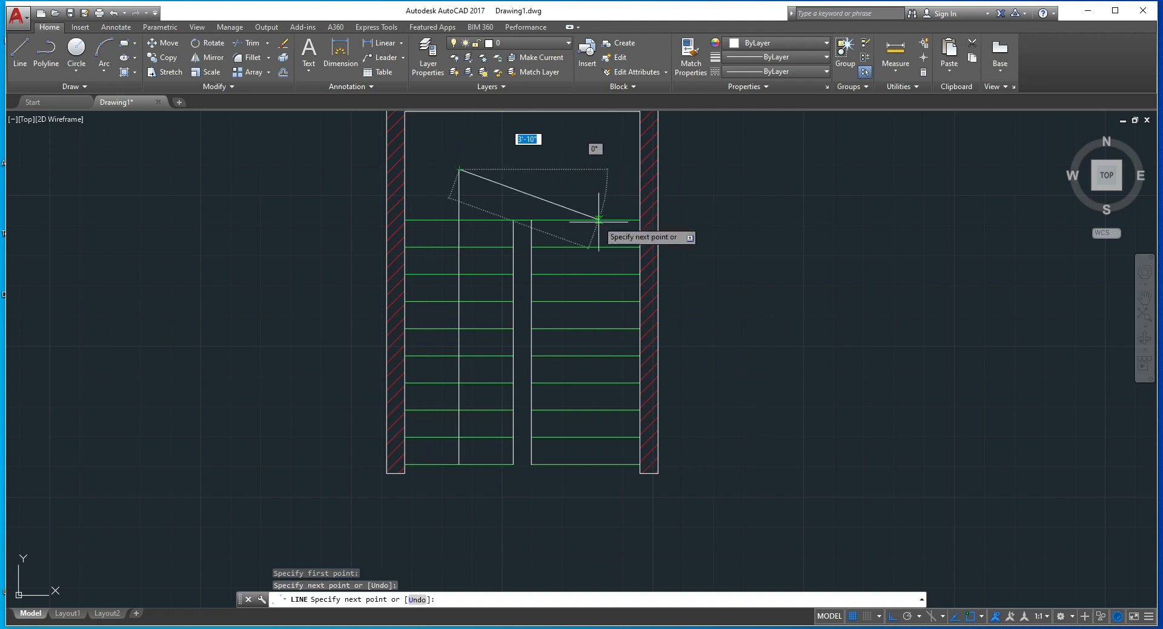
{"action": "left_click", "coordinate": [587, 170]}
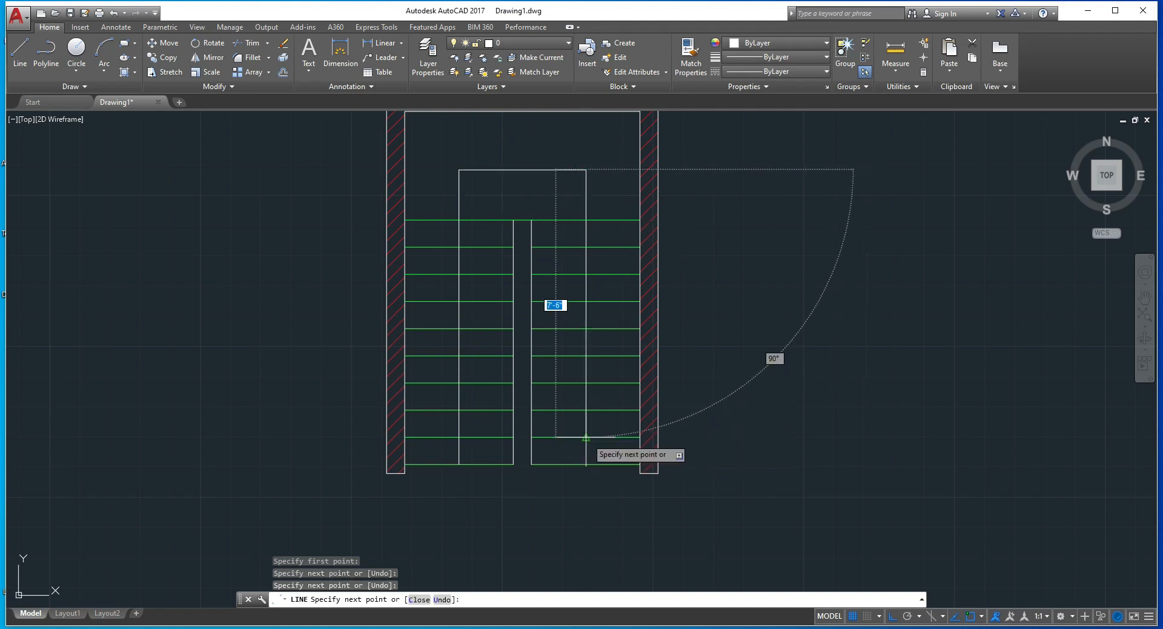
{"action": "left_click", "coordinate": [586, 449]}
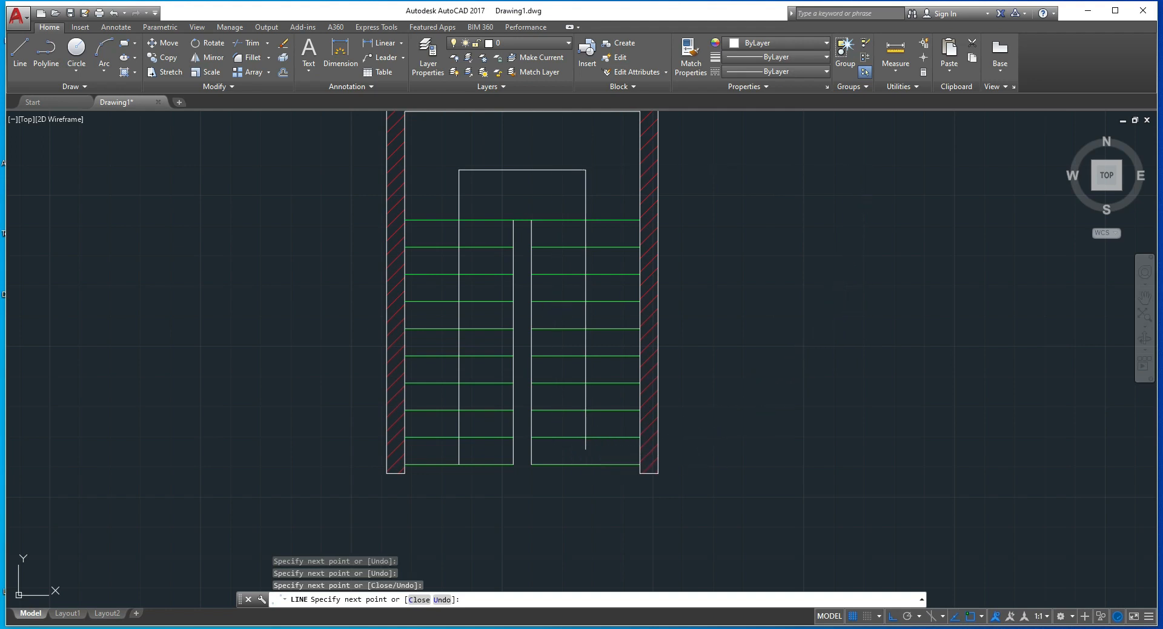
Draw an upward triangular arrowhead with a 1'-0" base, its apex at the walking line's start on the left flight's lowest tread
{"action": "key", "text": "Return"}
{"action": "key", "text": "Return"}
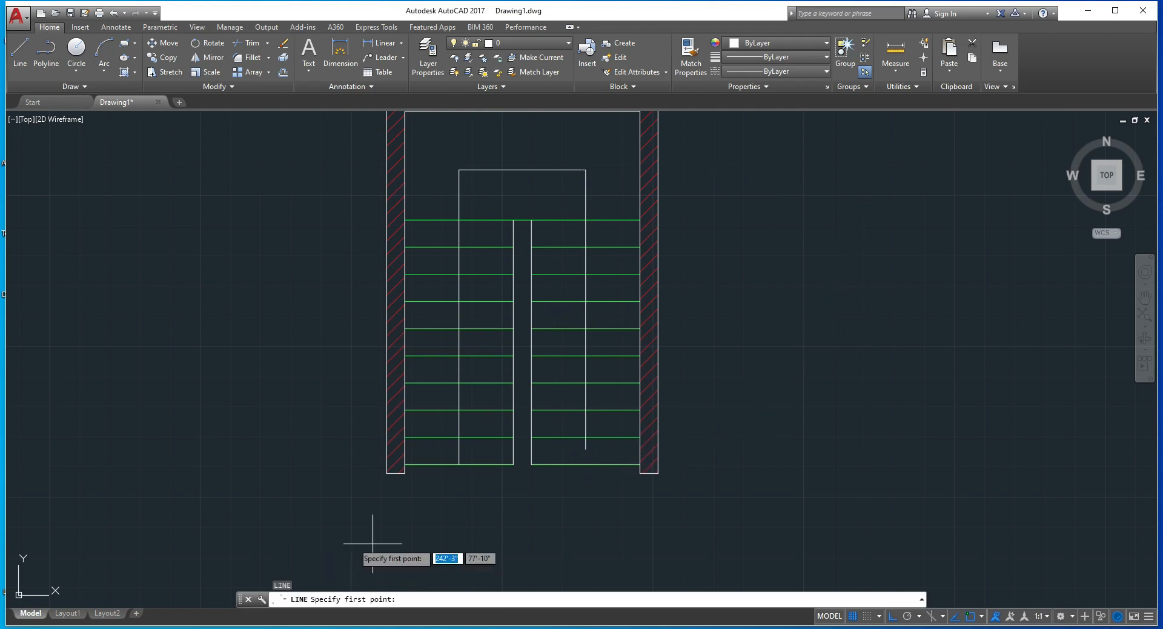
{"action": "left_click", "coordinate": [459, 464]}
{"action": "key", "text": "F8"}
{"action": "scroll", "coordinate": [436, 482], "scroll_direction": "up", "scroll_amount": 2}
{"action": "left_click", "coordinate": [440, 489]}
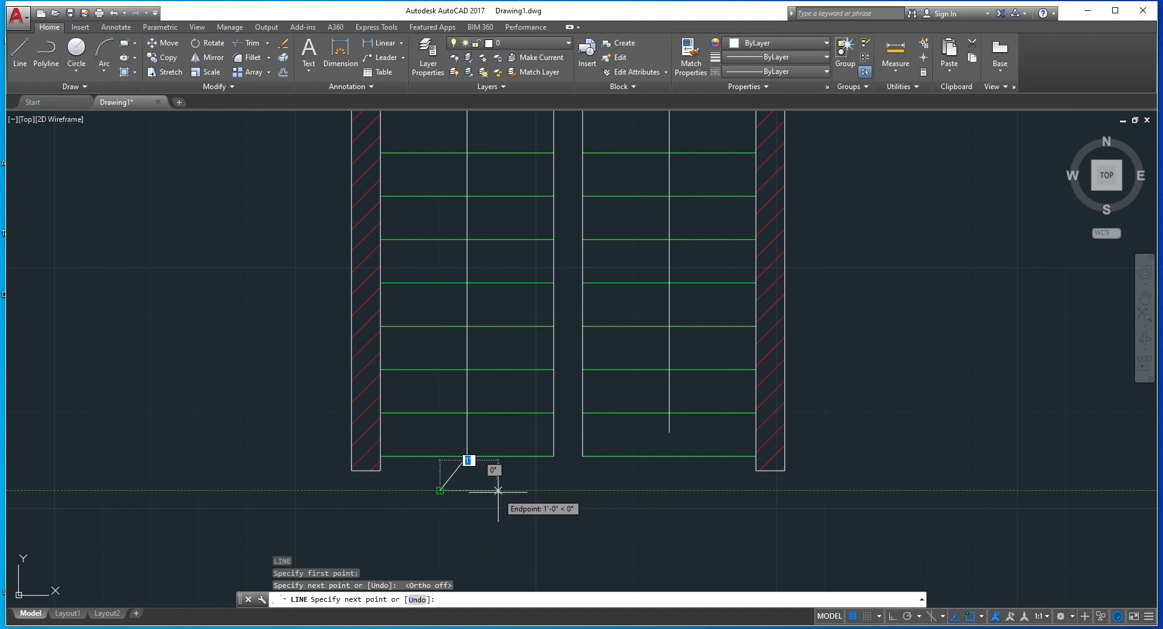
{"action": "left_click", "coordinate": [498, 490]}
{"action": "left_click", "coordinate": [467, 457]}
{"action": "key", "text": "Escape"}
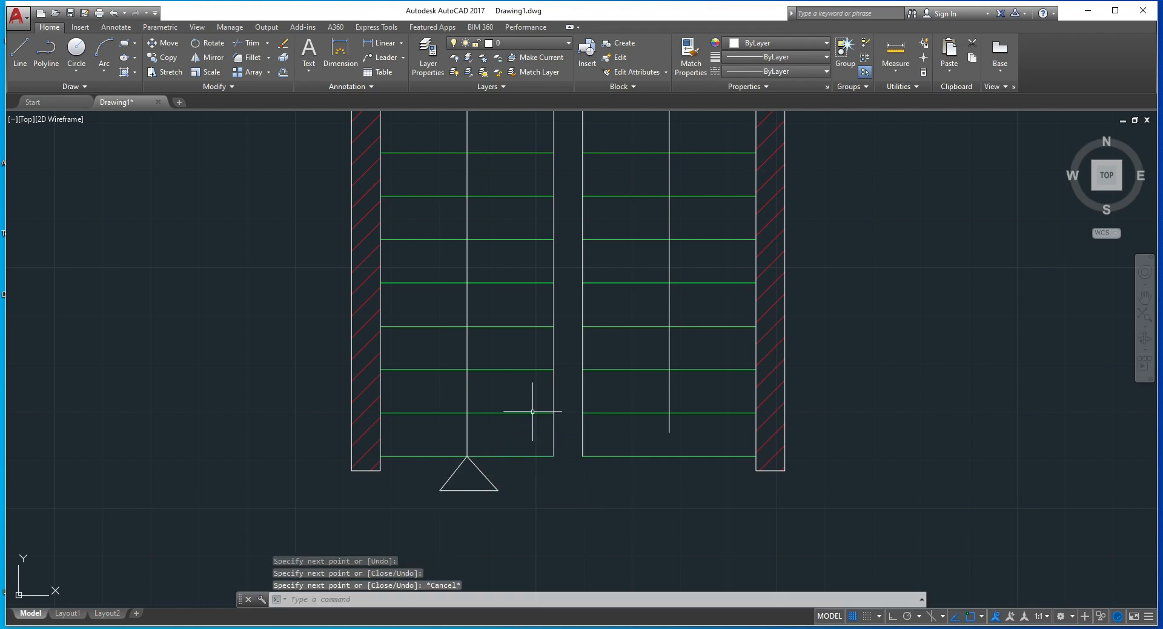
Draw a downward triangular arrowhead at the right end of the walking line, its tip on the right flight's lowest tread
{"action": "key", "text": "Return"}
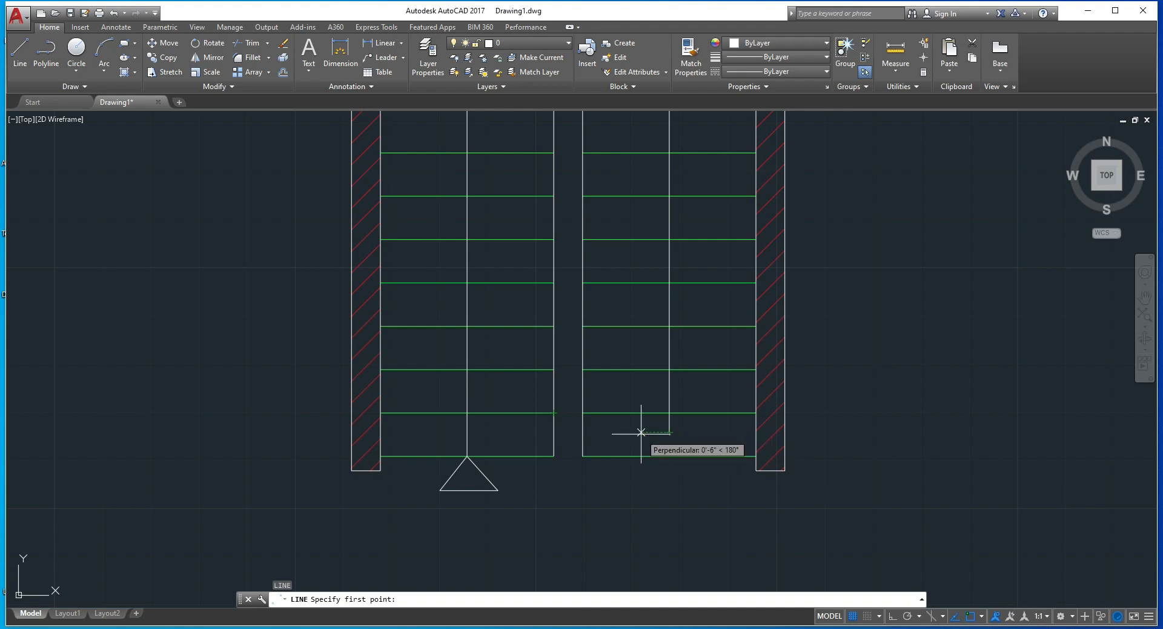
{"action": "left_click", "coordinate": [644, 432]}
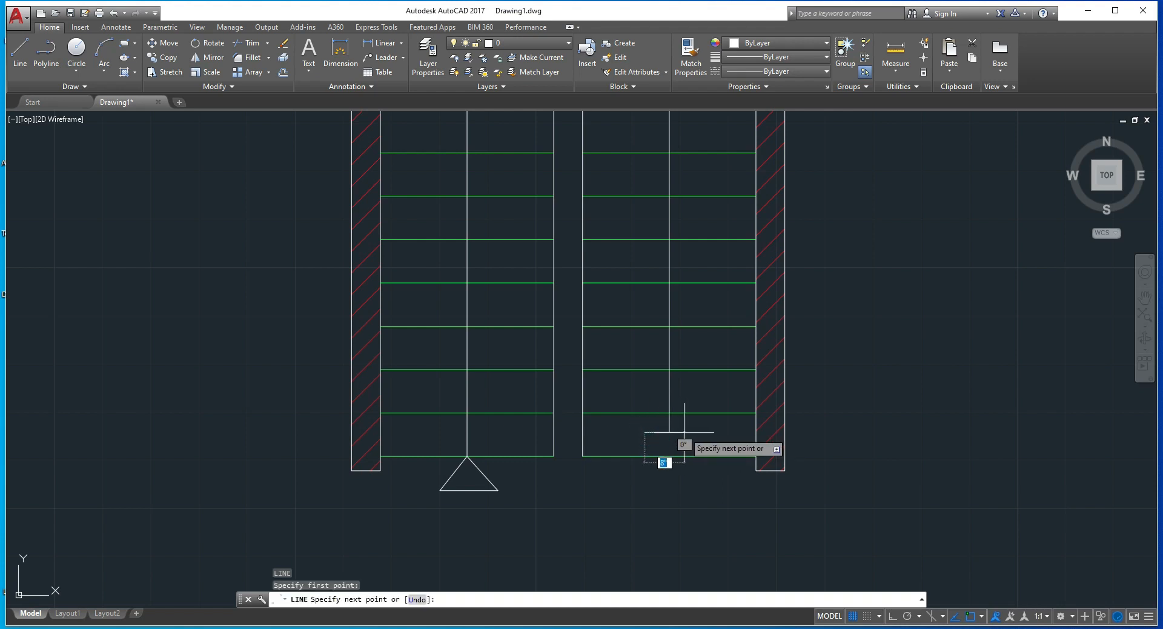
{"action": "left_click", "coordinate": [693, 432]}
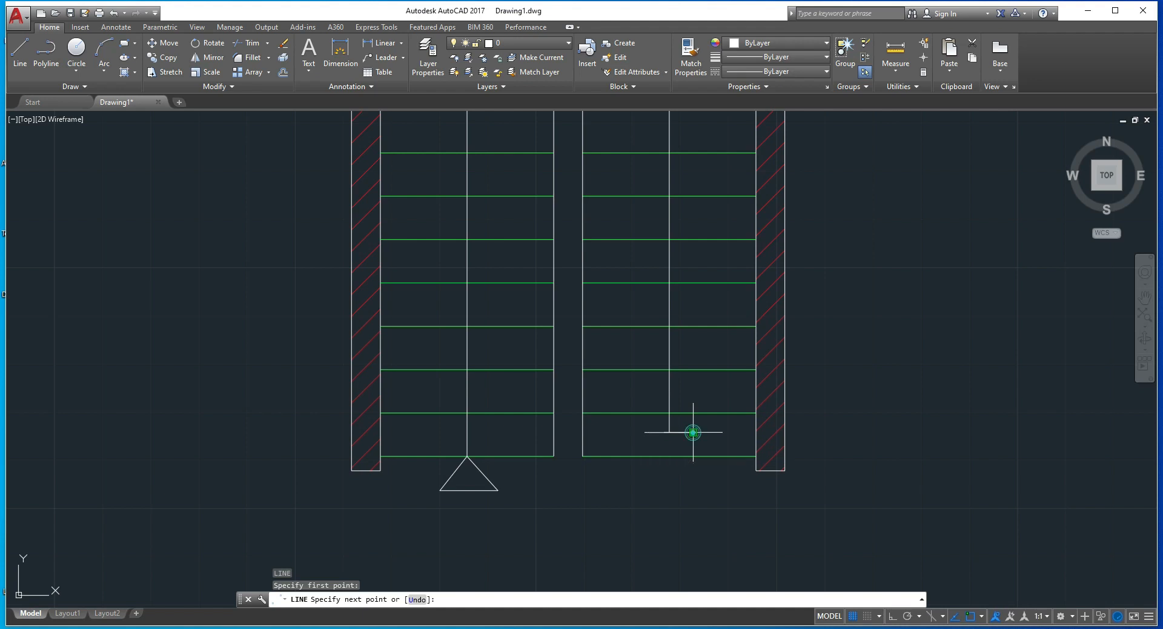
{"action": "left_click", "coordinate": [668, 455]}
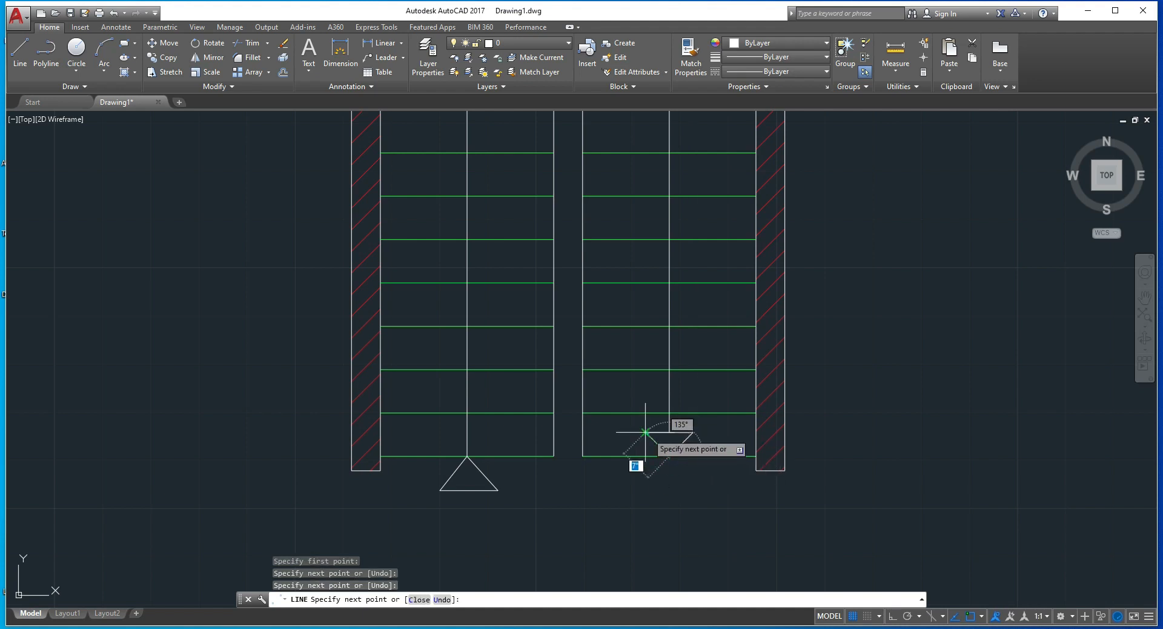
{"action": "left_click", "coordinate": [645, 432]}
{"action": "key", "text": "Escape"}
{"action": "middle_click_drag", "start_coordinate": [691, 393], "coordinate": [679, 389]}
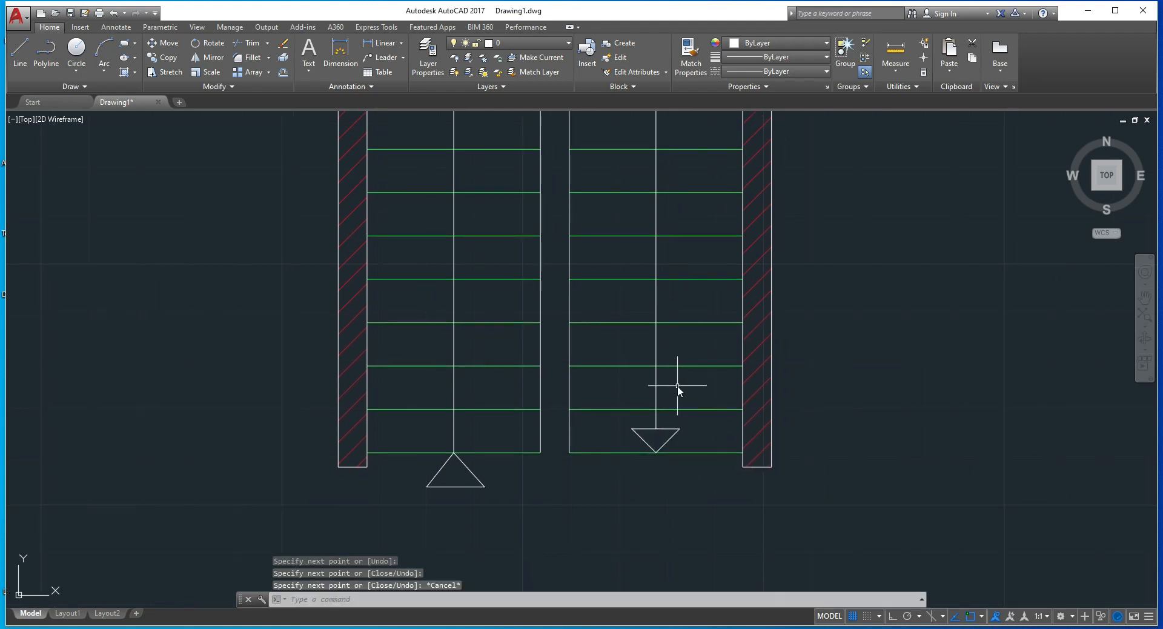
Fill both walking-line arrowheads with a SOLID red hatch
{"action": "type", "text": "hatch"}
{"action": "key", "text": "Return"}
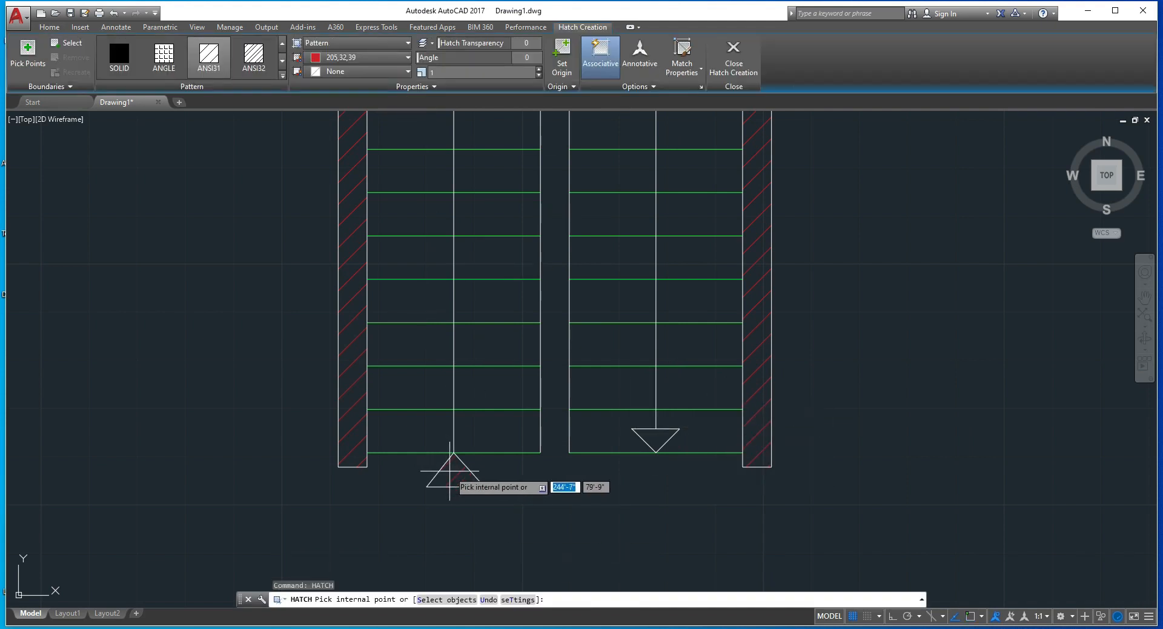
{"action": "left_click", "coordinate": [124, 55]}
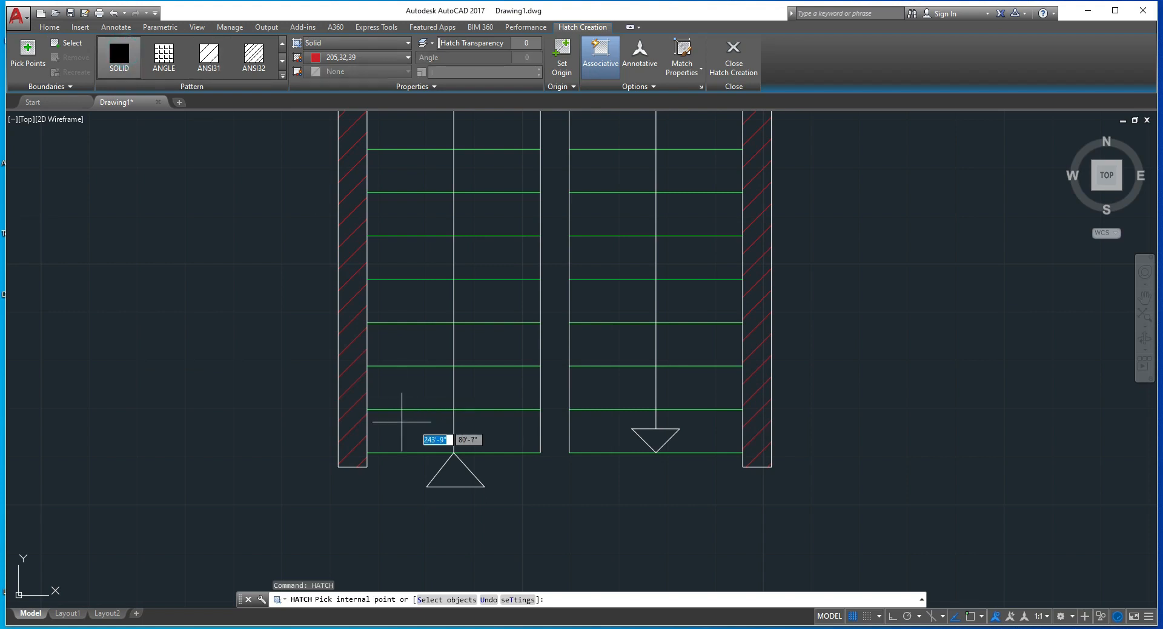
{"action": "left_click", "coordinate": [456, 474]}
{"action": "left_click", "coordinate": [662, 444]}
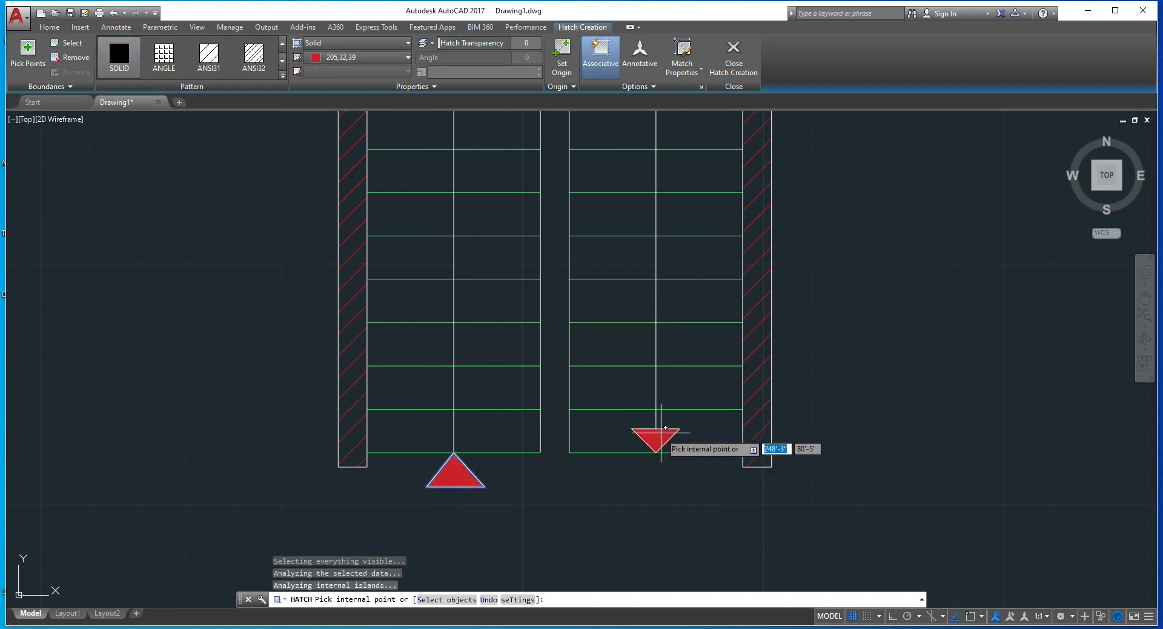
{"action": "scroll", "coordinate": [655, 437], "scroll_direction": "down", "scroll_amount": 2}
{"action": "key", "text": "Escape"}
{"action": "key", "text": "Escape"}
{"action": "key", "text": "Escape"}
{"action": "middle_click_drag", "start_coordinate": [675, 230], "coordinate": [645, 273]}
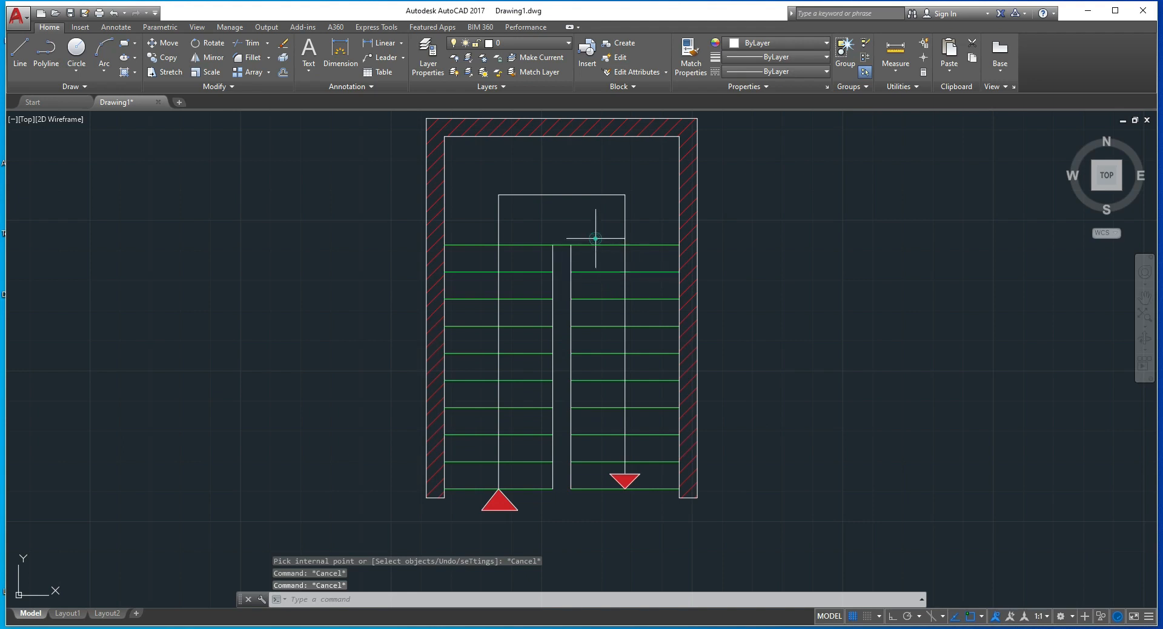
{"action": "left_click", "coordinate": [599, 240]}
{"action": "left_click", "coordinate": [586, 538]}
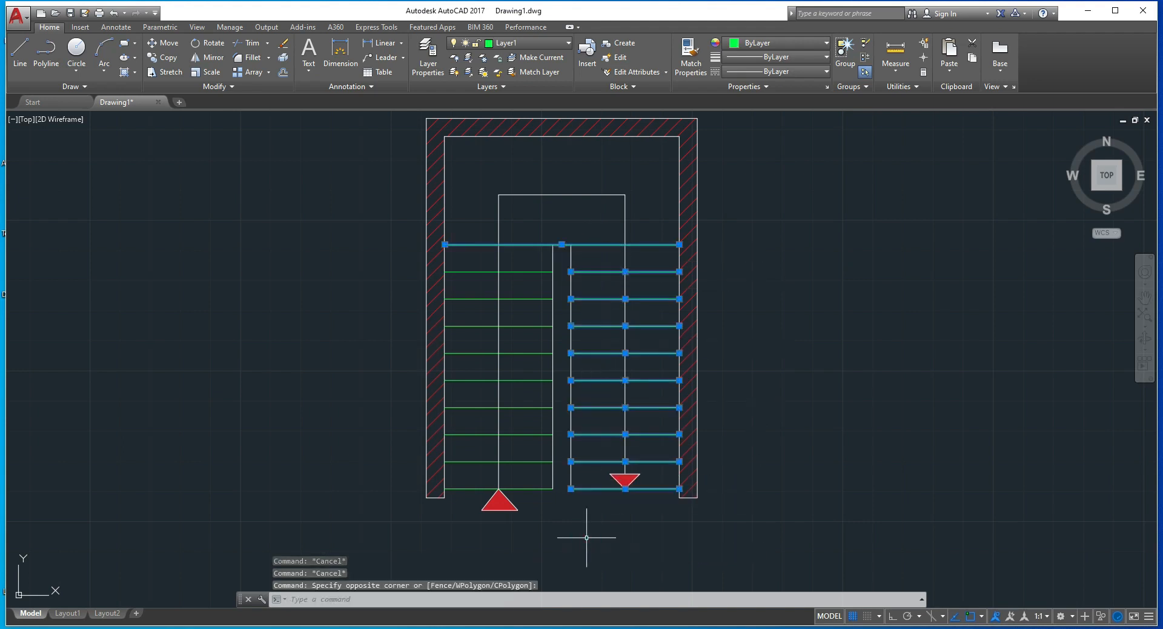
{"action": "left_click", "coordinate": [792, 57]}
{"action": "left_click", "coordinate": [793, 59]}
{"action": "left_click", "coordinate": [795, 72]}
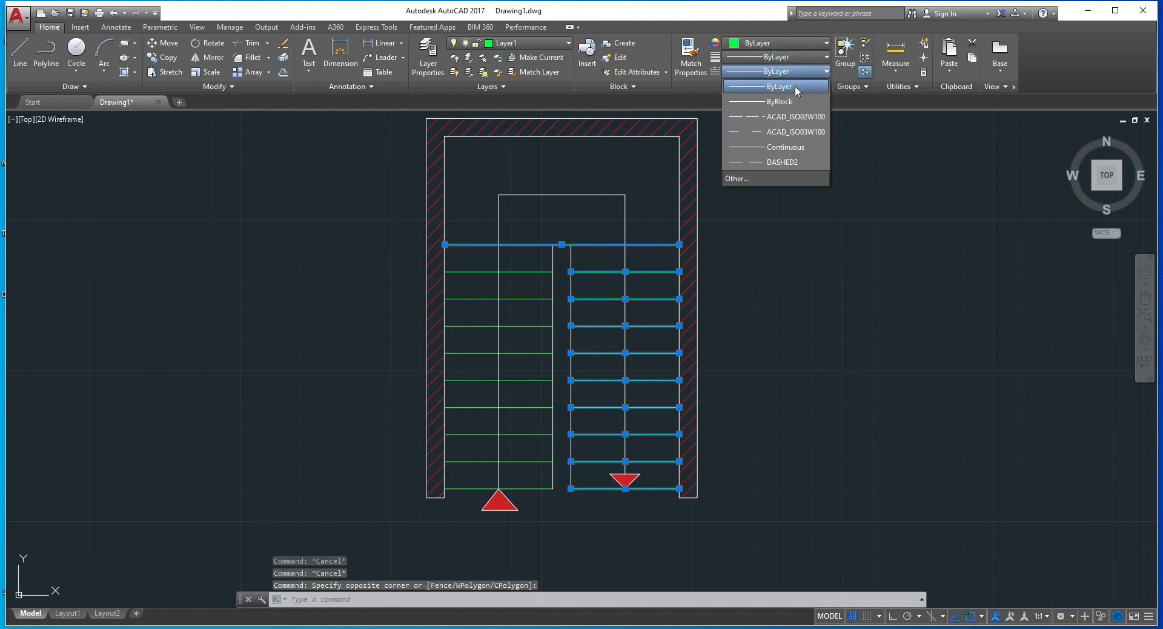
{"action": "left_click", "coordinate": [775, 175]}
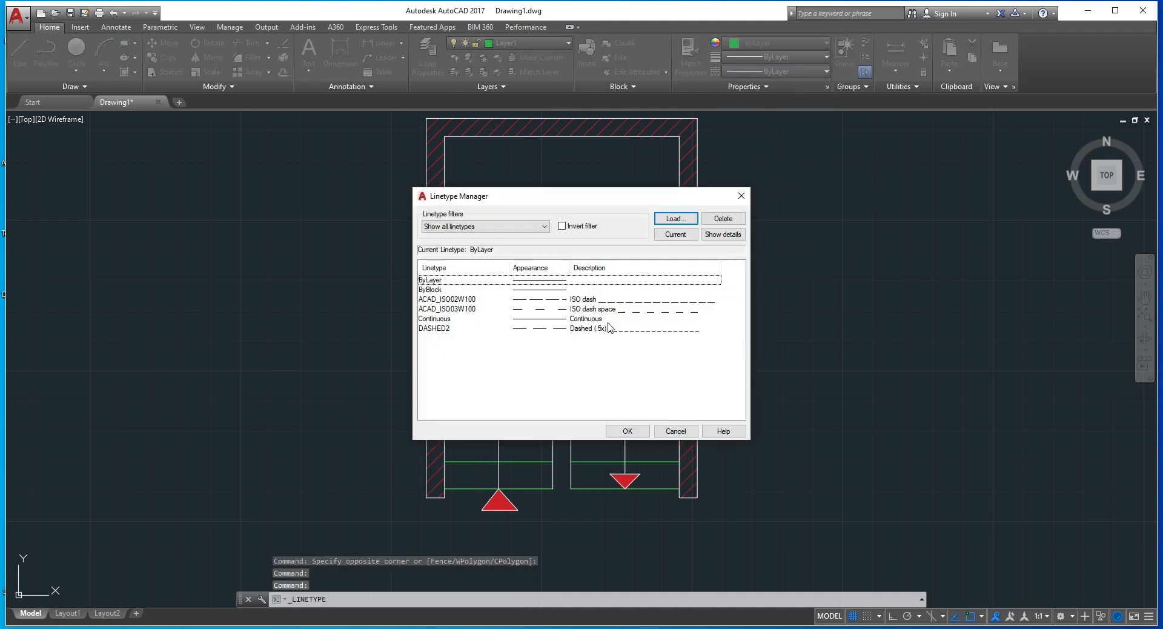
{"action": "left_click", "coordinate": [640, 431]}
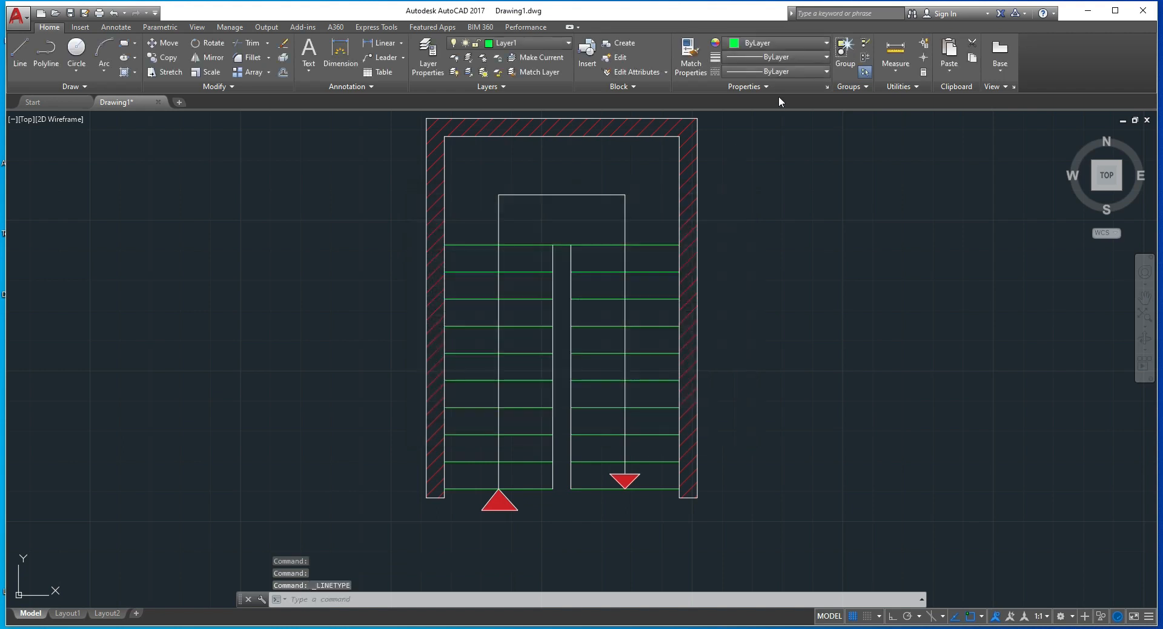
Load the DASHED linetype into the drawing
{"action": "left_click", "coordinate": [603, 500]}
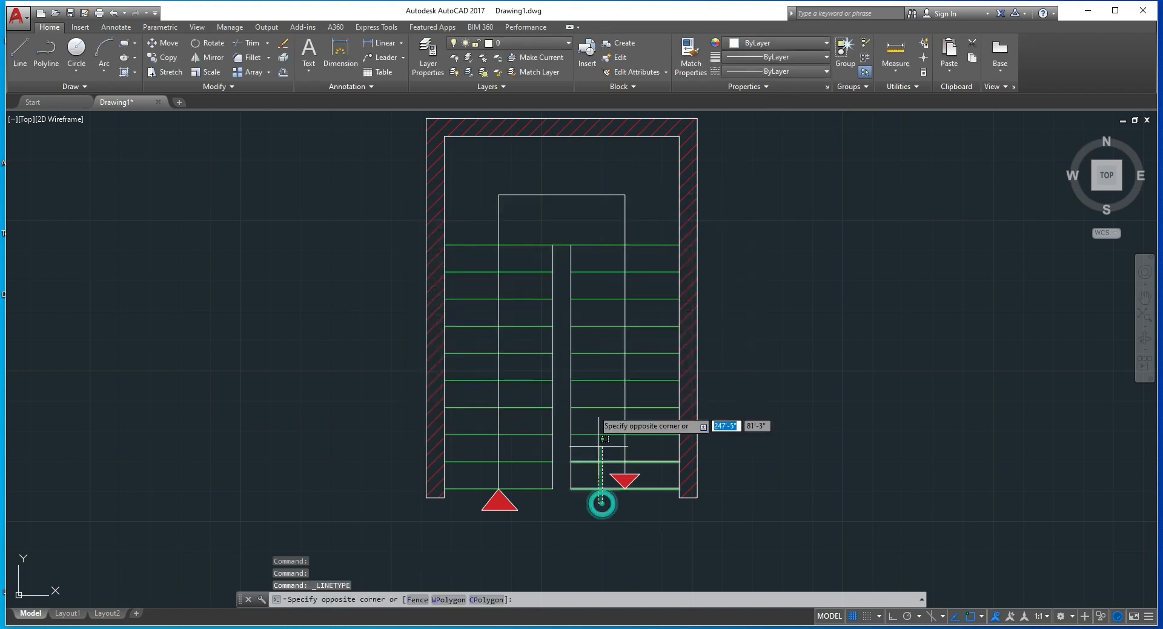
{"action": "left_click", "coordinate": [576, 203]}
{"action": "left_click", "coordinate": [768, 72]}
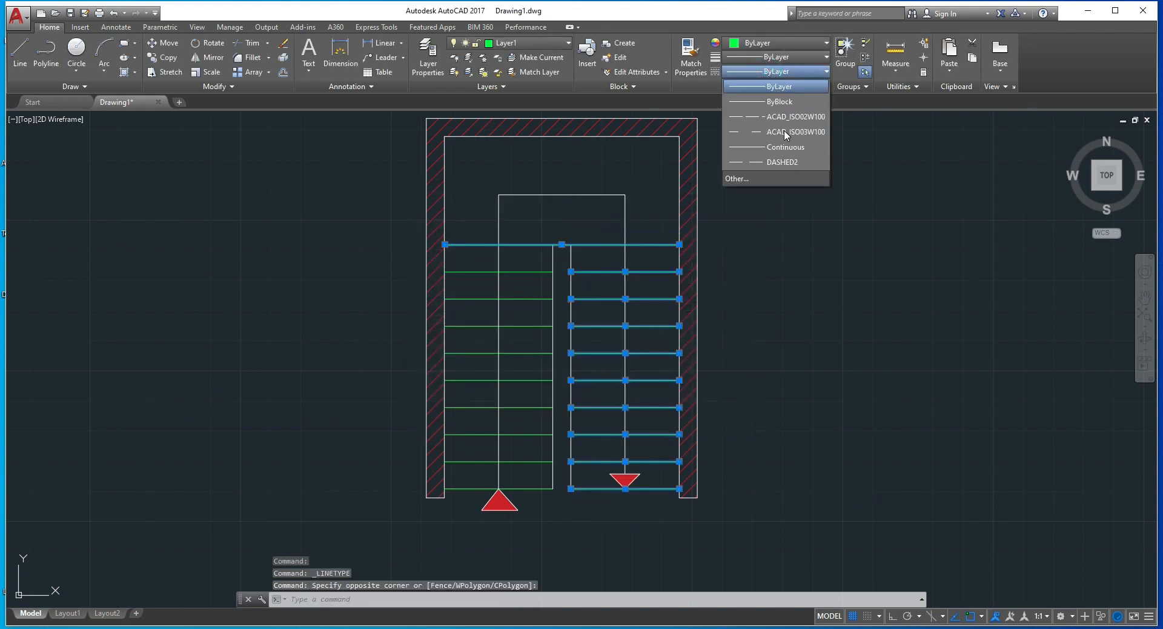
{"action": "left_click", "coordinate": [765, 181]}
{"action": "left_click", "coordinate": [667, 219]}
{"action": "scroll", "coordinate": [615, 343], "scroll_direction": "down", "scroll_amount": 7}
{"action": "double_click", "coordinate": [615, 332]}
{"action": "left_click", "coordinate": [627, 431]}
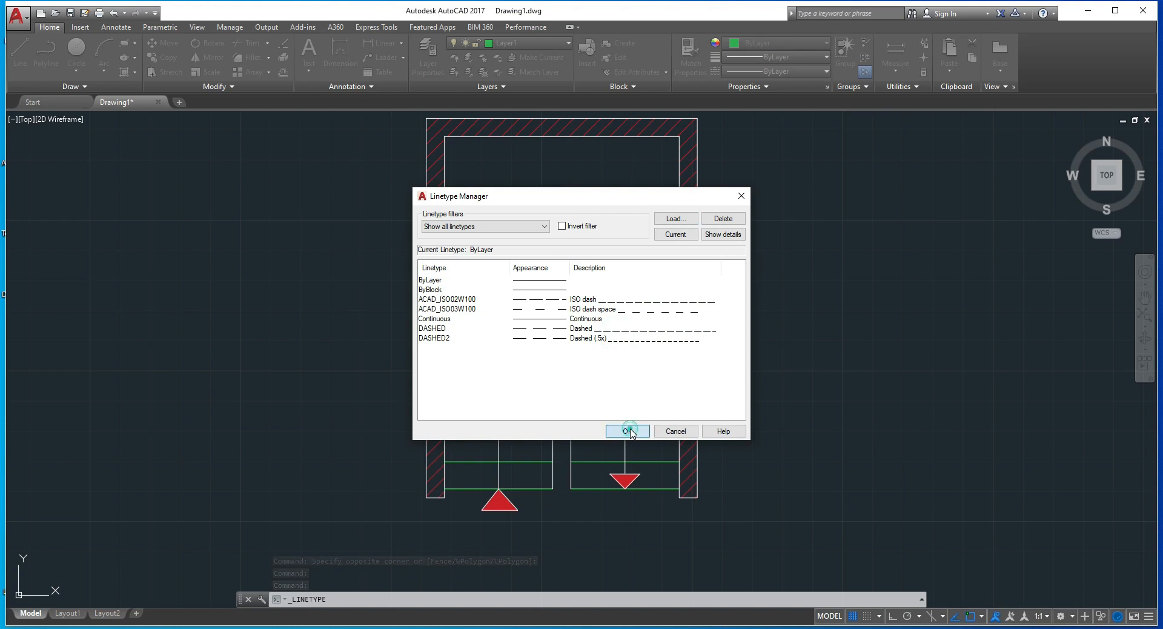
Apply the DASHED2 linetype to the landing edge and all tread lines of the right flight
{"action": "left_click", "coordinate": [598, 505]}
{"action": "left_click", "coordinate": [584, 229]}
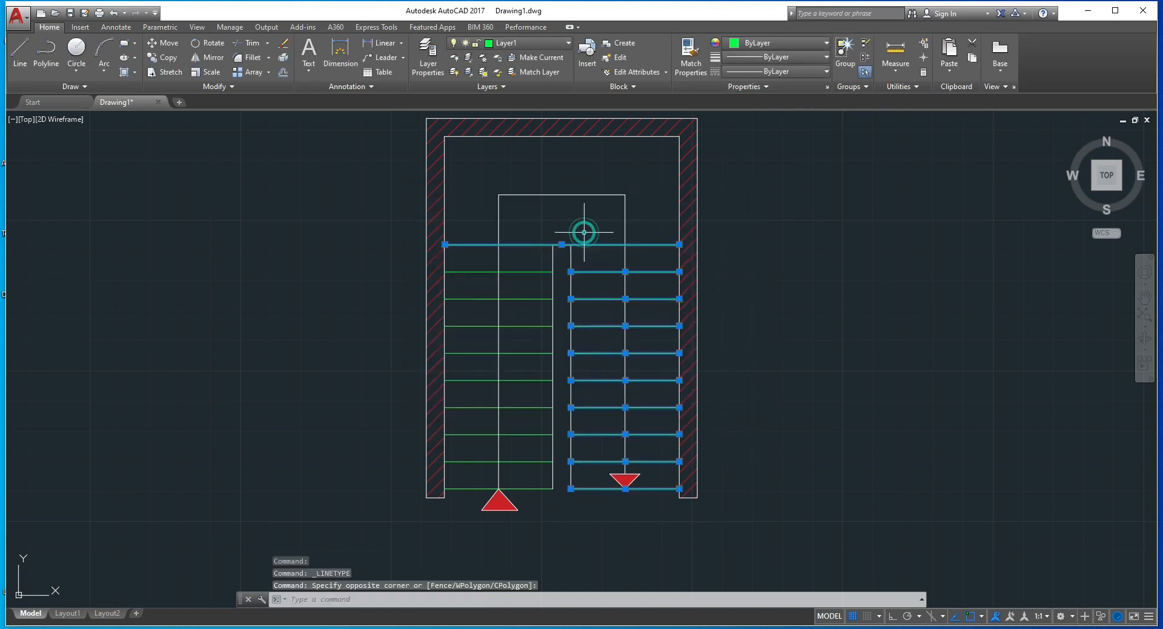
{"action": "left_click", "coordinate": [782, 73]}
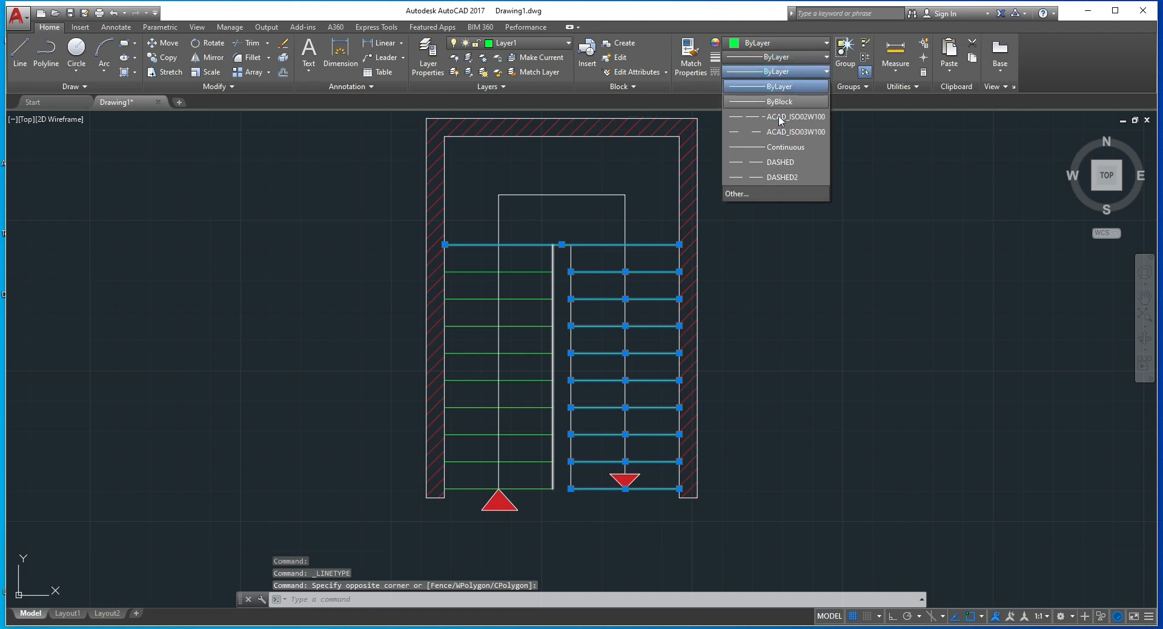
{"action": "left_click", "coordinate": [772, 177]}
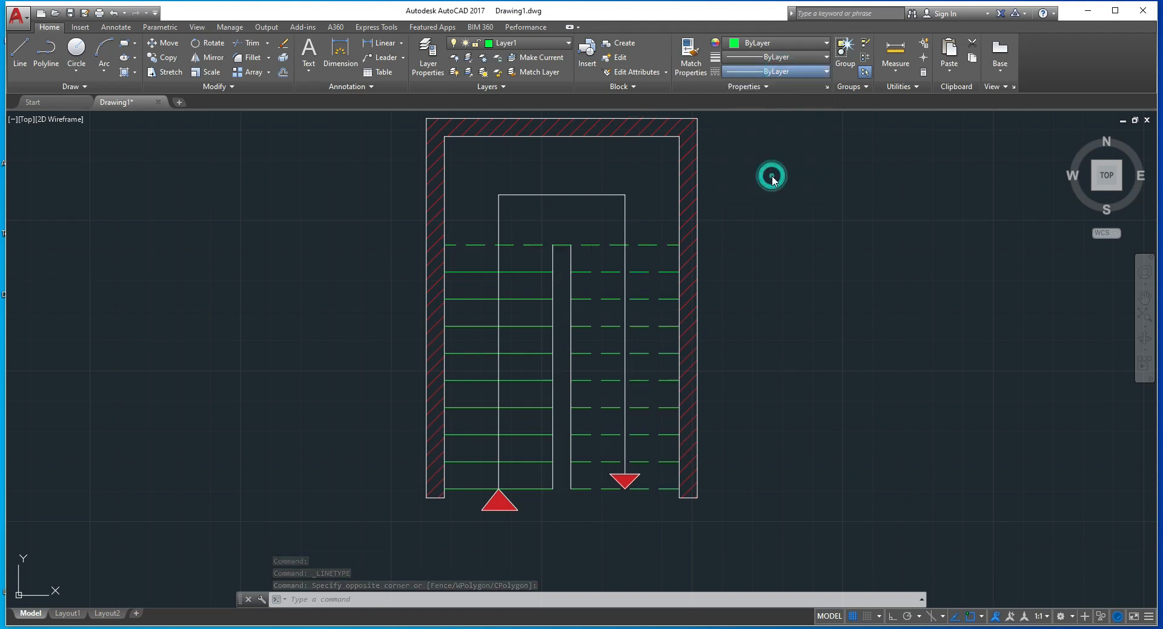
{"action": "key", "text": "Escape"}
{"action": "key", "text": "Escape"}
{"action": "key", "text": "Escape"}
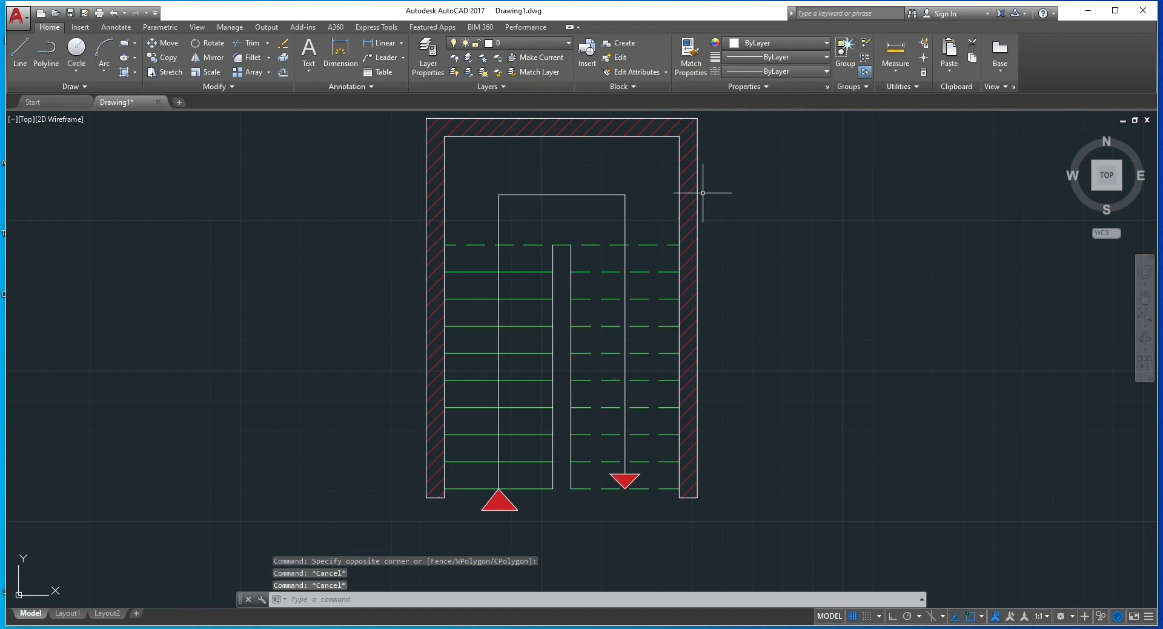
Add the multiline text "UP" just below the left flight's arrowhead
{"action": "middle_click_drag", "start_coordinate": [705, 200], "coordinate": [671, 214]}
{"action": "scroll", "coordinate": [671, 213], "scroll_direction": "down", "scroll_amount": 2}
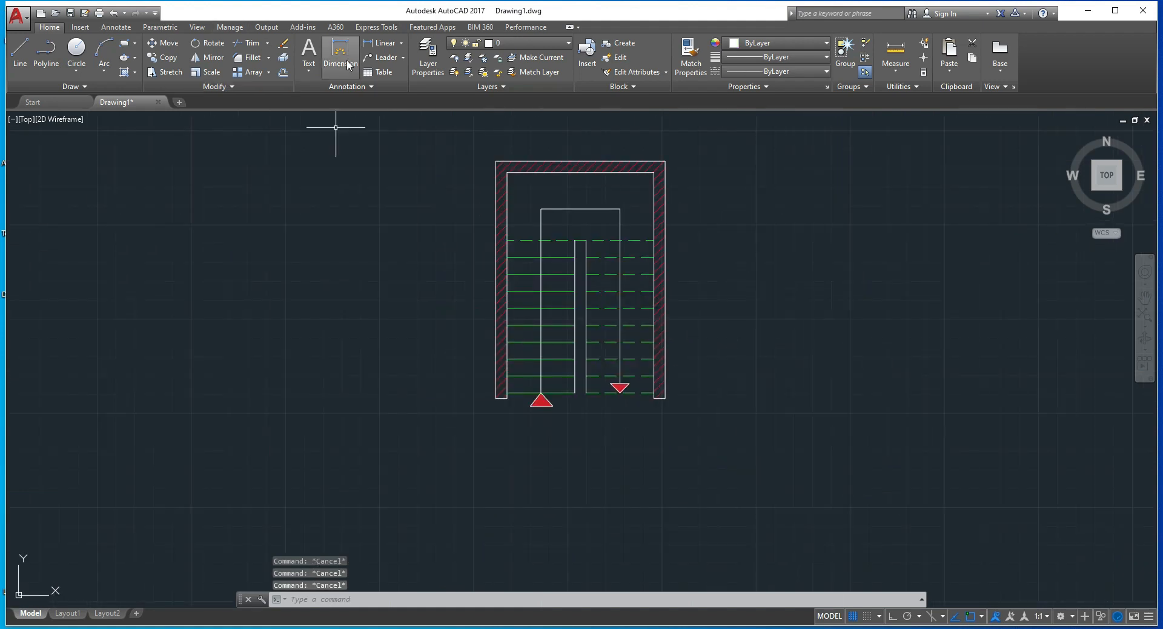
{"action": "left_click", "coordinate": [310, 54]}
{"action": "scroll", "coordinate": [542, 452], "scroll_direction": "up", "scroll_amount": 4}
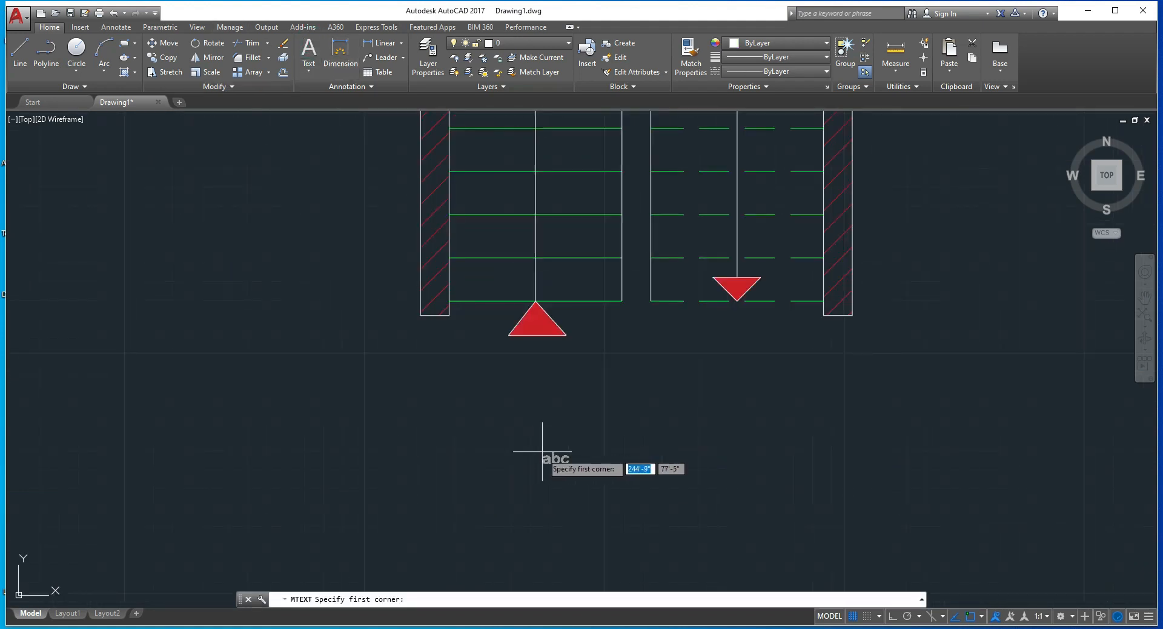
{"action": "left_click", "coordinate": [508, 352]}
{"action": "left_click", "coordinate": [508, 387]}
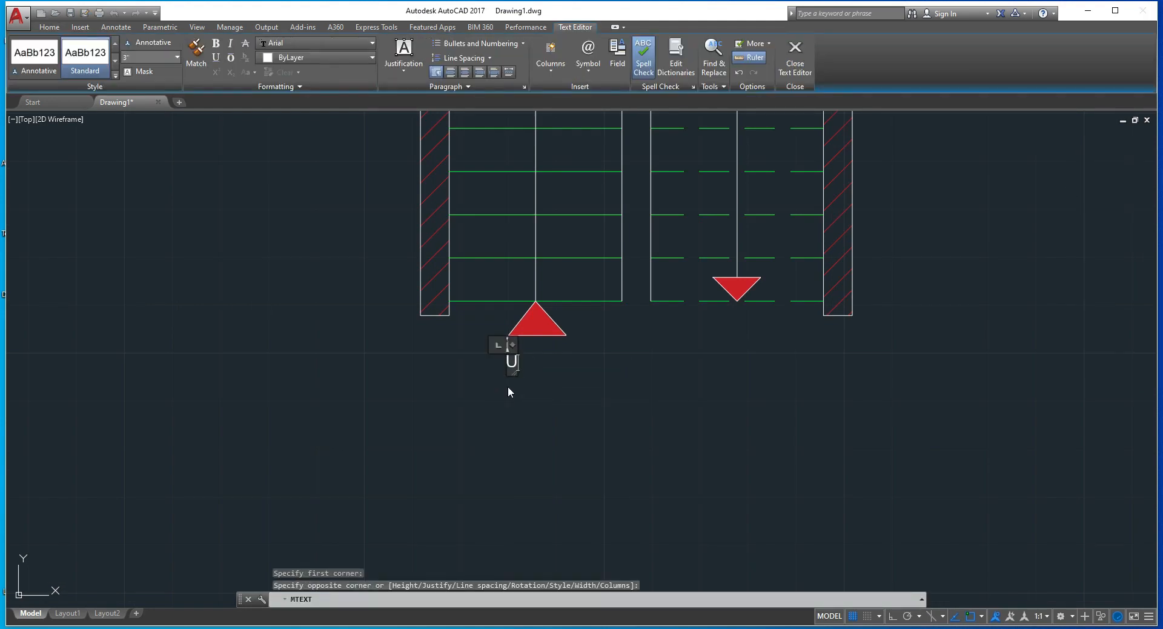
{"action": "left_click", "coordinate": [508, 388]}
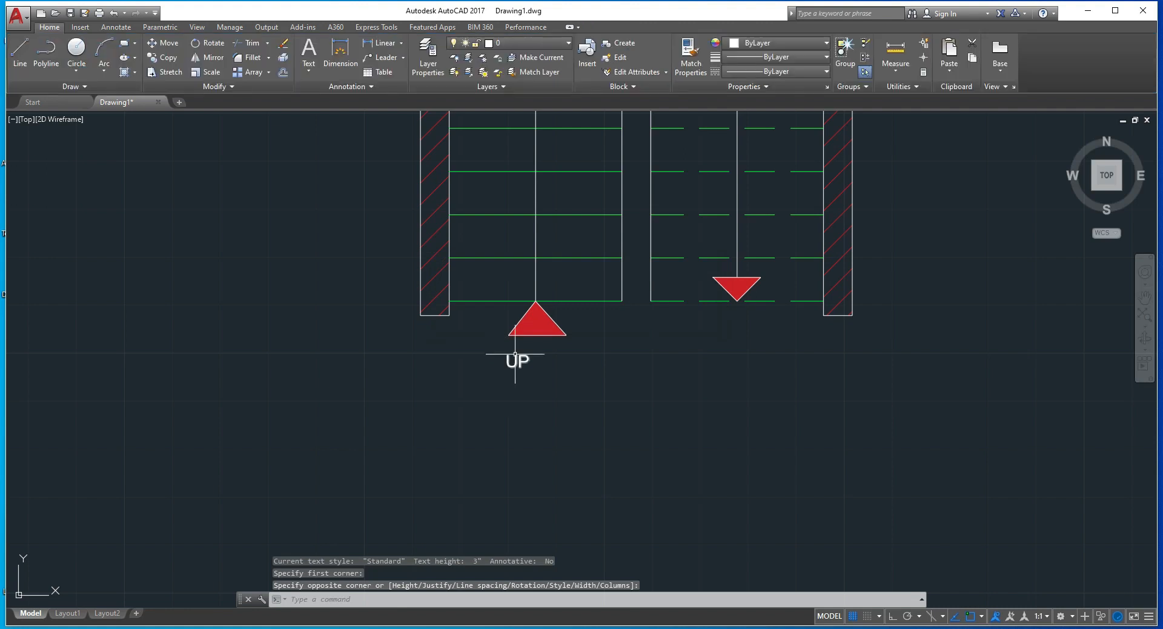
Move the "UP" label so it is centred beneath the left arrowhead
{"action": "left_click", "coordinate": [516, 360]}
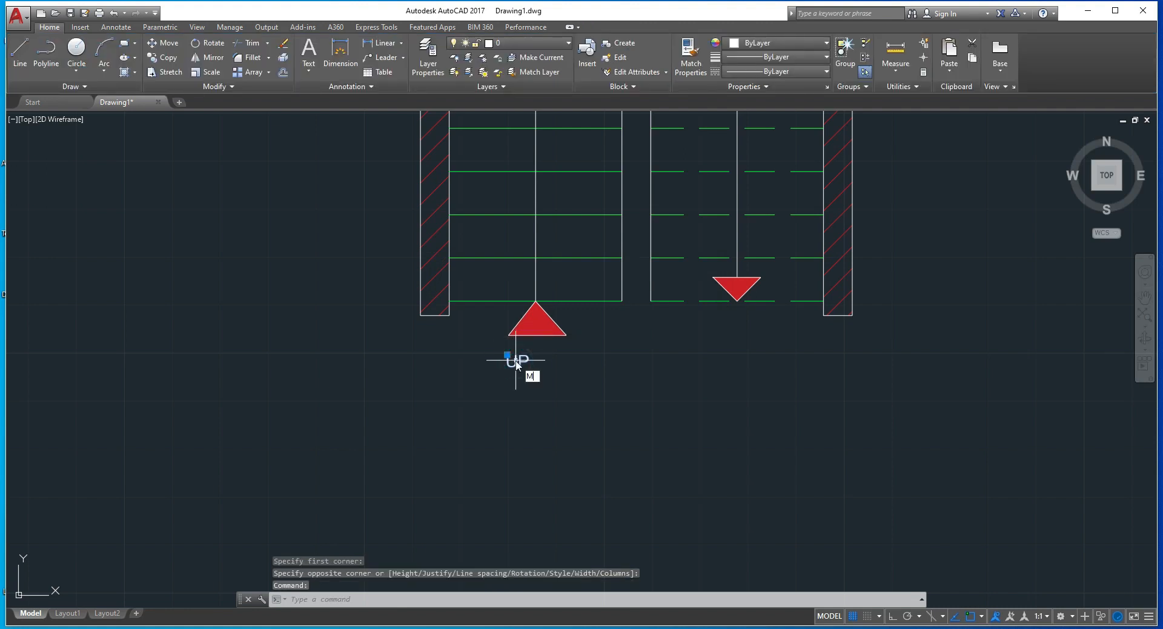
{"action": "key", "text": "Return"}
{"action": "left_click", "coordinate": [515, 360]}
{"action": "scroll", "coordinate": [515, 360], "scroll_direction": "up", "scroll_amount": 3}
{"action": "left_click", "coordinate": [565, 329]}
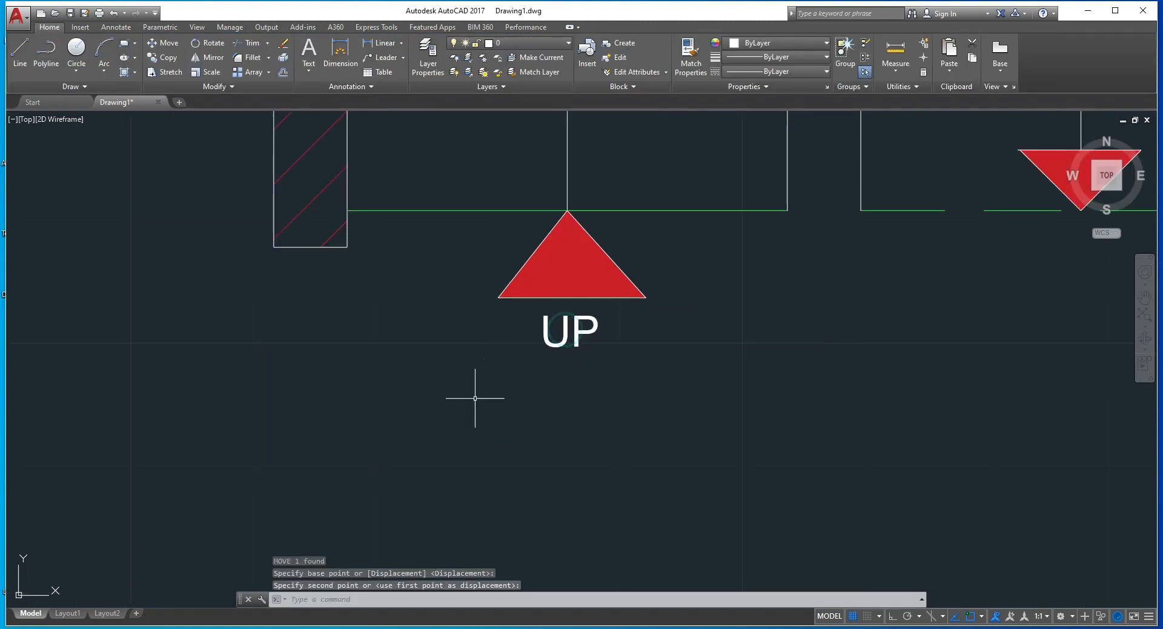
{"action": "scroll", "coordinate": [475, 398], "scroll_direction": "down", "scroll_amount": 3}
{"action": "key", "text": "Escape"}
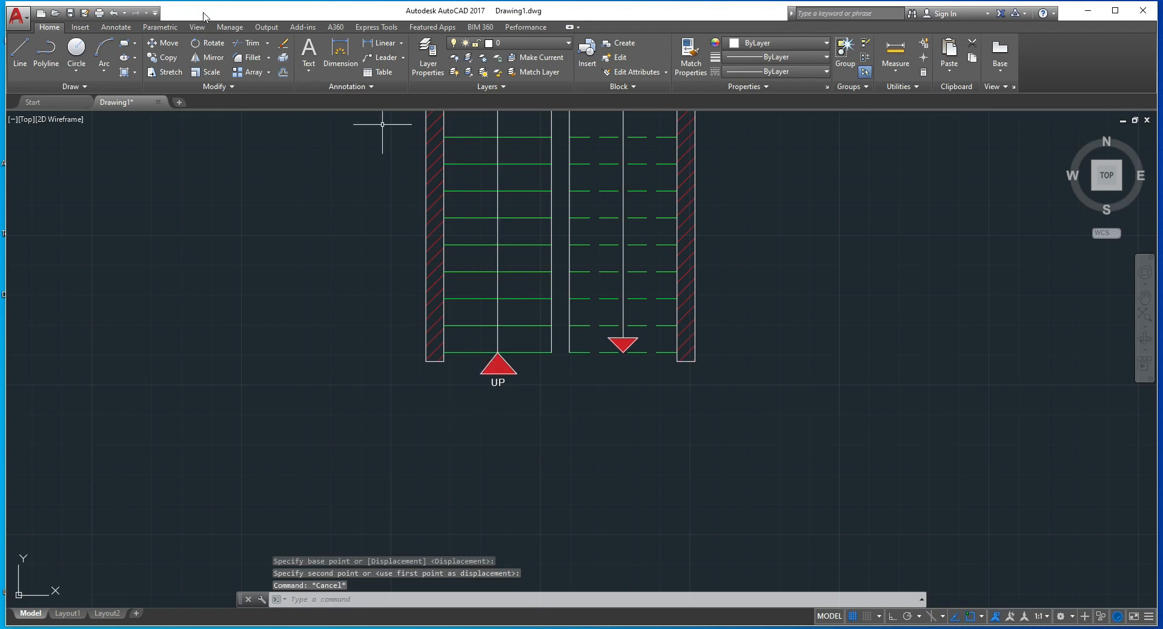
Add the multiline text "1" on the left flight's lowest tread near its inner edge and shift it slightly toward that edge
{"action": "left_click", "coordinate": [309, 51]}
{"action": "scroll", "coordinate": [535, 315], "scroll_direction": "up", "scroll_amount": 4}
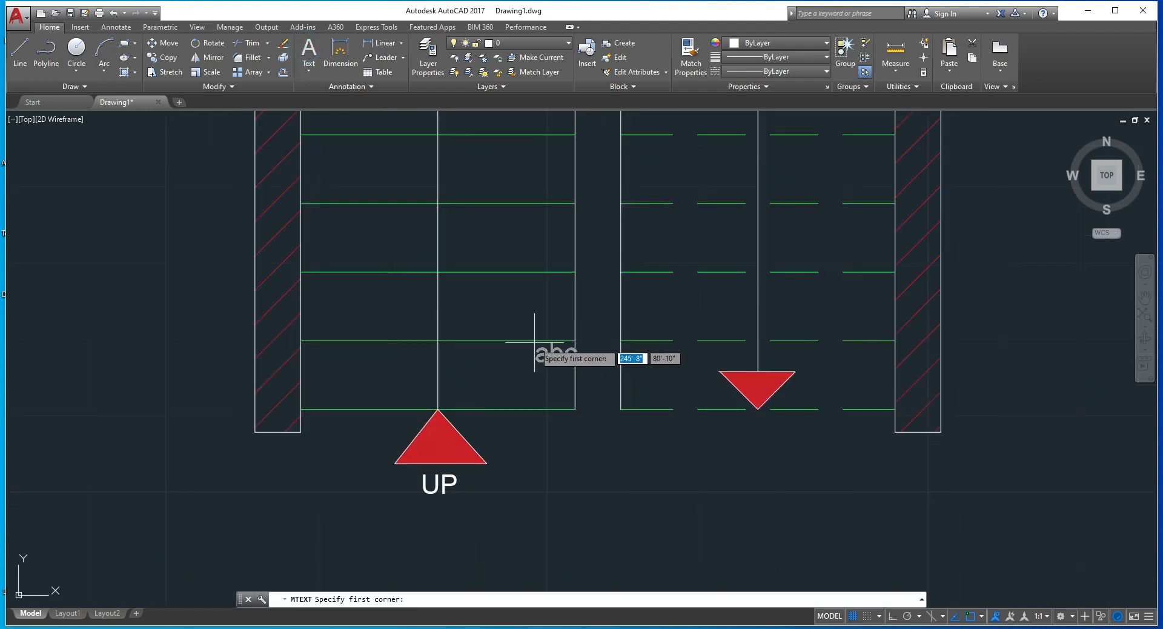
{"action": "left_click", "coordinate": [539, 381]}
{"action": "left_click", "coordinate": [539, 381]}
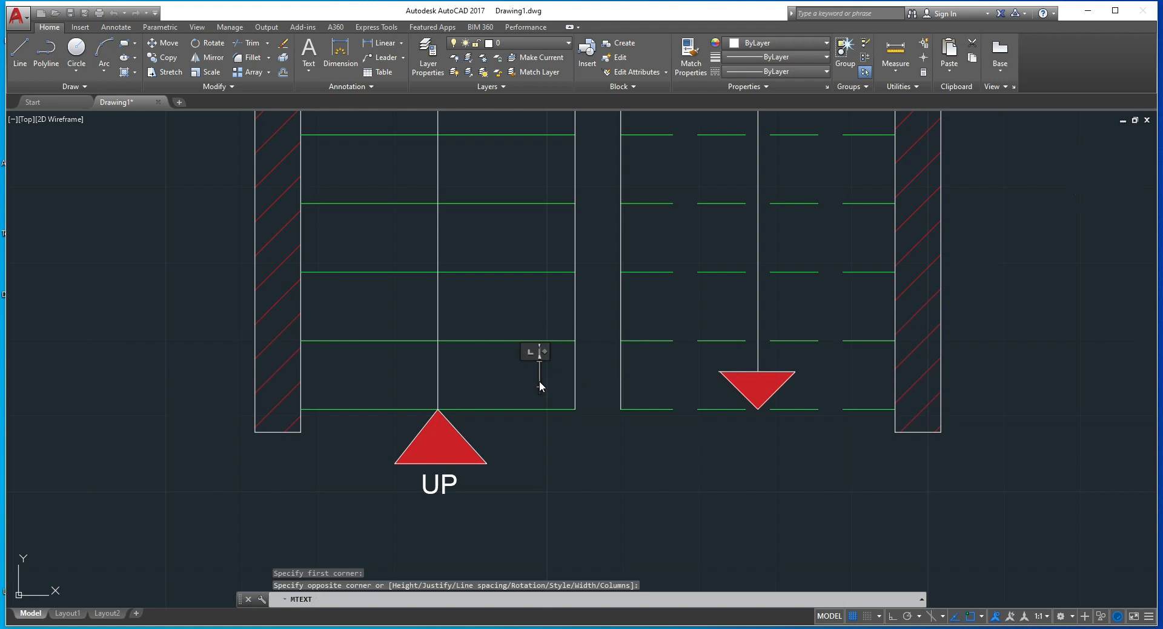
{"action": "type", "text": "1"}
{"action": "key", "text": "Escape"}
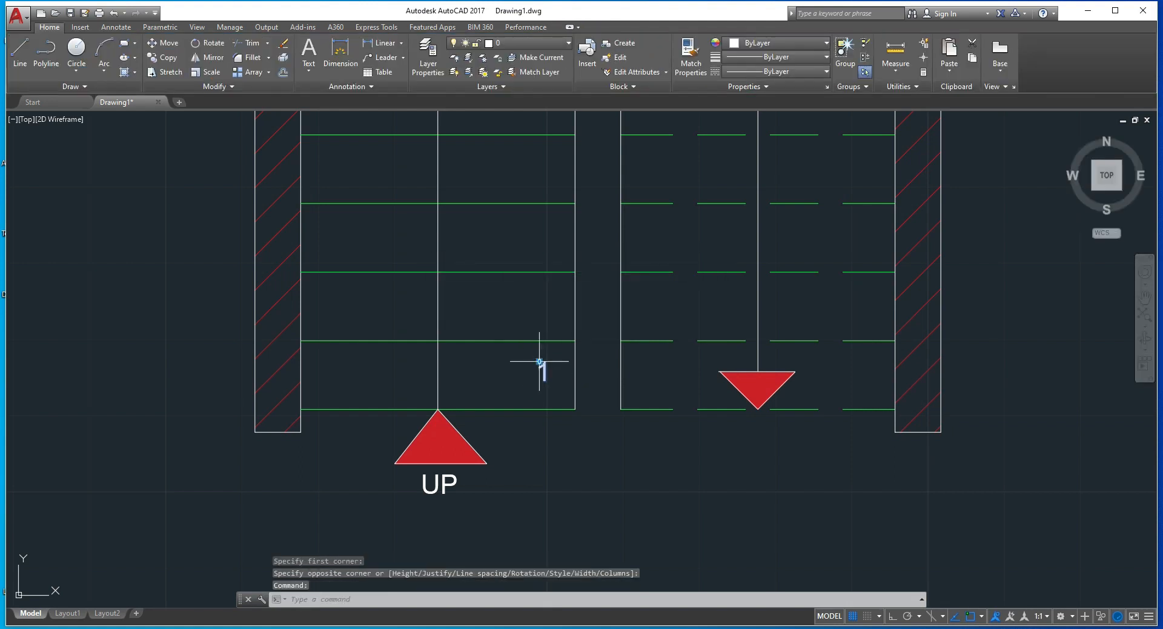
{"action": "left_click", "coordinate": [540, 364]}
{"action": "left_click", "coordinate": [546, 361]}
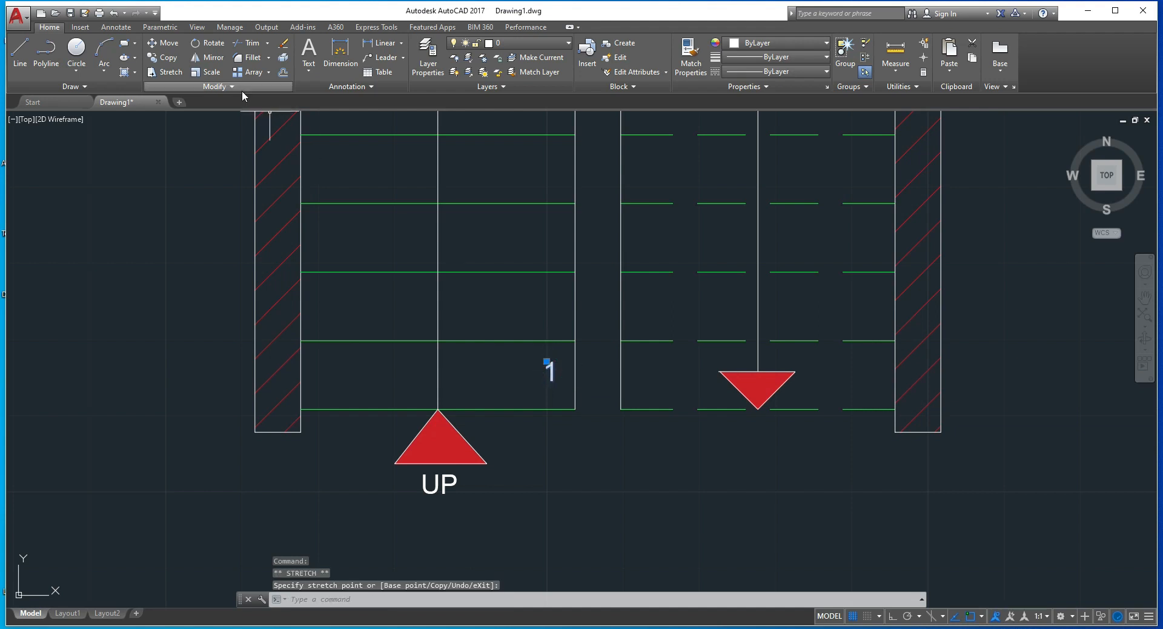
Try a rectangular array of the "1" label with 2 columns spaced 3' apart, and reduce the column spacing to 1'
{"action": "left_click", "coordinate": [251, 76]}
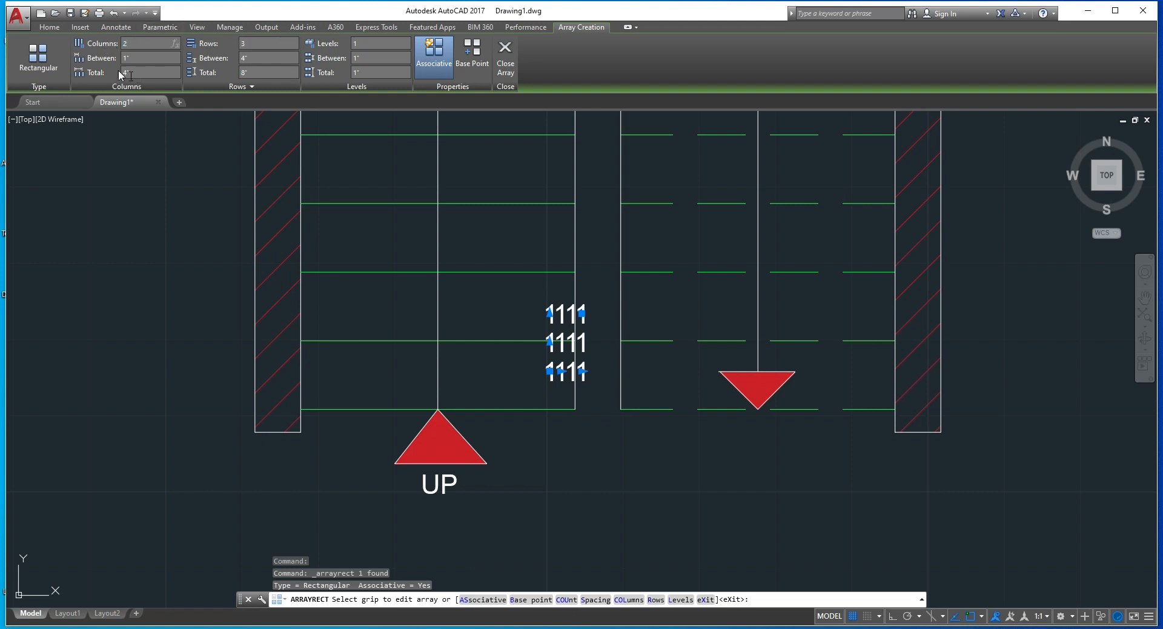
{"action": "left_click", "coordinate": [138, 58]}
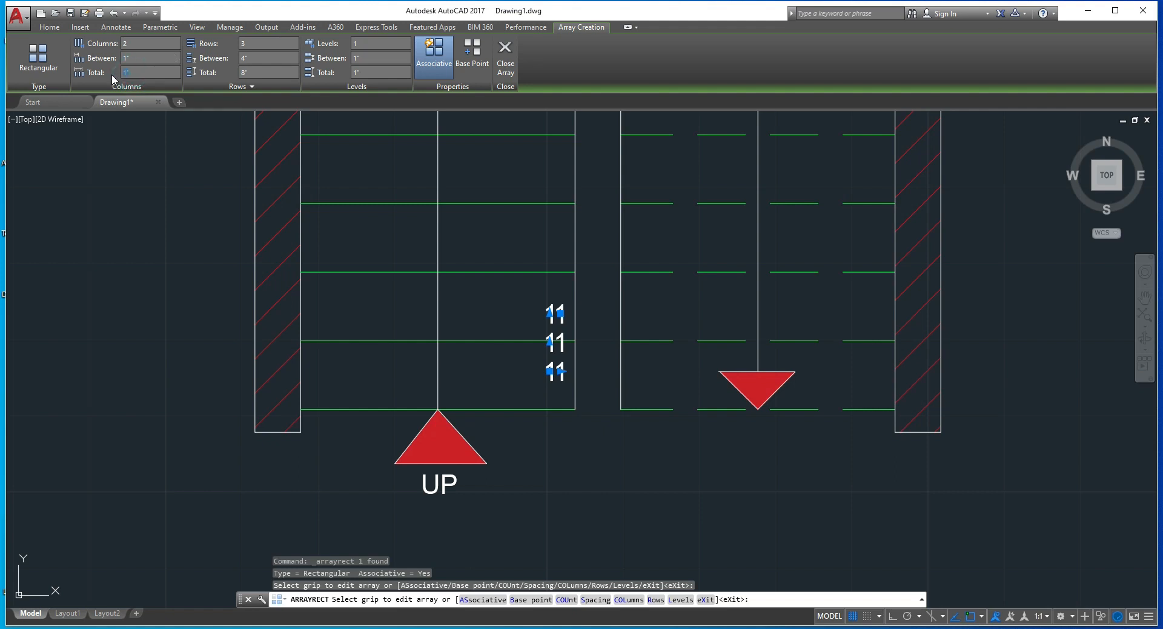
{"action": "type", "text": "3'"}
{"action": "key", "text": "Return"}
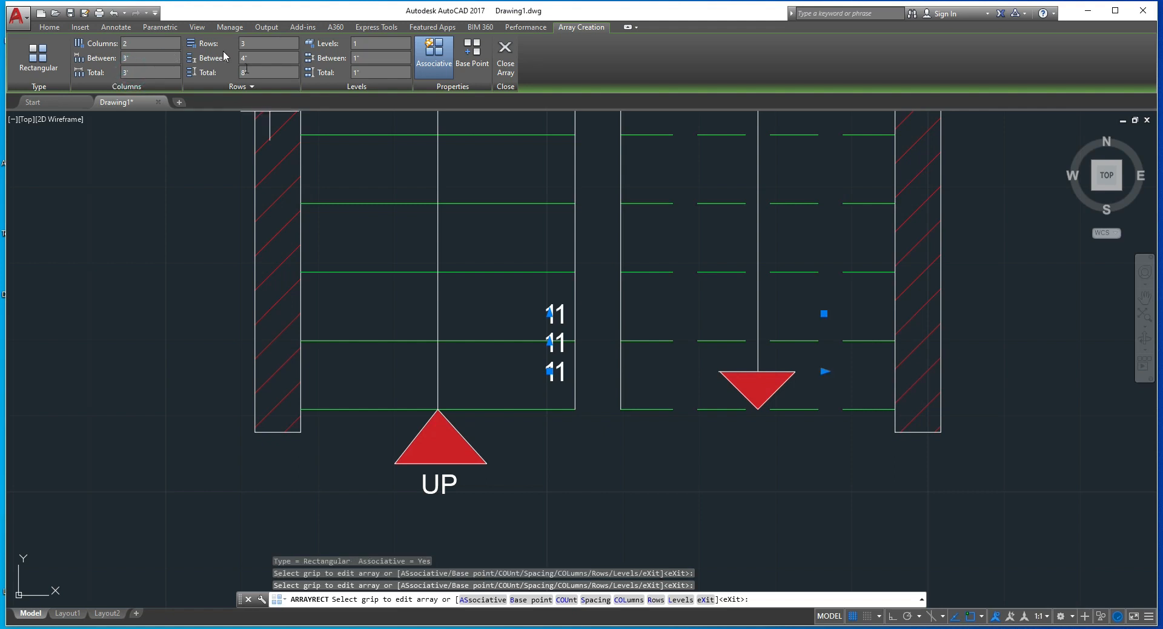
{"action": "left_click", "coordinate": [129, 72]}
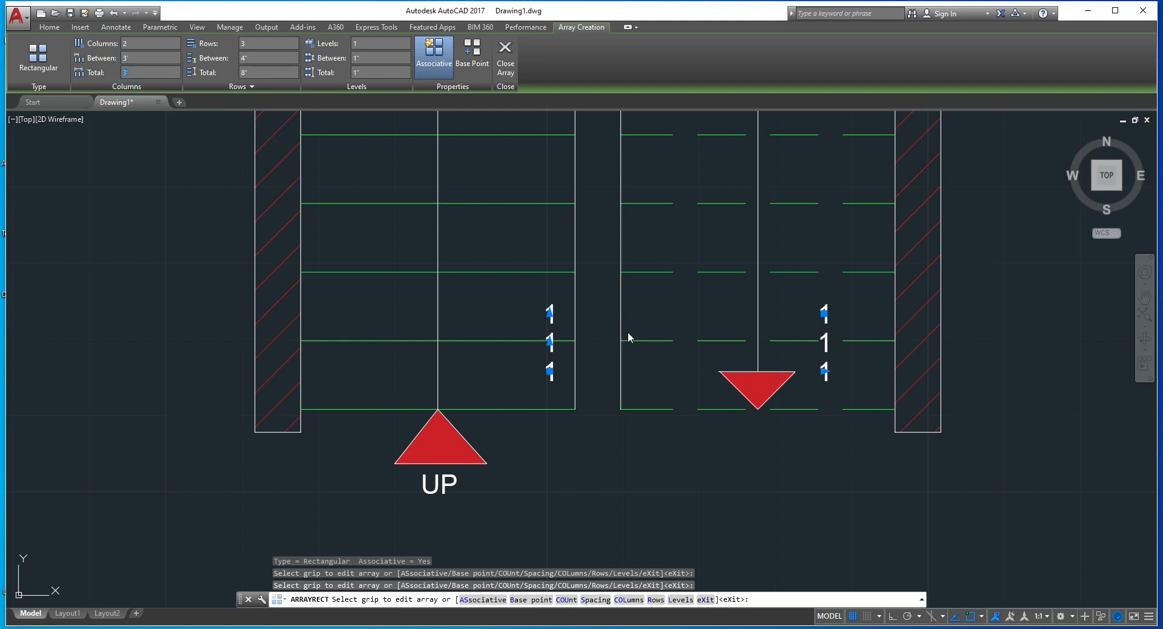
{"action": "type", "text": "1'"}
{"action": "key", "text": "Return"}
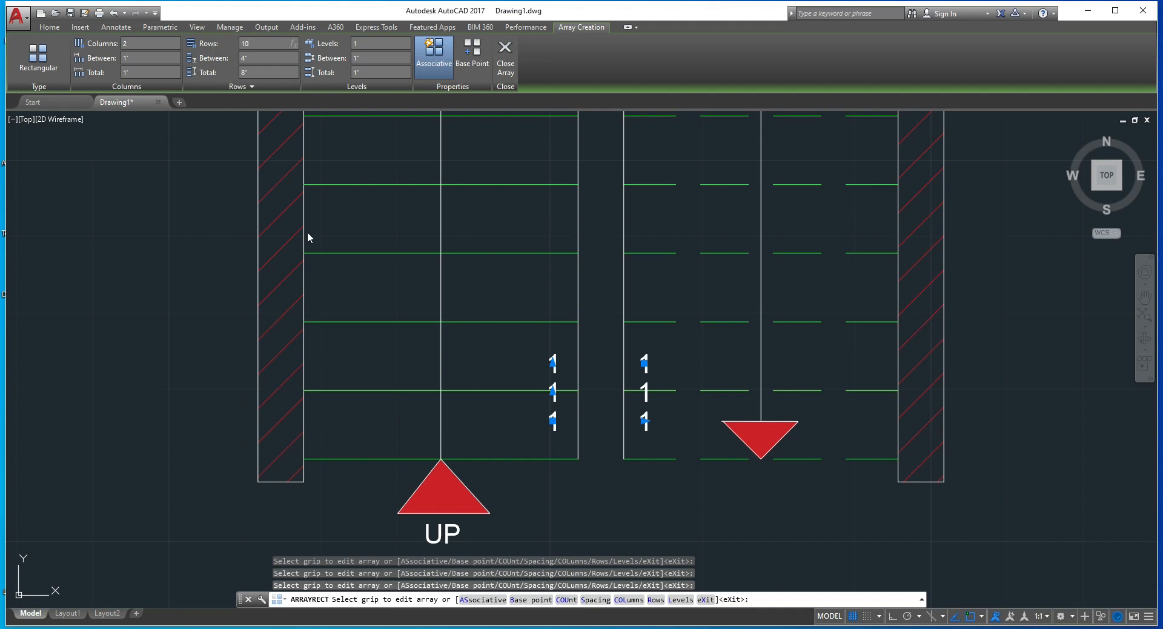
Set the label array to 7 rows spaced 1' apart and finish the array
{"action": "scroll", "coordinate": [307, 231], "scroll_direction": "down", "scroll_amount": 2}
{"action": "scroll", "coordinate": [219, 200], "scroll_direction": "down", "scroll_amount": 2}
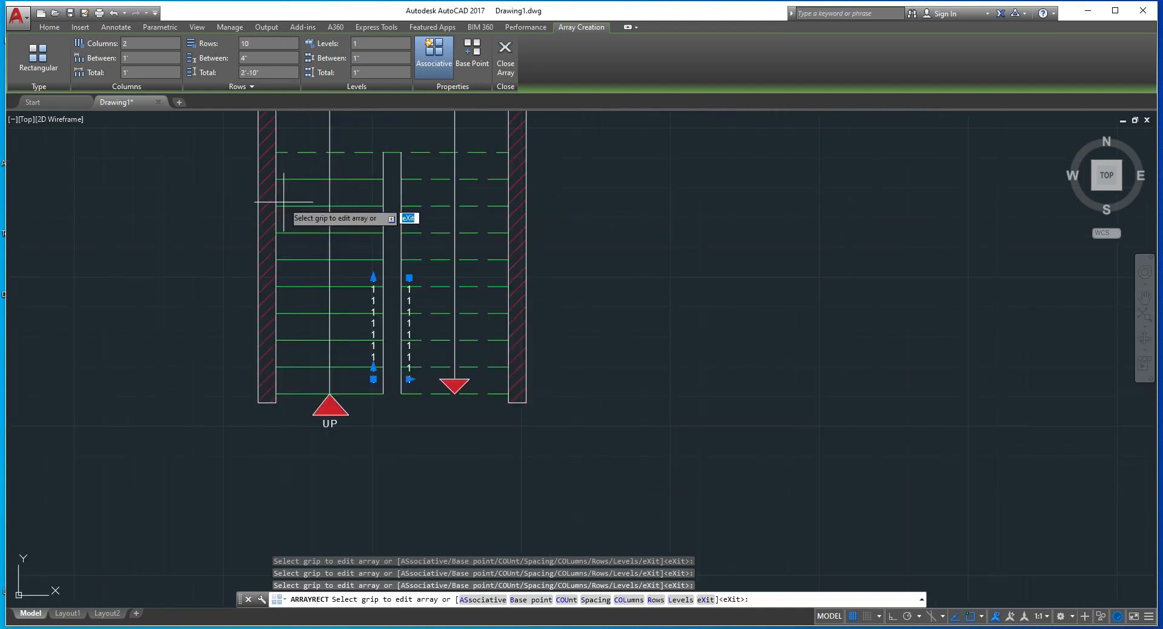
{"action": "middle_click_drag", "start_coordinate": [283, 202], "coordinate": [315, 221]}
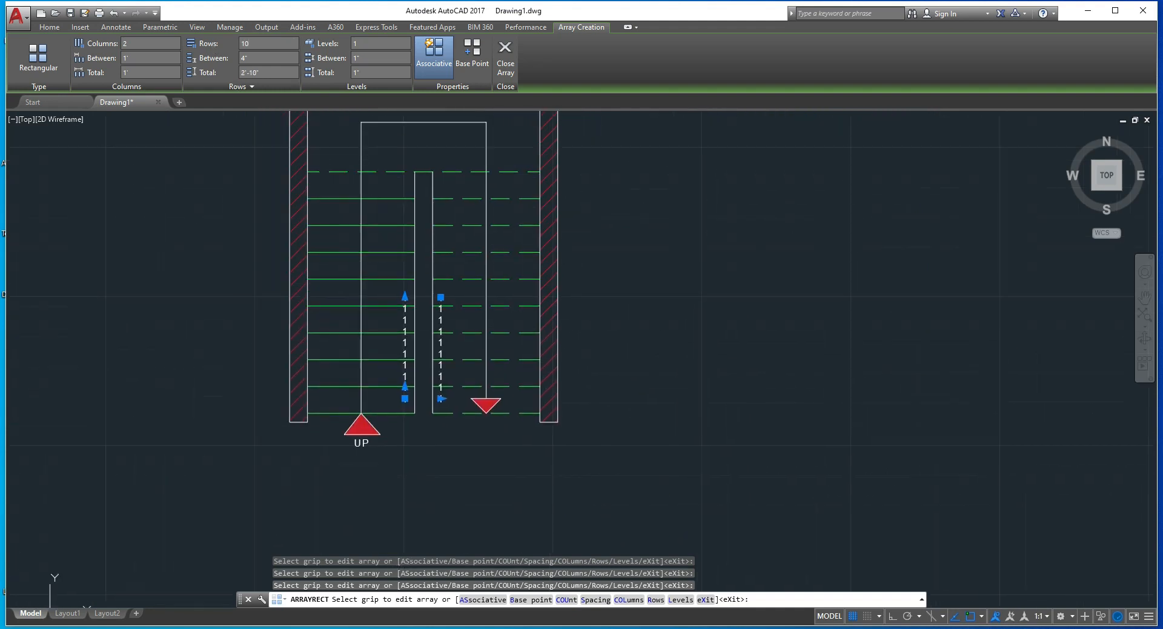
{"action": "left_click", "coordinate": [264, 72]}
{"action": "type", "text": "9"}
{"action": "key", "text": "Return"}
{"action": "middle_click_drag", "start_coordinate": [384, 238], "coordinate": [410, 352]}
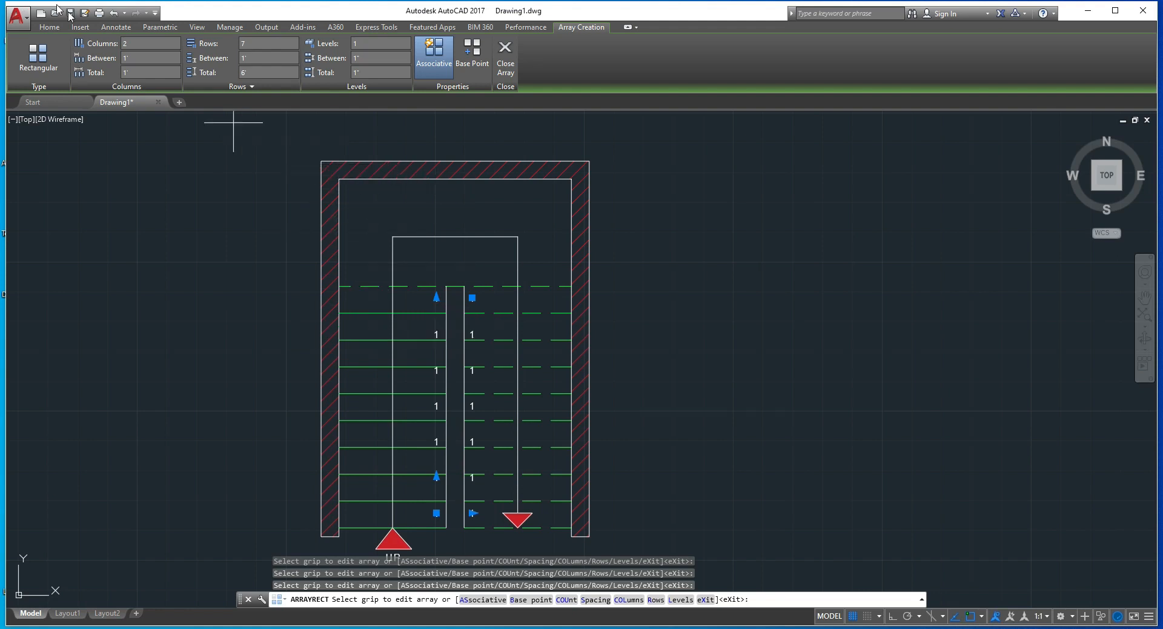
{"action": "key", "text": "Escape"}
{"action": "middle_click_drag", "start_coordinate": [450, 475], "coordinate": [471, 435]}
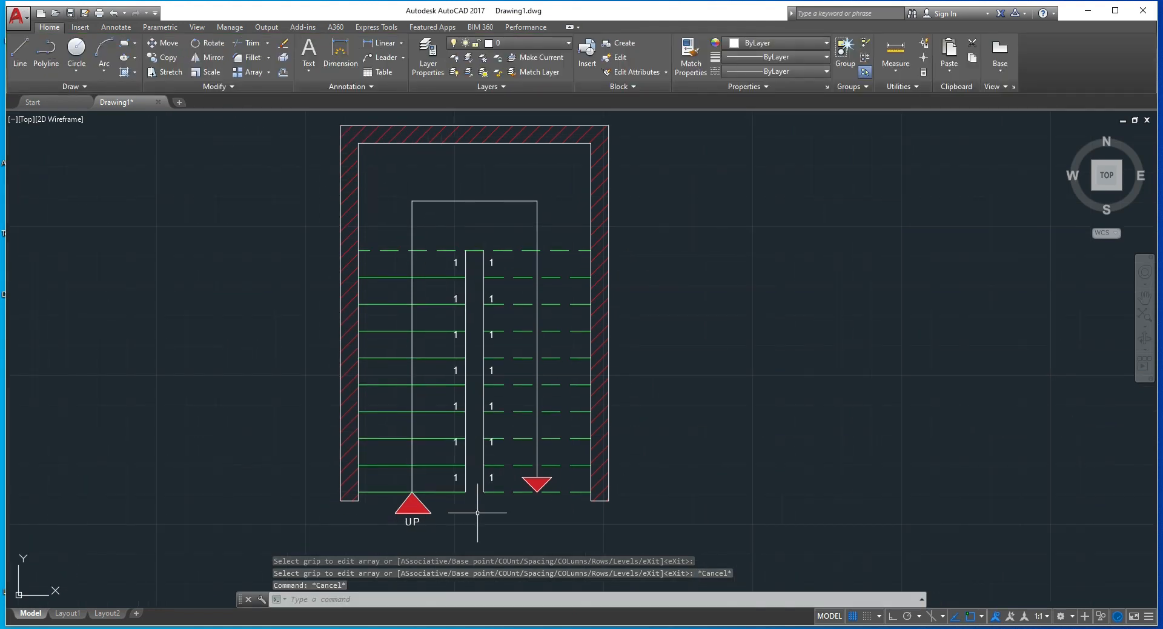
Explode the label array and try numbering the labels with TCOUNT, starting from the left flight's lowest label
{"action": "left_click", "coordinate": [457, 475]}
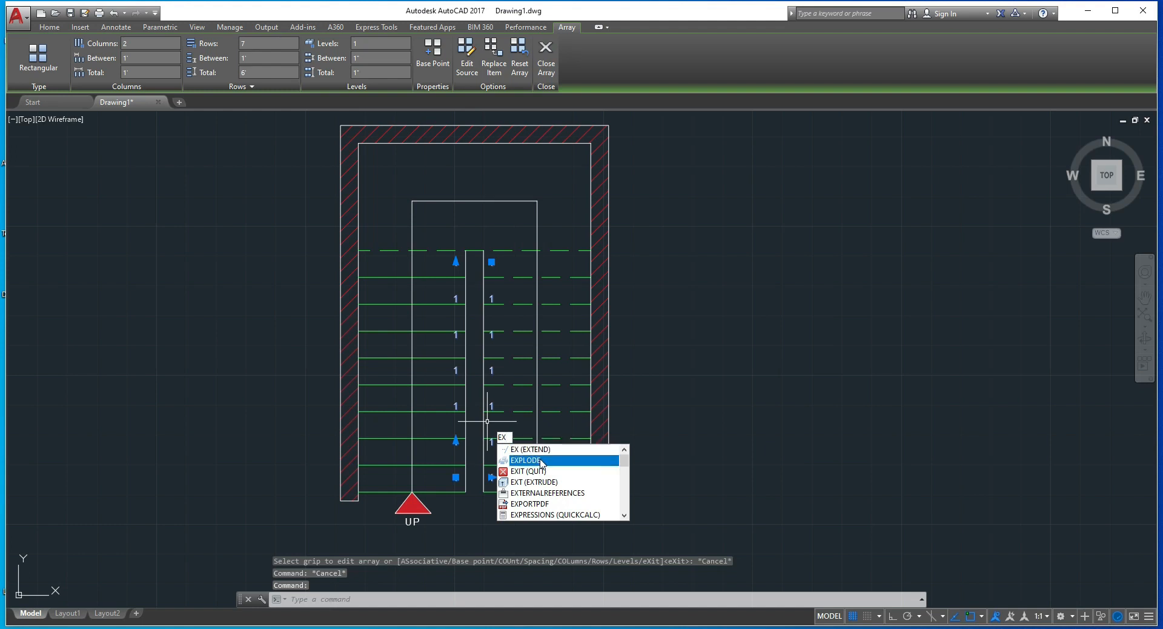
{"action": "left_click", "coordinate": [538, 459]}
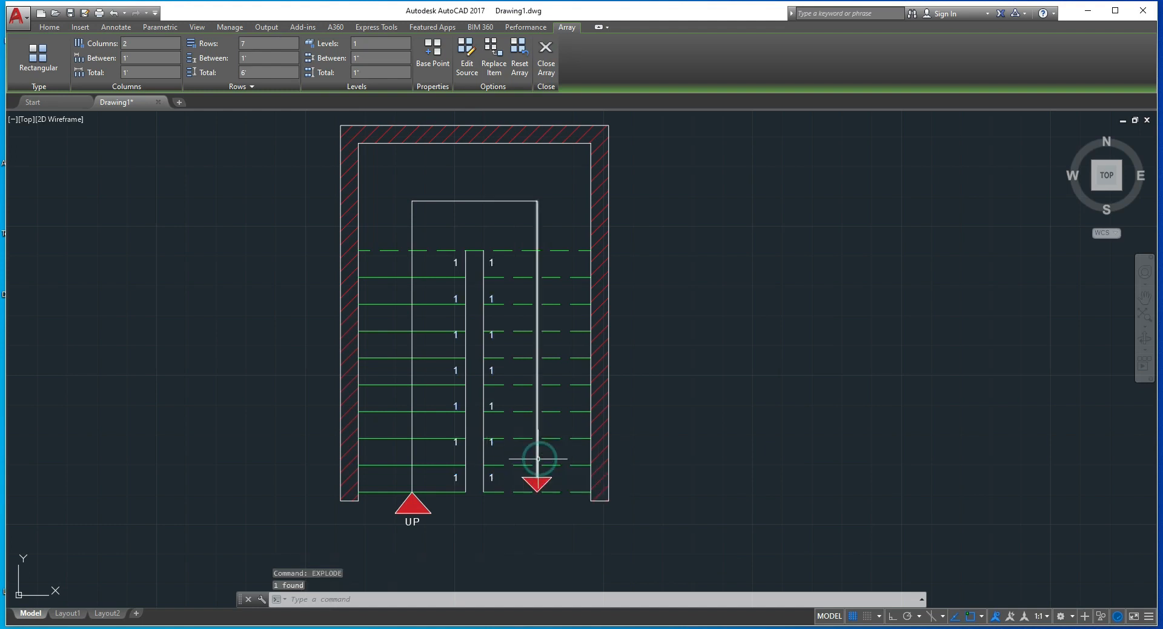
{"action": "left_click", "coordinate": [455, 483]}
{"action": "left_click", "coordinate": [455, 483]}
{"action": "type", "text": "TC"}
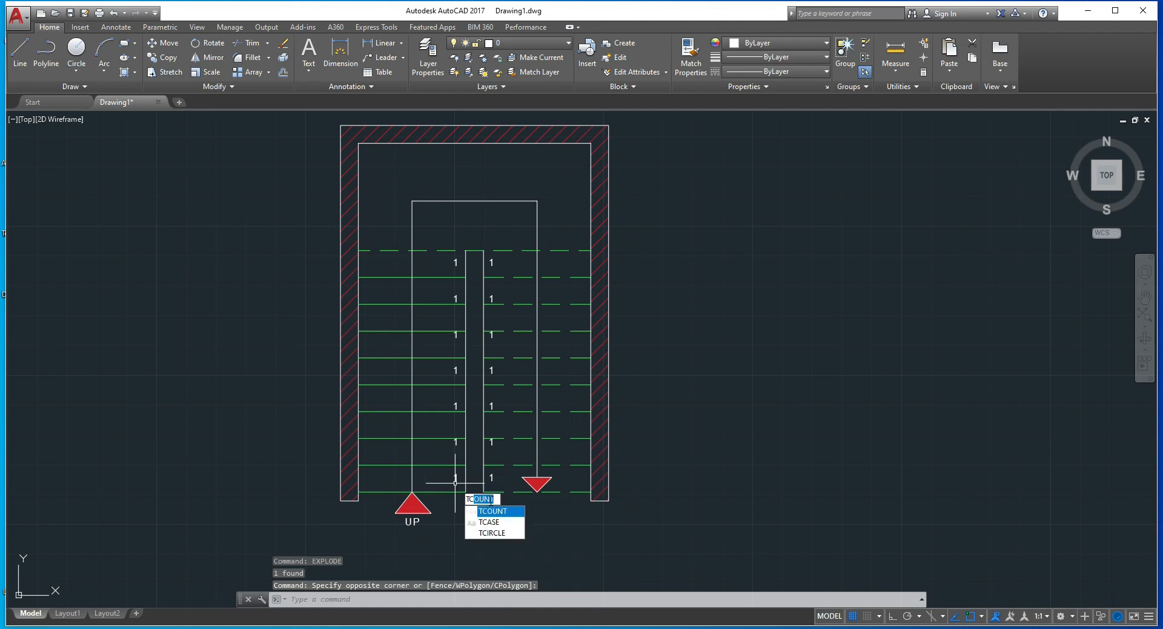
{"action": "key", "text": "Return"}
{"action": "left_click", "coordinate": [456, 478]}
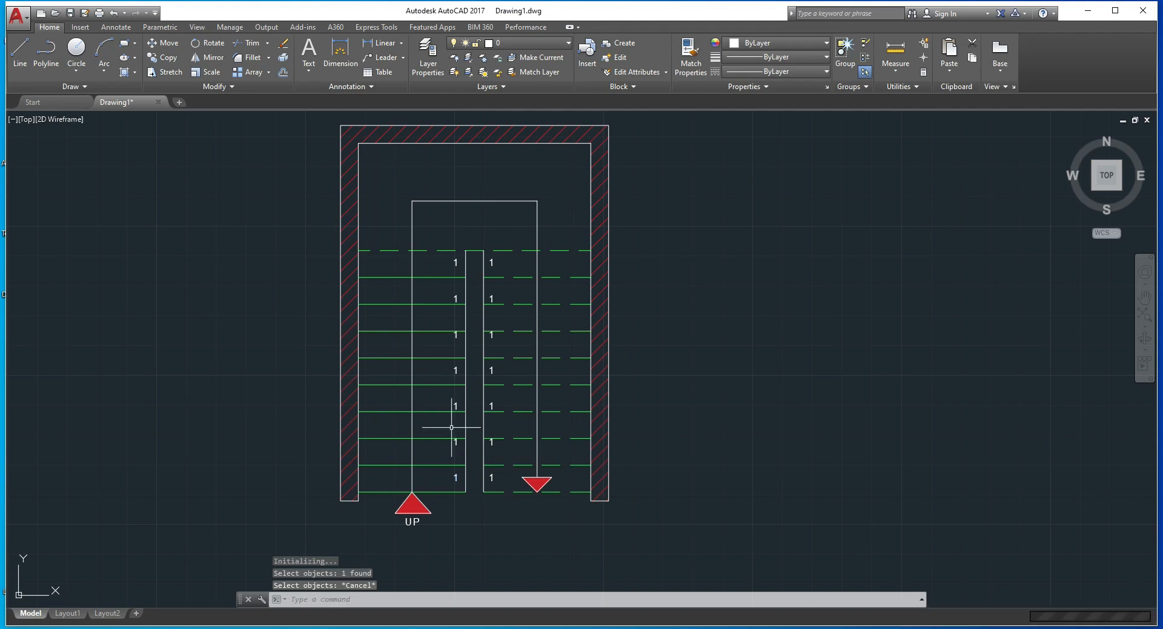
{"action": "key", "text": "Escape"}
{"action": "scroll", "coordinate": [443, 387], "scroll_direction": "up", "scroll_amount": 4}
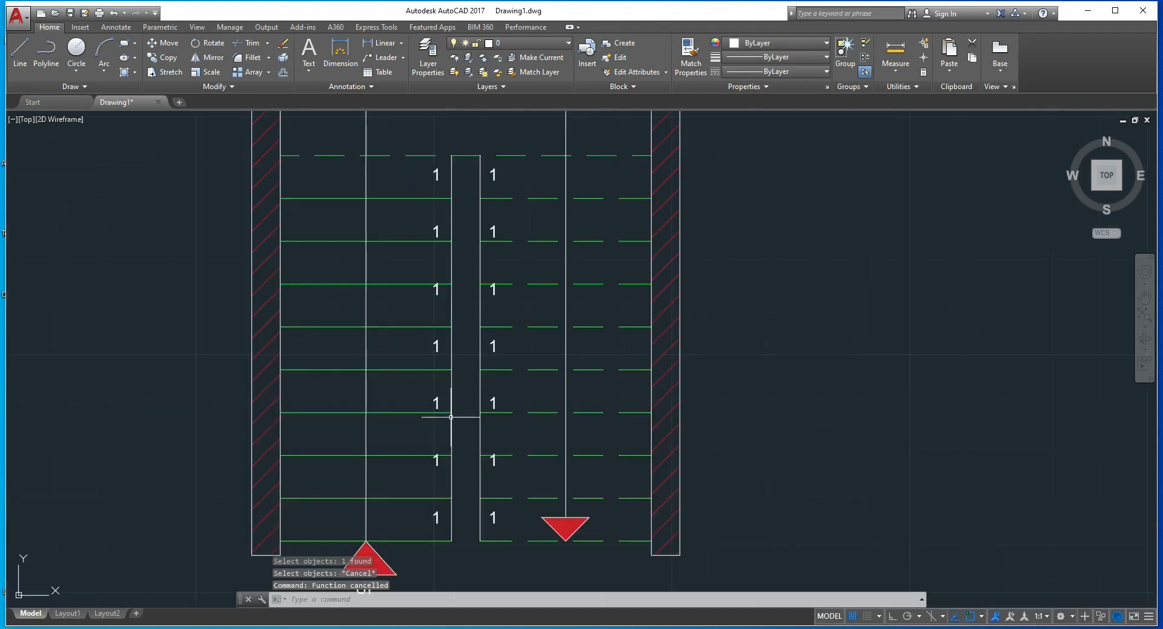
Undo the explode and the rectangular array of the "1" label
{"action": "key", "text": "ctrl+z"}
{"action": "key", "text": "ctrl+z"}
{"action": "key", "text": "ctrl+z"}
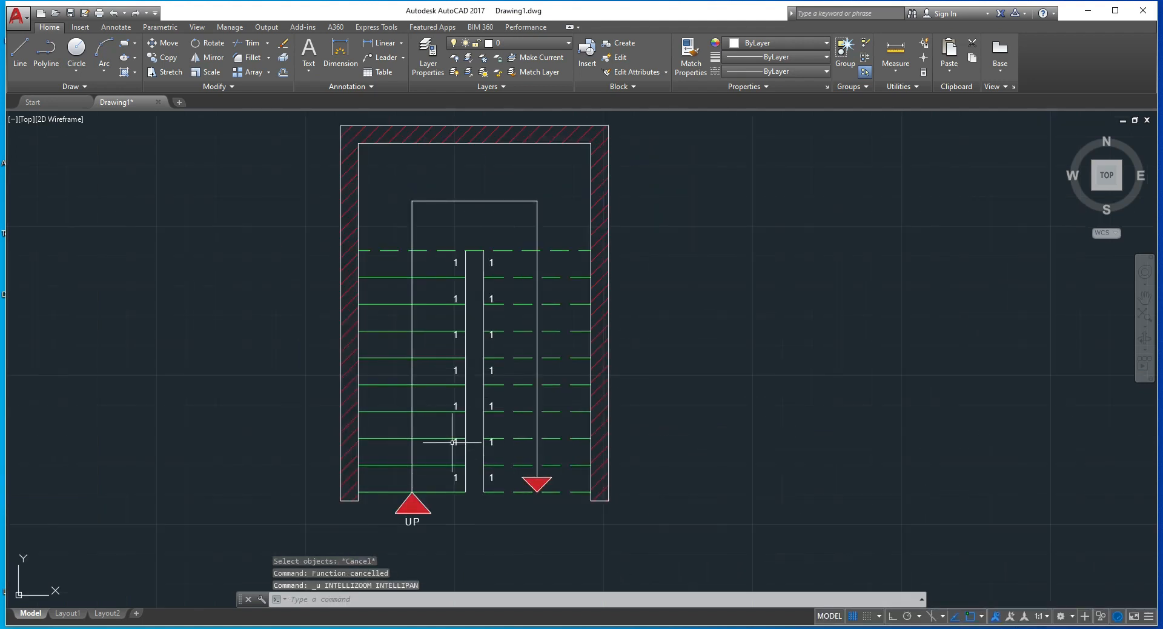
{"action": "key", "text": "ctrl+z"}
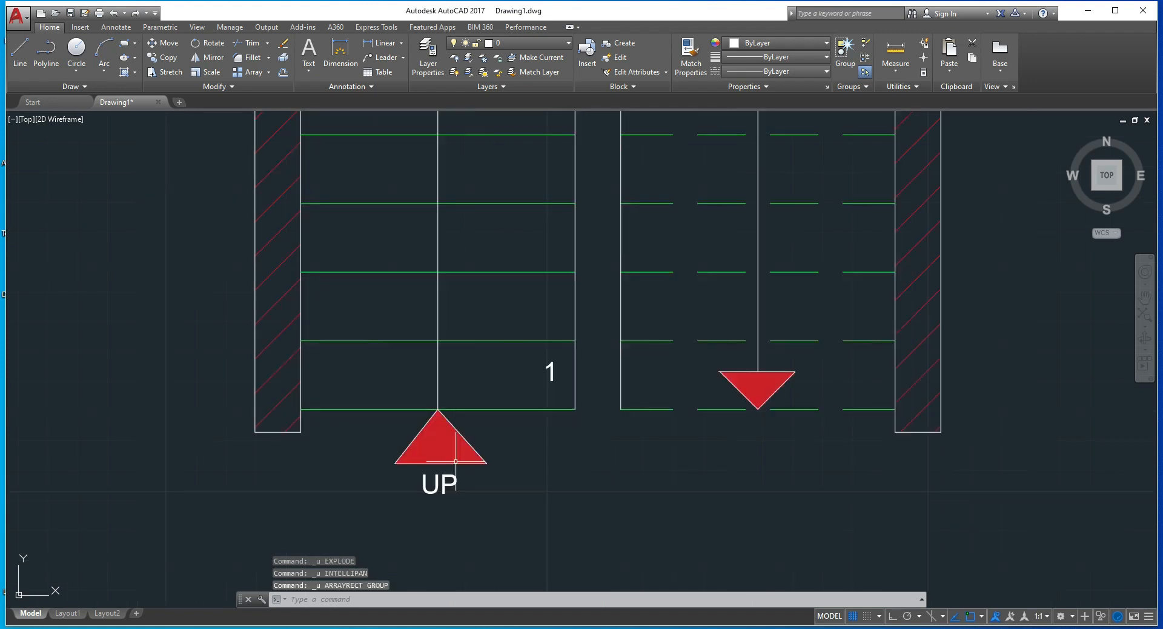
Start a rectangular array of the left flight's "1" label with 2 columns and 9 rows
{"action": "left_click", "coordinate": [552, 375]}
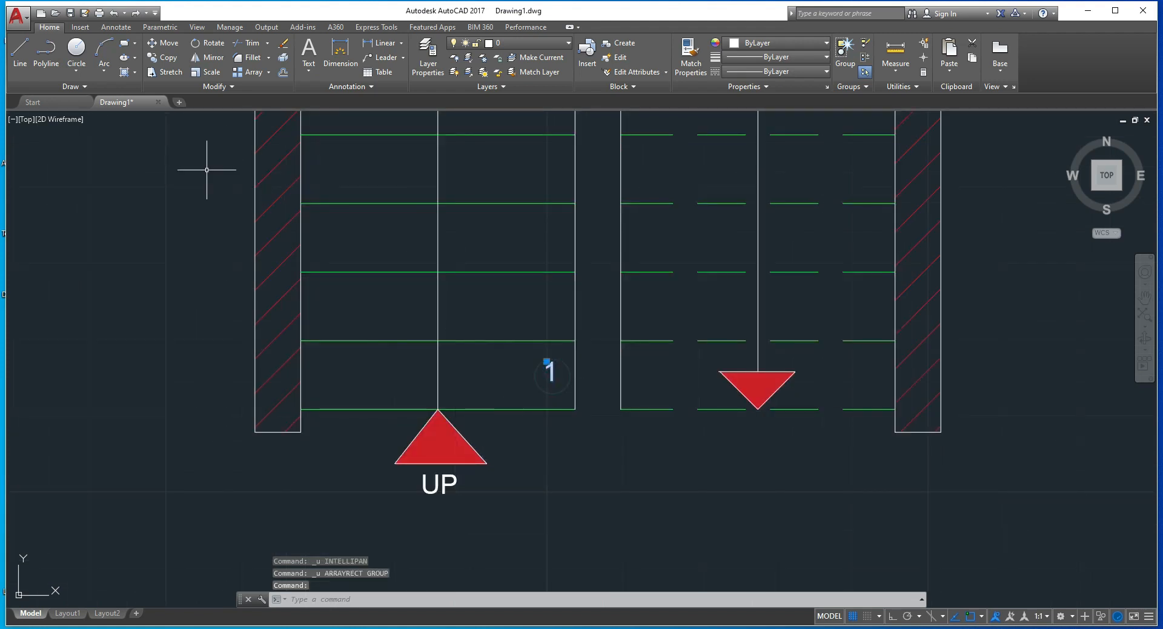
{"action": "left_click", "coordinate": [244, 73]}
{"action": "middle_click_drag", "start_coordinate": [400, 406], "coordinate": [369, 454]}
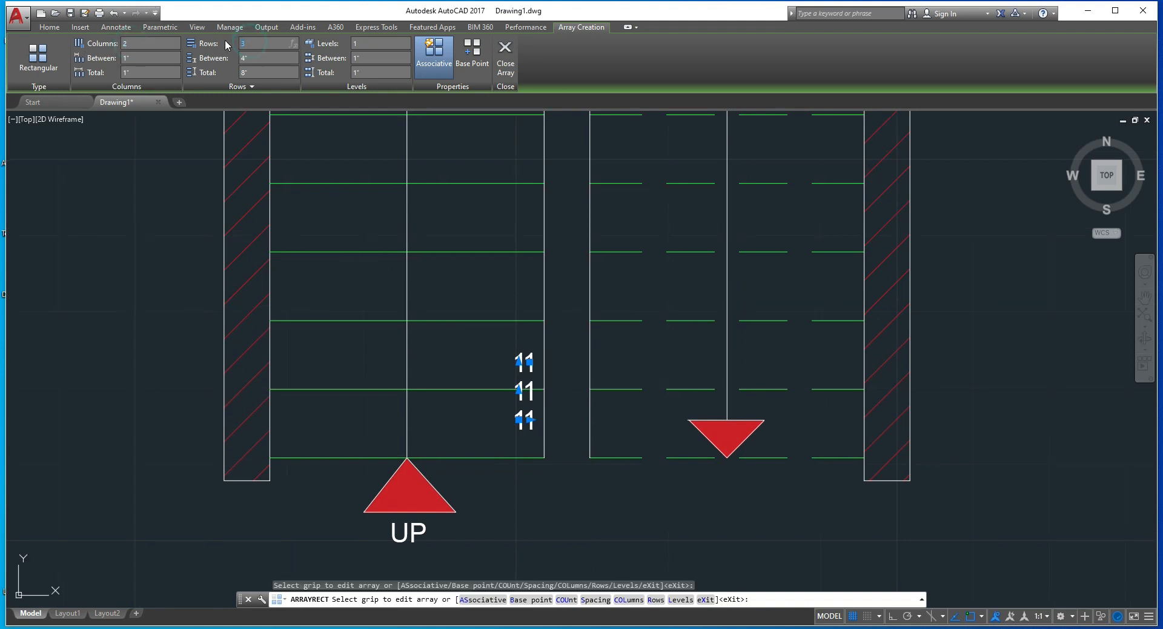
{"action": "type", "text": "9"}
{"action": "middle_click_drag", "start_coordinate": [361, 215], "coordinate": [348, 306]}
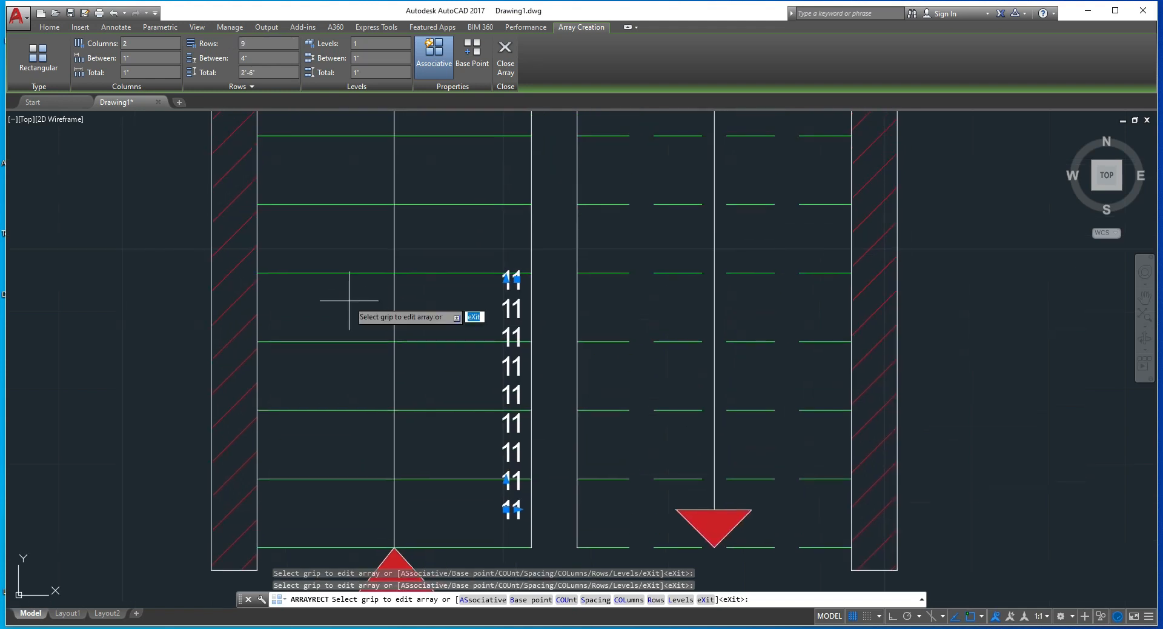
Set the total row distance of the label array to 9'
{"action": "left_click", "coordinate": [262, 72]}
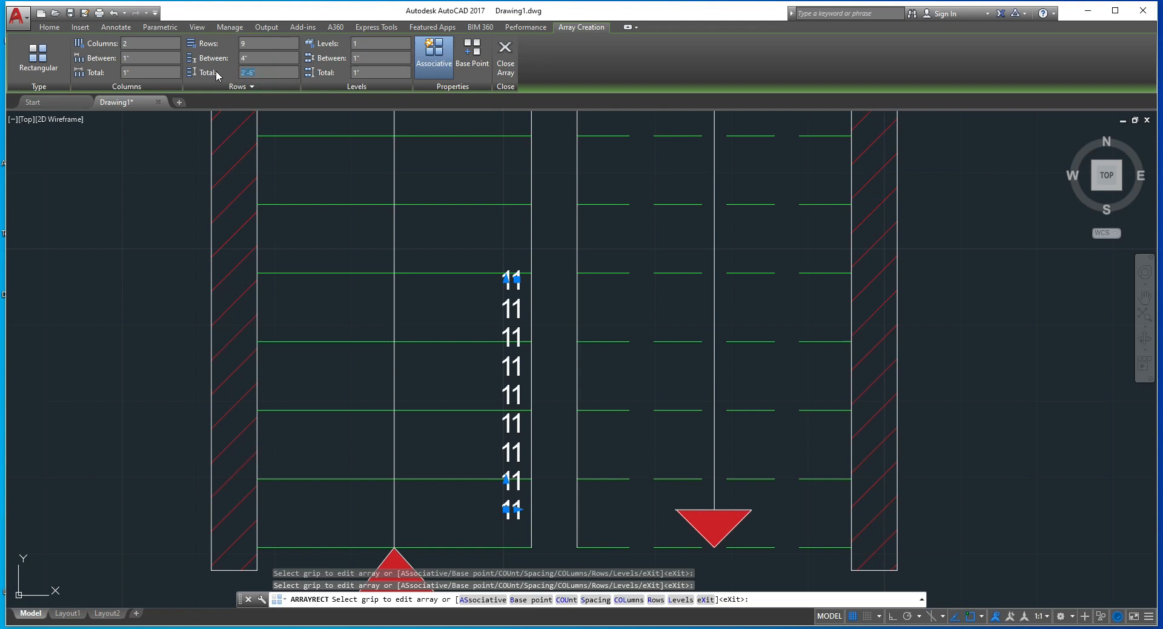
{"action": "type", "text": "9'"}
{"action": "key", "text": "Return"}
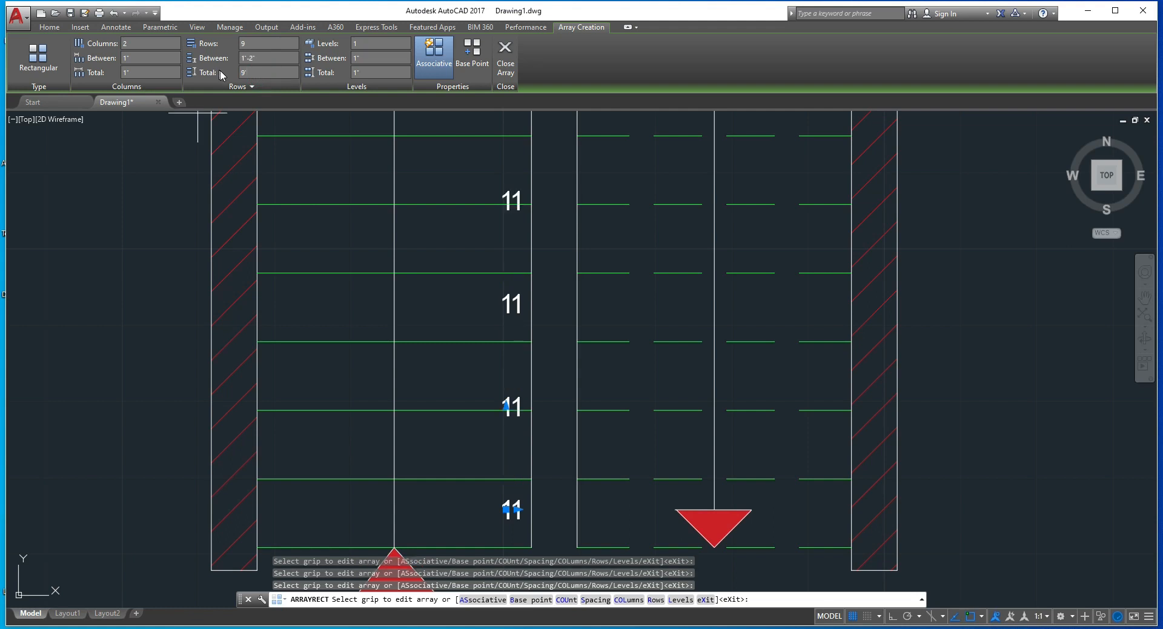
Set the column spacing of the label array to 1' so the second column falls on the right flight
{"action": "left_click", "coordinate": [134, 58]}
{"action": "key", "text": "Return"}
{"action": "scroll", "coordinate": [289, 231], "scroll_direction": "down", "scroll_amount": 3}
{"action": "middle_click_drag", "start_coordinate": [297, 240], "coordinate": [326, 300]}
{"action": "scroll", "coordinate": [373, 376], "scroll_direction": "up", "scroll_amount": 2}
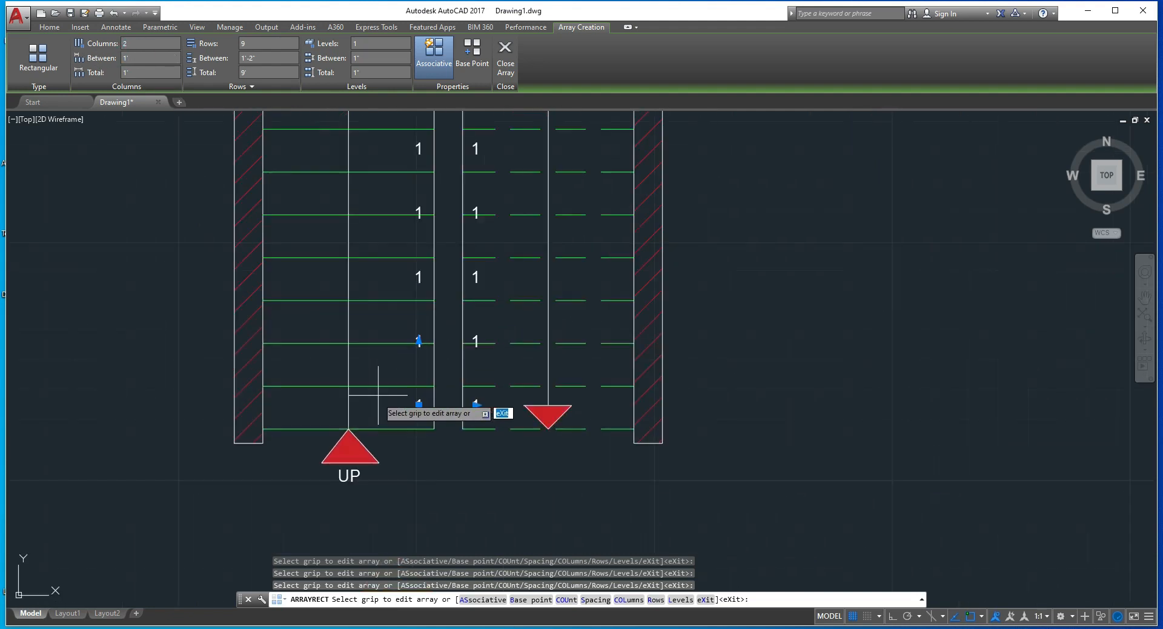
Try a row spacing of 10" for the label array
{"action": "left_click", "coordinate": [261, 58]}
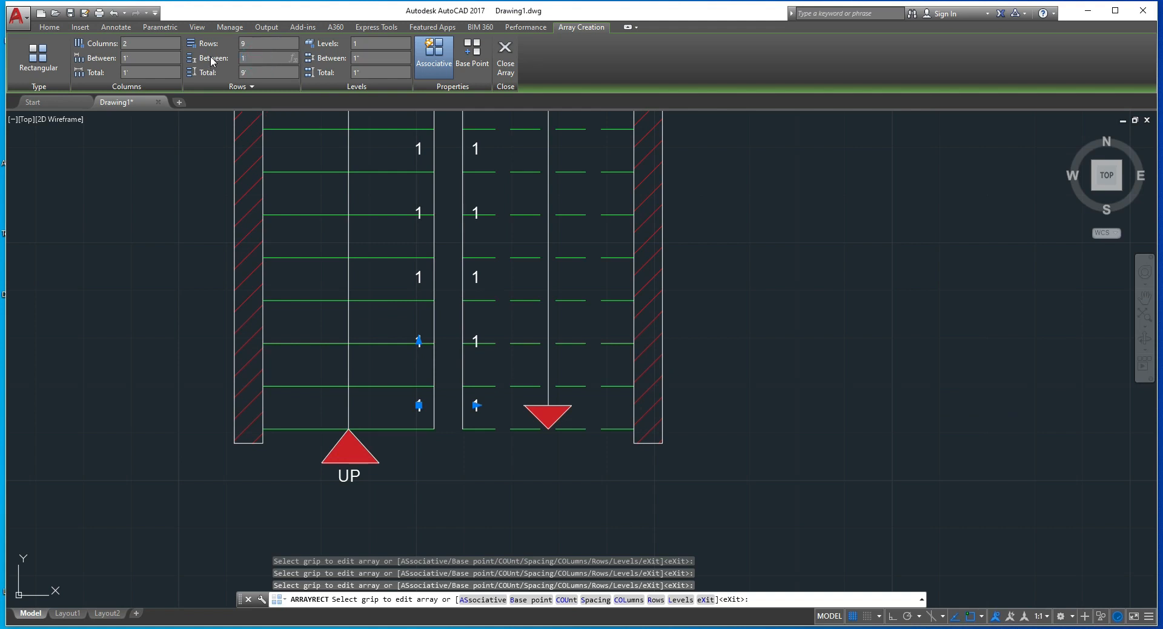
{"action": "type", "text": "10\""}
{"action": "key", "text": "Return"}
{"action": "middle_click_drag", "start_coordinate": [361, 236], "coordinate": [390, 292]}
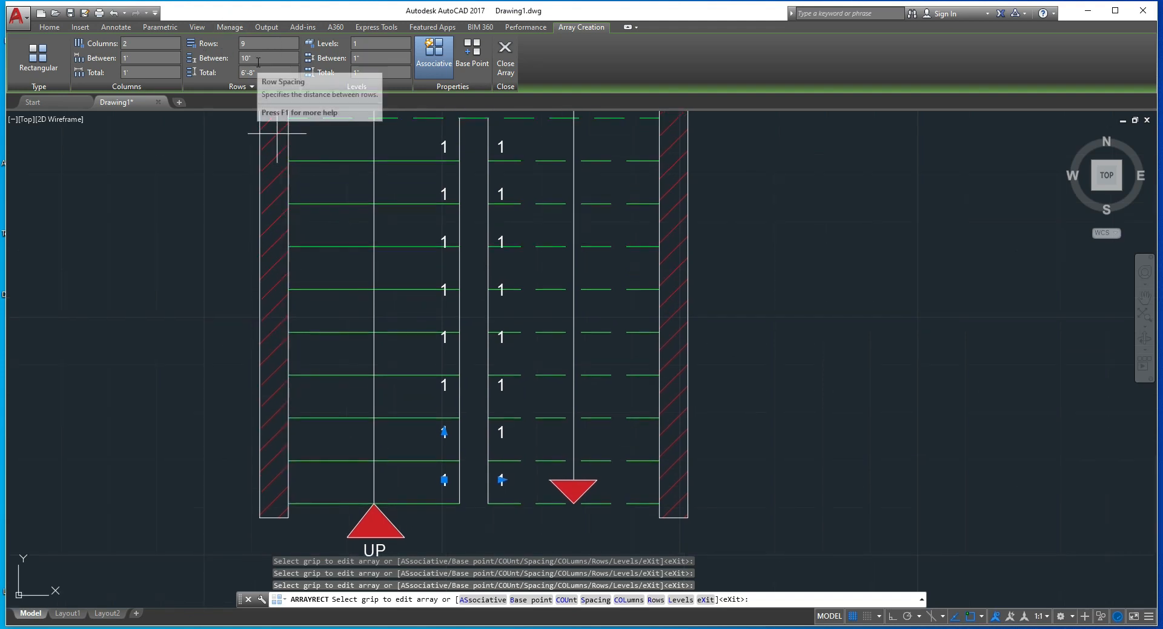
Set the label array's row spacing to 9" to match the treads and finish the array
{"action": "left_click", "coordinate": [259, 58]}
{"action": "type", "text": "9"}
{"action": "key", "text": "Return"}
{"action": "middle_click_drag", "start_coordinate": [297, 184], "coordinate": [308, 211]}
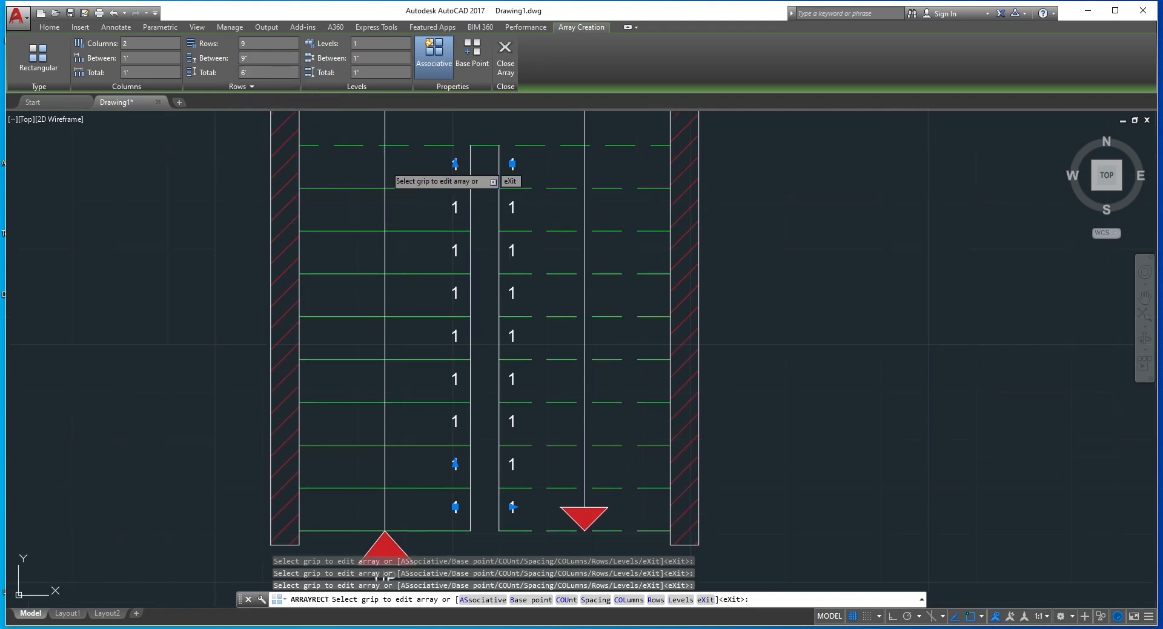
{"action": "key", "text": "Escape"}
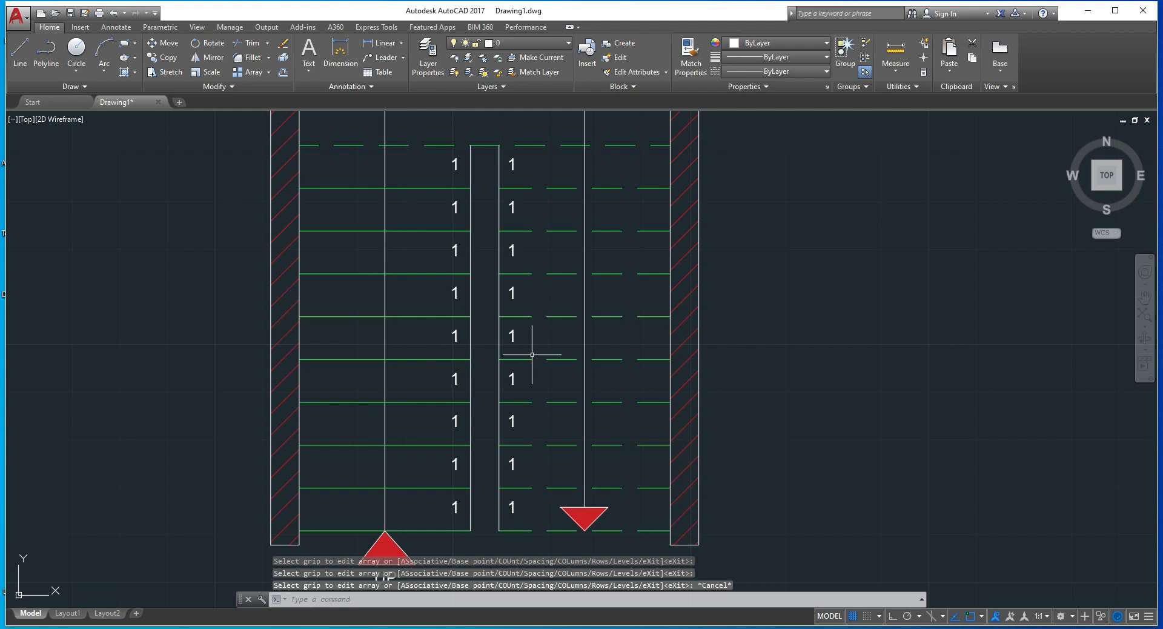
Explode the array of "1" labels into separate text objects
{"action": "left_click", "coordinate": [453, 377]}
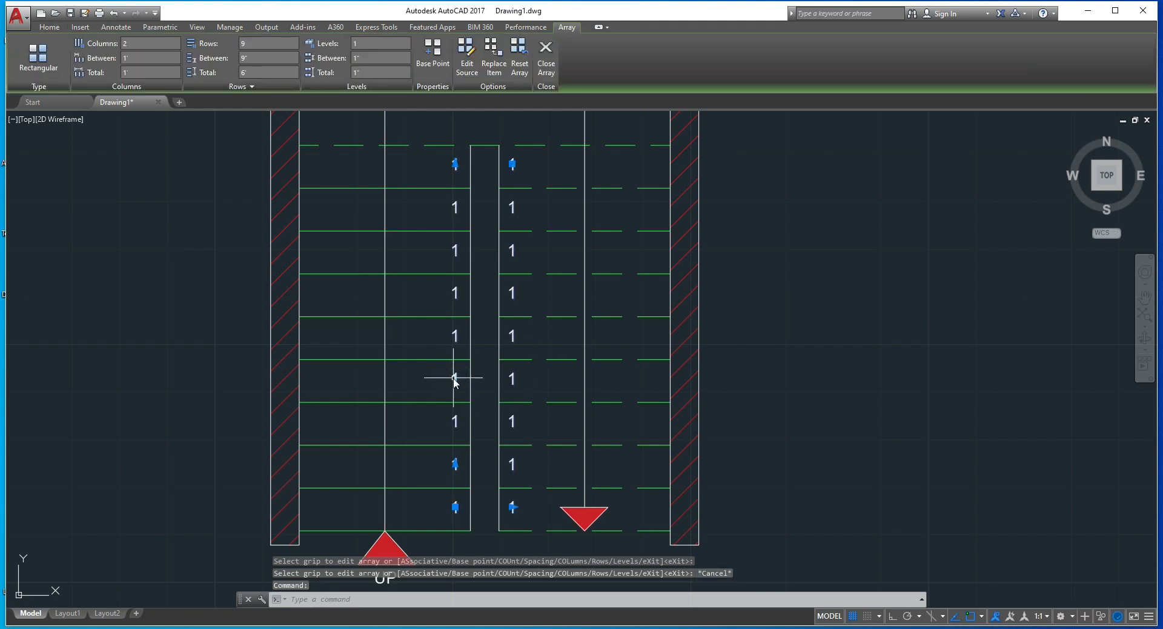
{"action": "key", "text": "Down"}
{"action": "key", "text": "Return"}
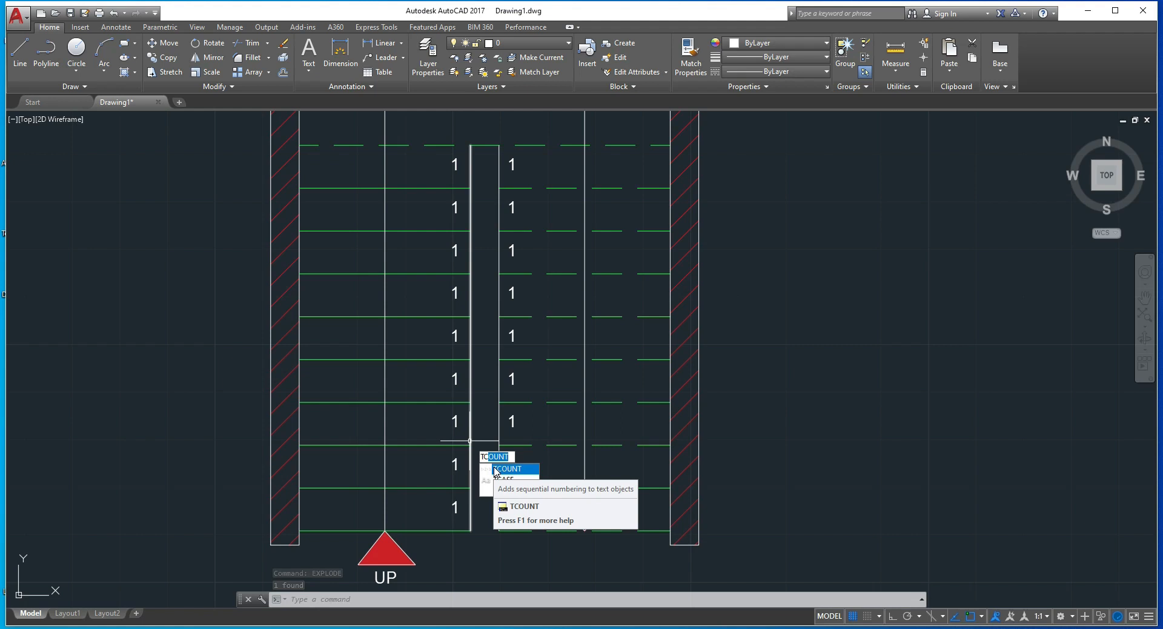
Number the tread labels with TCOUNT, going up the left flight and down the right, using Select-order, start and increment 1,1, and Overwrite
{"action": "key", "text": "Return"}
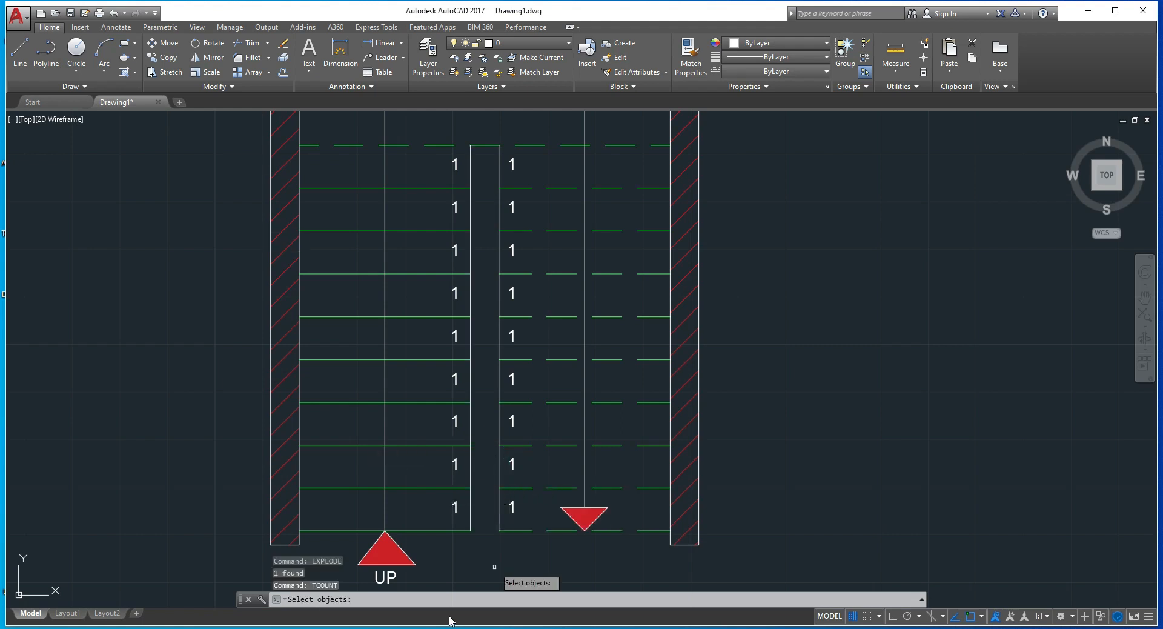
{"action": "left_click", "coordinate": [455, 506]}
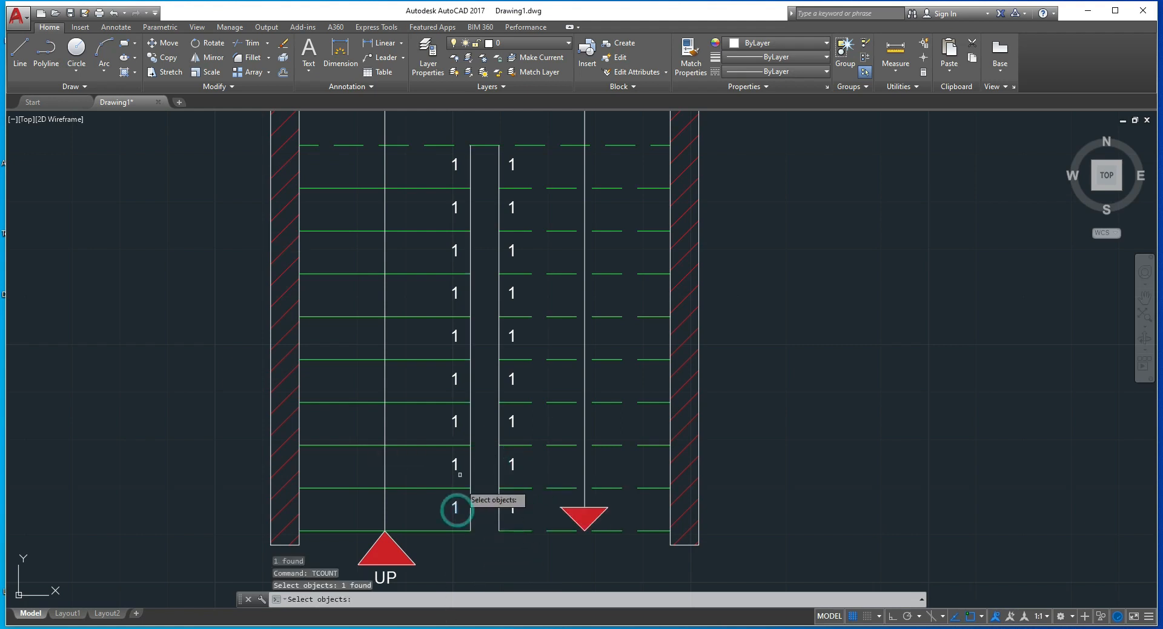
{"action": "left_click", "coordinate": [455, 466]}
{"action": "left_click", "coordinate": [454, 421]}
{"action": "left_click", "coordinate": [453, 379]}
{"action": "left_click", "coordinate": [453, 335]}
{"action": "left_click", "coordinate": [455, 293]}
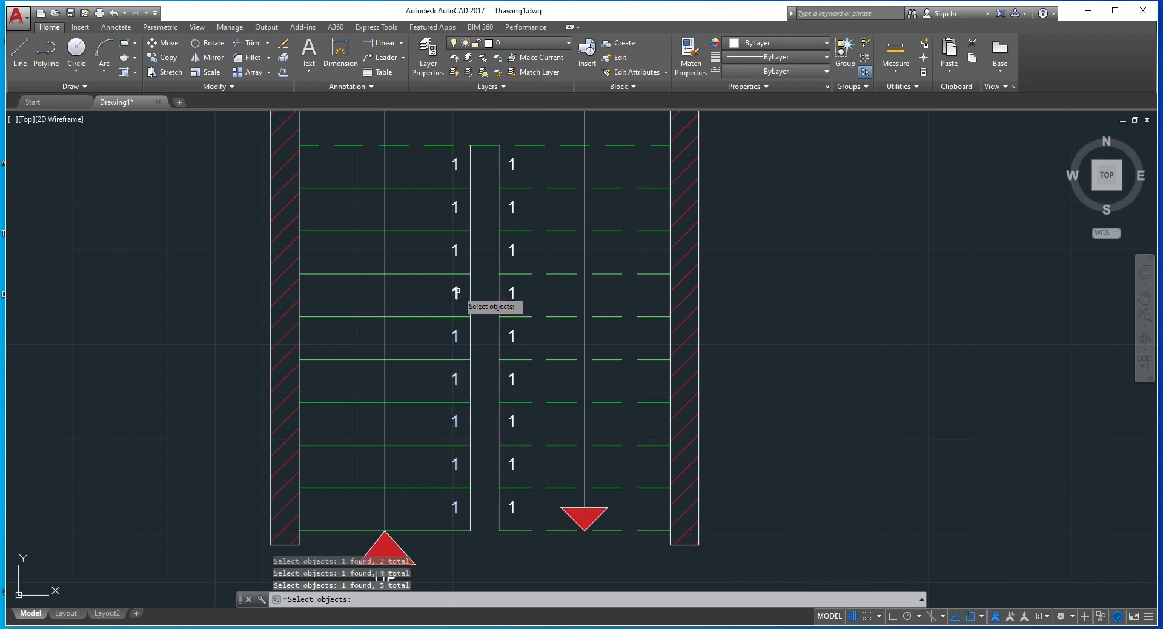
{"action": "left_click", "coordinate": [455, 248]}
{"action": "left_click", "coordinate": [455, 207]}
{"action": "left_click", "coordinate": [455, 164]}
{"action": "left_click", "coordinate": [511, 165]}
{"action": "left_click", "coordinate": [512, 208]}
{"action": "left_click", "coordinate": [515, 257]}
{"action": "left_click", "coordinate": [512, 293]}
{"action": "left_click", "coordinate": [511, 333]}
{"action": "left_click", "coordinate": [513, 379]}
{"action": "left_click", "coordinate": [512, 421]}
{"action": "left_click", "coordinate": [513, 464]}
{"action": "left_click", "coordinate": [514, 465]}
{"action": "left_click", "coordinate": [511, 505]}
{"action": "key", "text": "Return"}
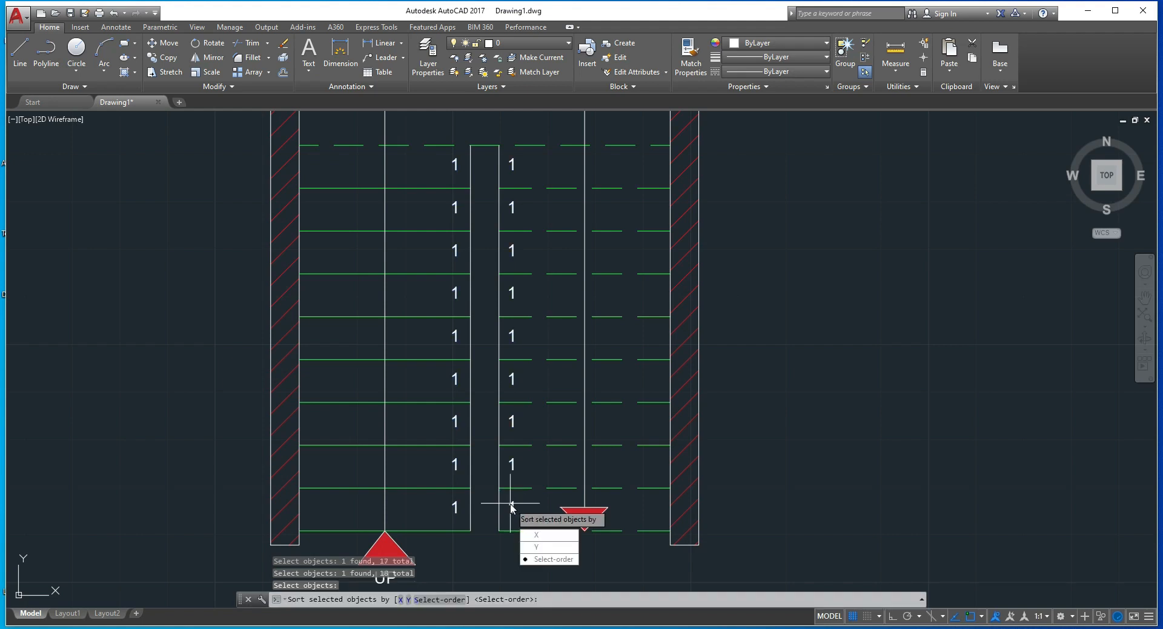
{"action": "left_click", "coordinate": [537, 559]}
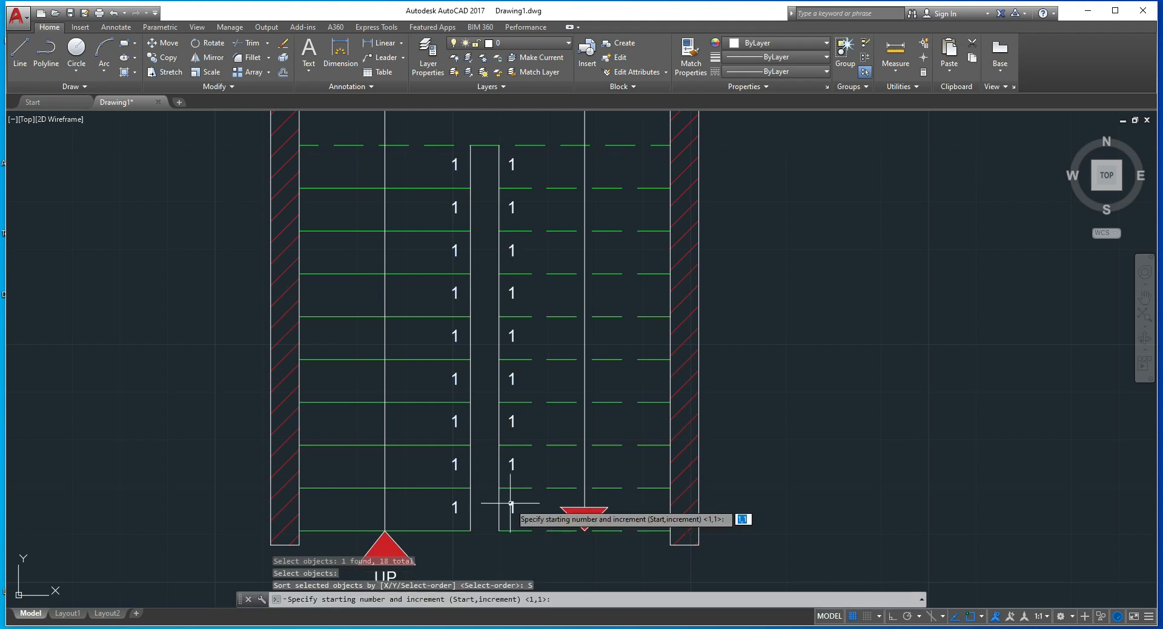
{"action": "key", "text": "Return"}
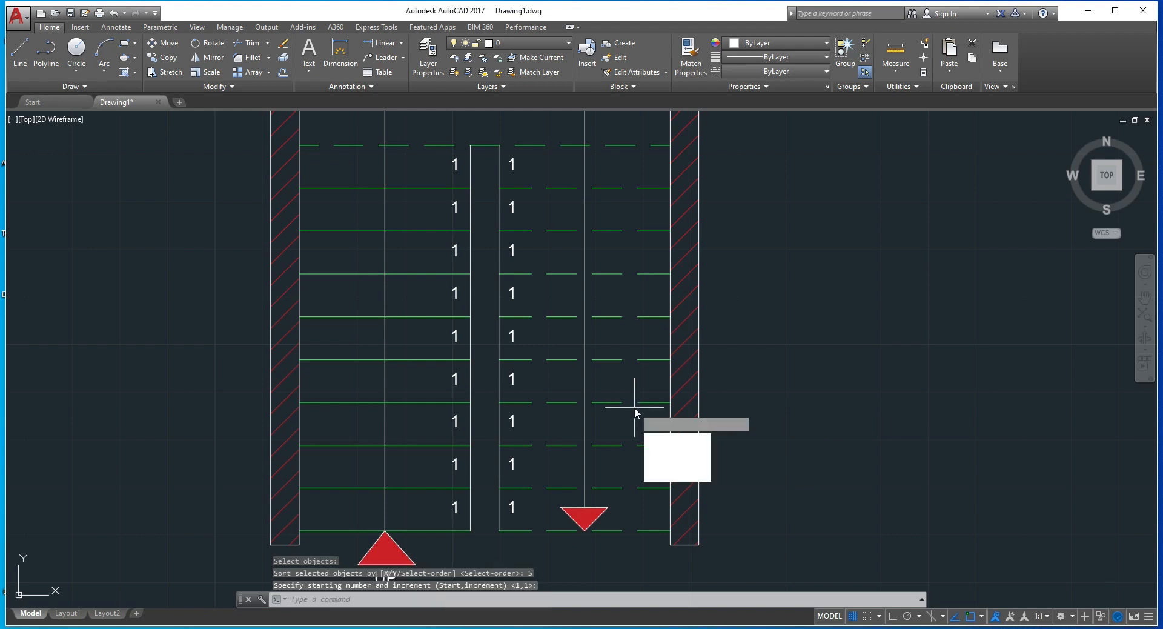
{"action": "left_click", "coordinate": [673, 440]}
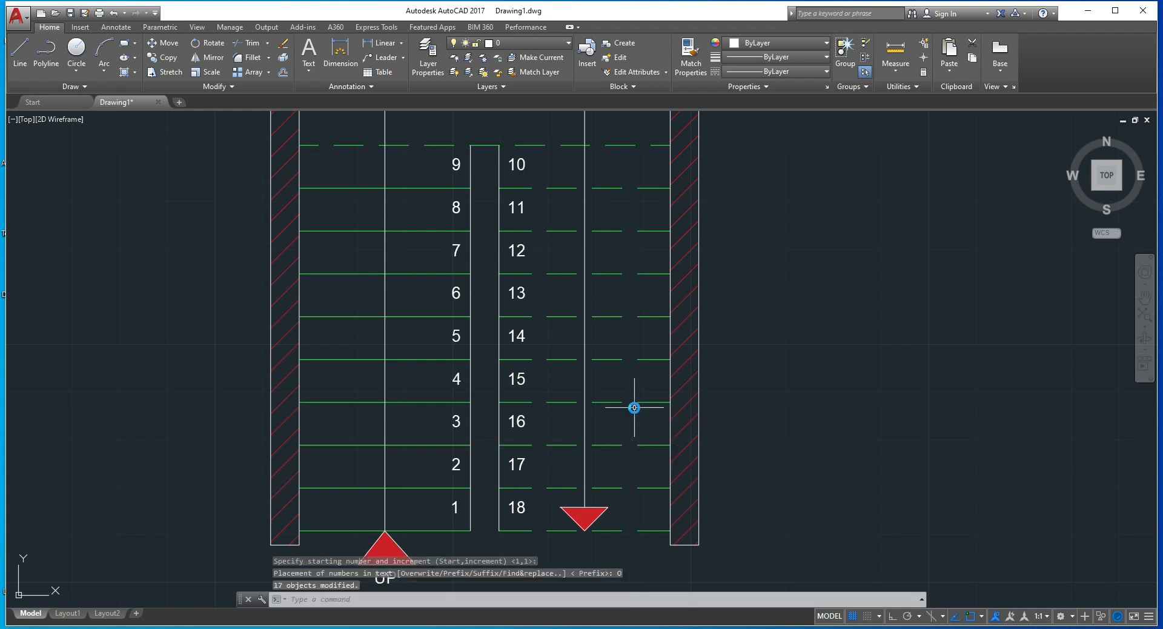
{"action": "scroll", "coordinate": [354, 295], "scroll_direction": "down", "scroll_amount": 2}
{"action": "middle_click_drag", "start_coordinate": [353, 295], "coordinate": [408, 314]}
{"action": "scroll", "coordinate": [476, 322], "scroll_direction": "down", "scroll_amount": 1}
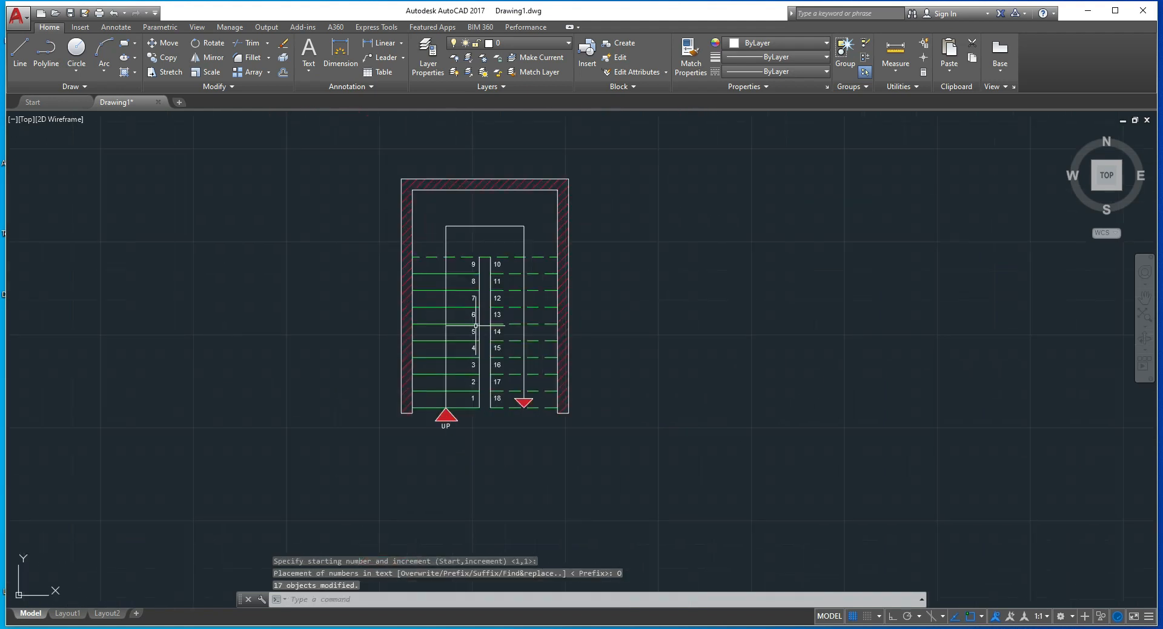